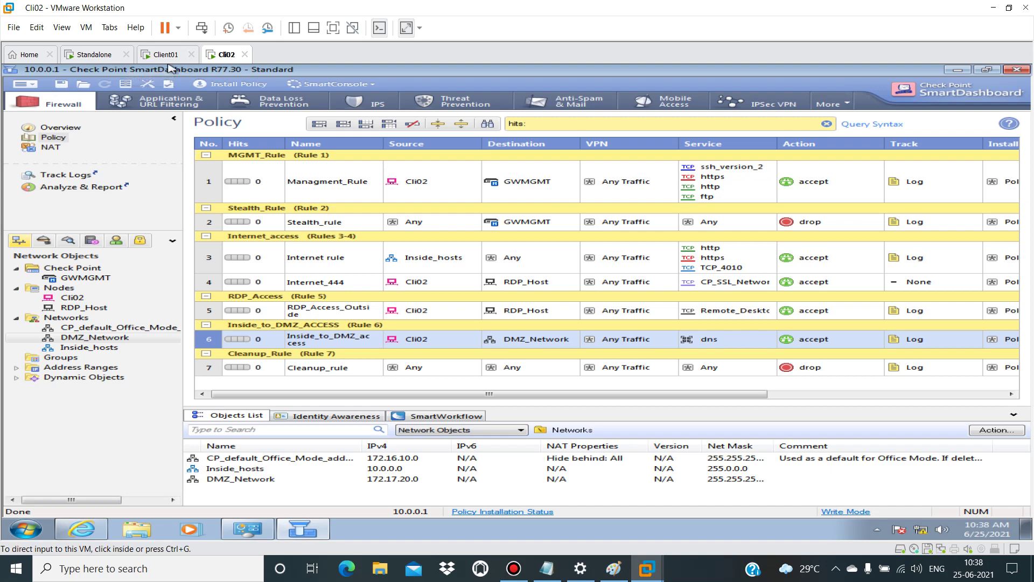
Step: After reviewing the seven-rule policy, switch to the Client01 virtual machine in VMware Workstation
left_click(164, 54)
Step: Give Client01's TCP/IP static IP 121.241.105.100, mask 255.255.255.0, gateway 121.241.105.1
left_click(300, 66)
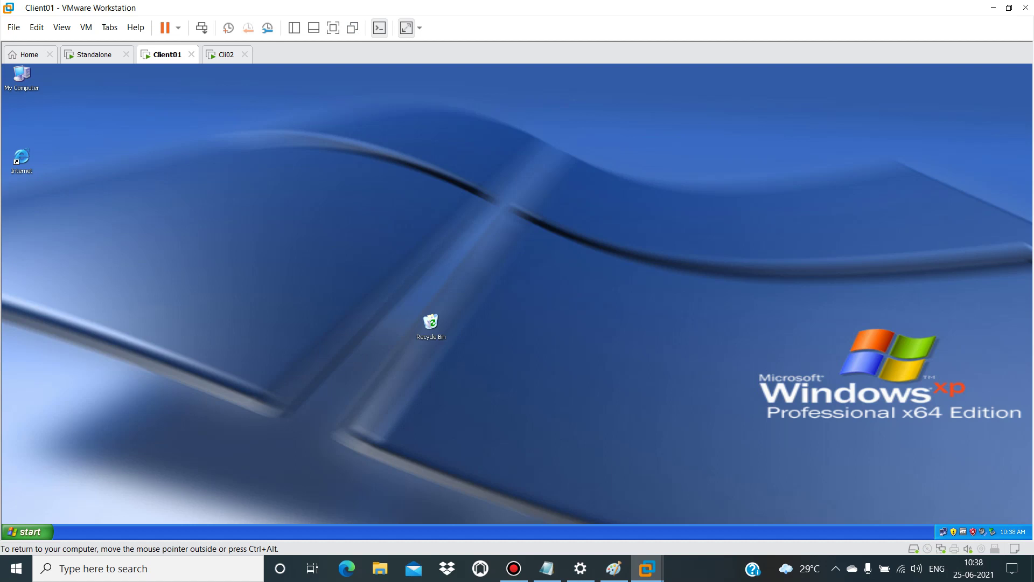
left_click(451, 386)
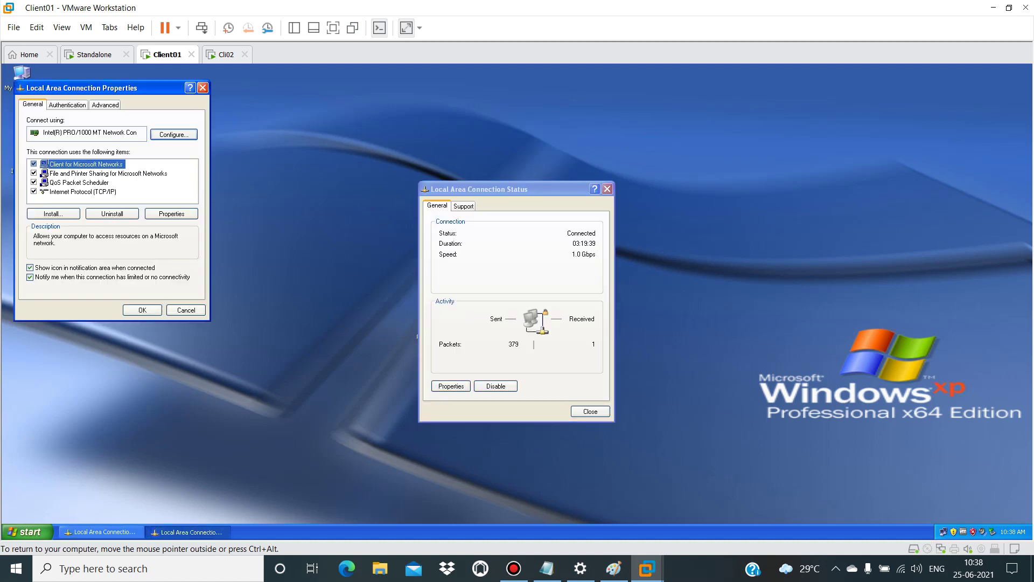
double_click(82, 191)
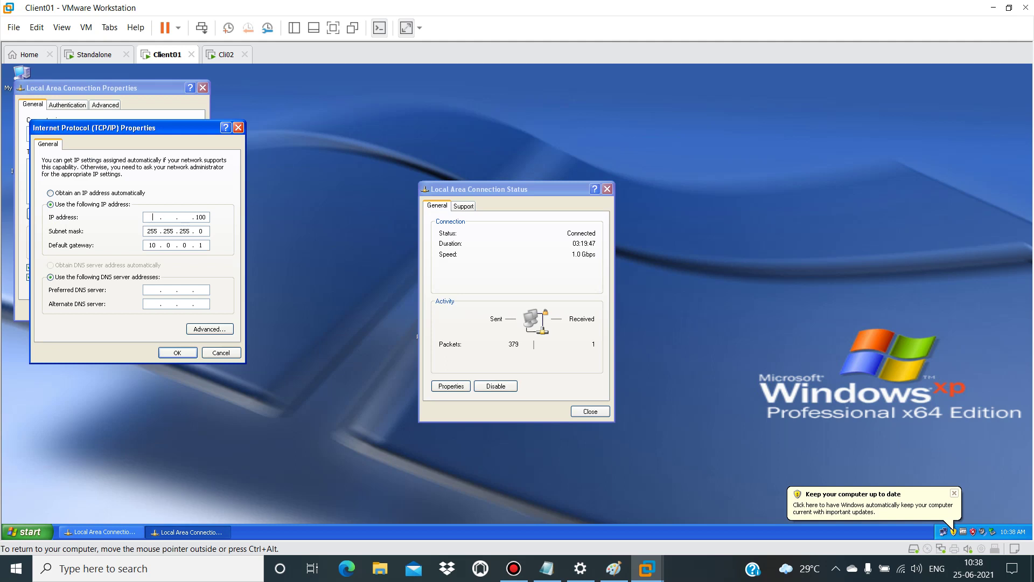
type("121 . 241 . 105")
left_click(201, 245)
type("21 . 241 . 105")
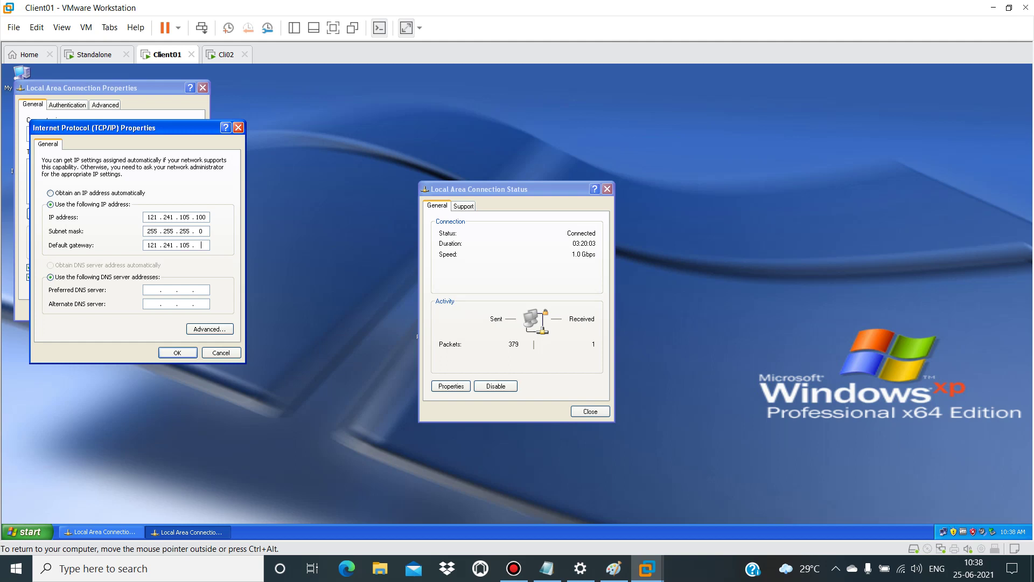
left_click(169, 289)
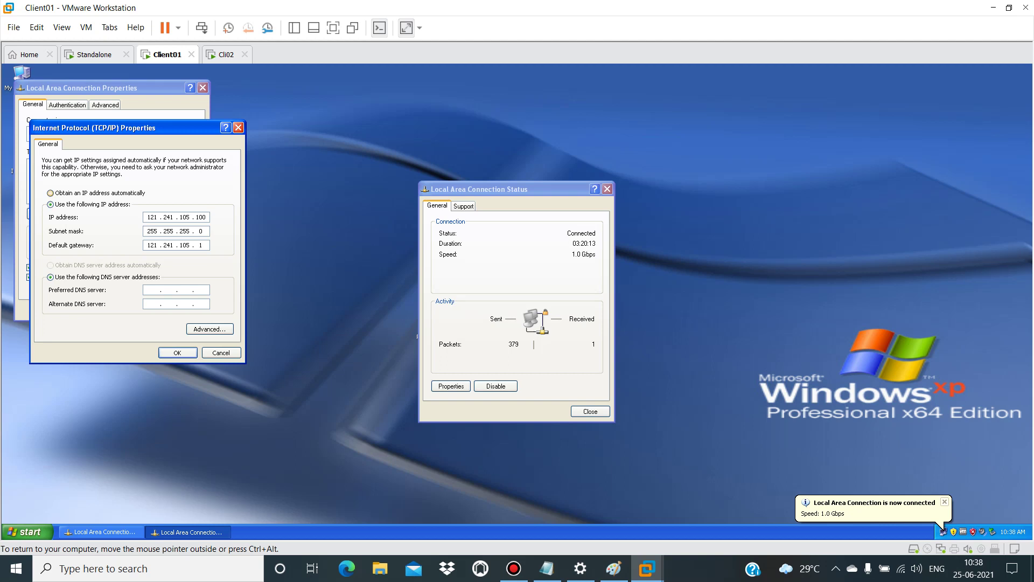
key("Return")
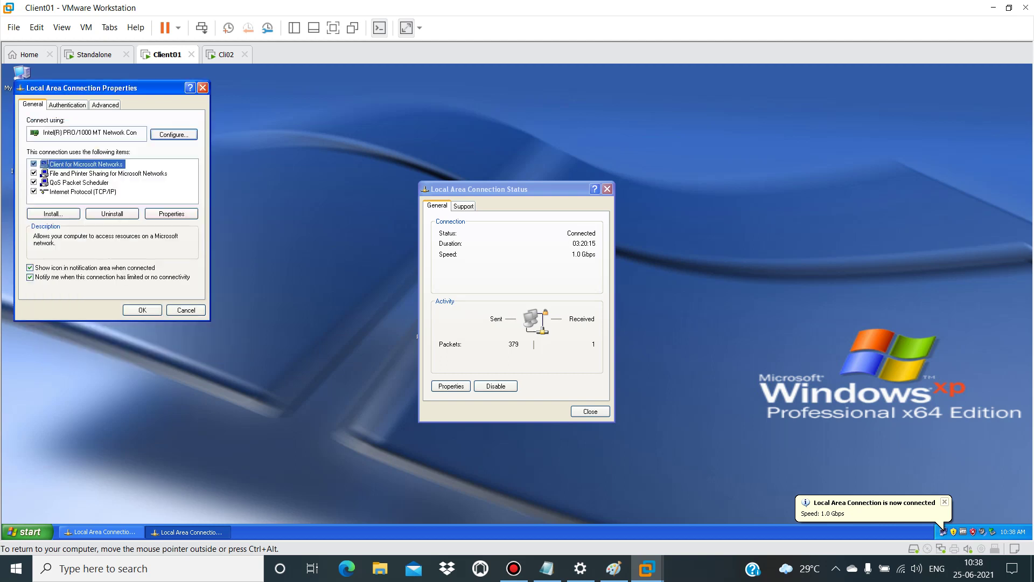
Step: Close the connection properties and turn Windows Firewall off via firewall.cpl
key("Return")
key("Return")
key("ctrl+g")
left_click(24, 531)
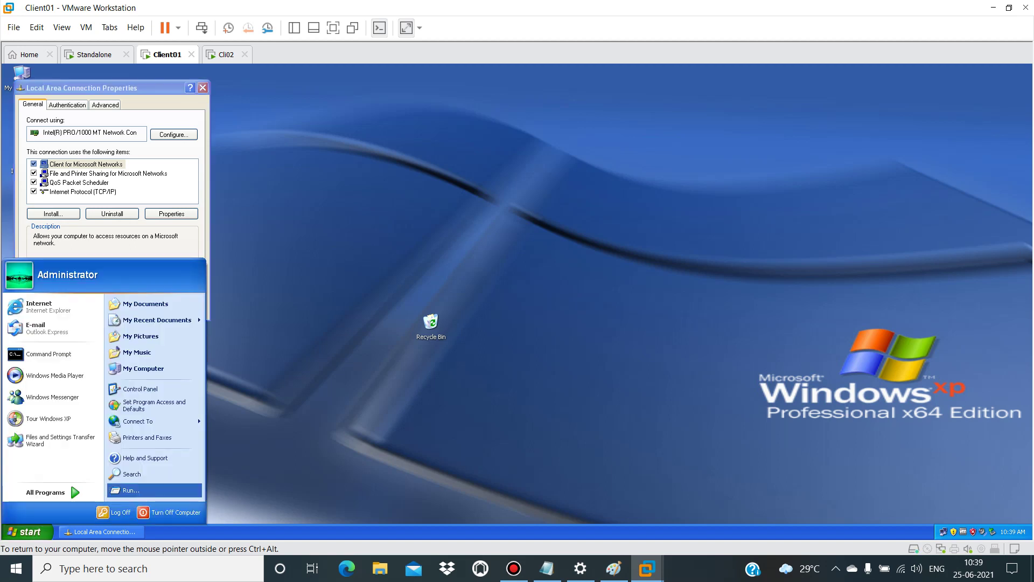
left_click(129, 490)
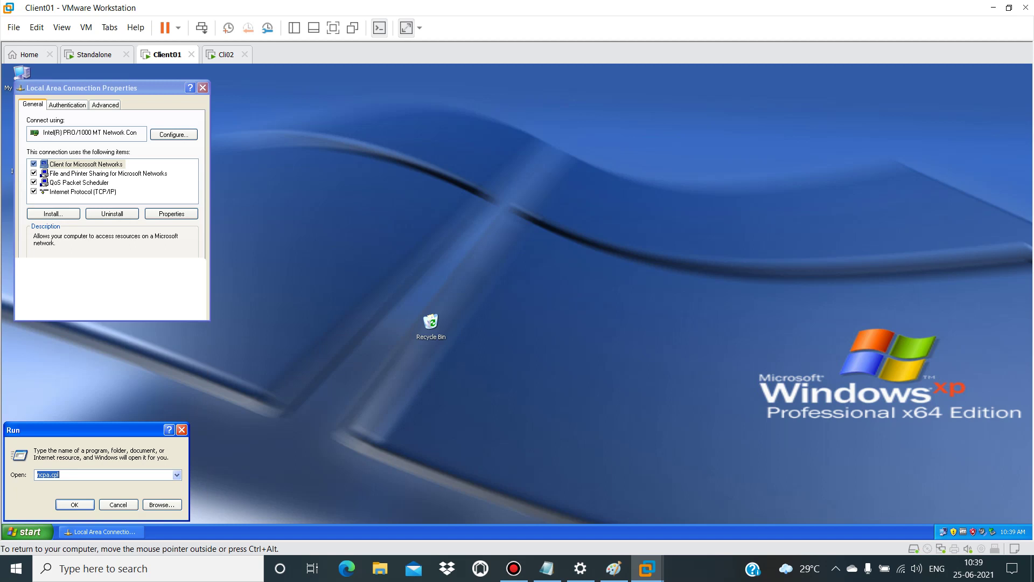
type("firewal")
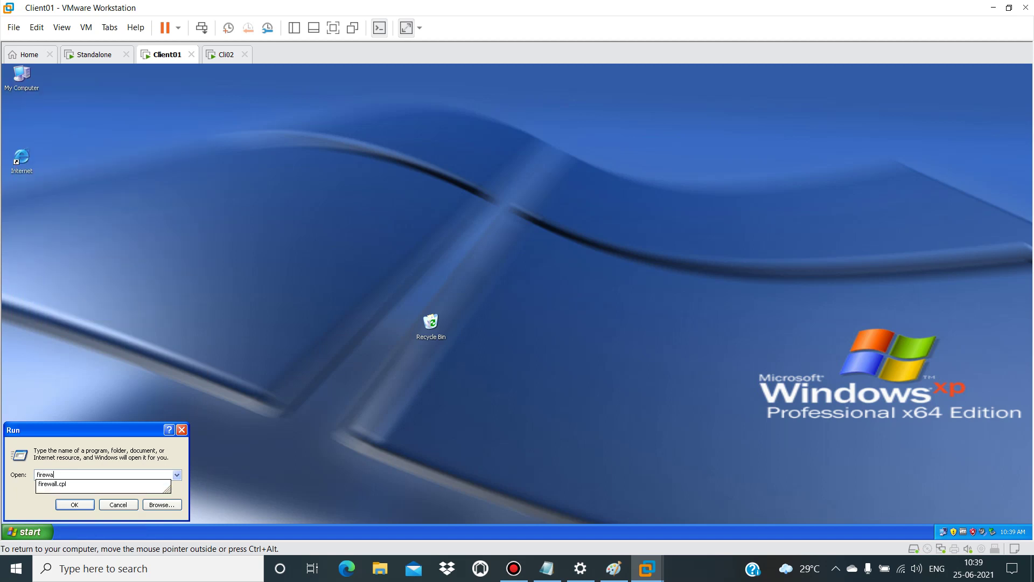
key("Down")
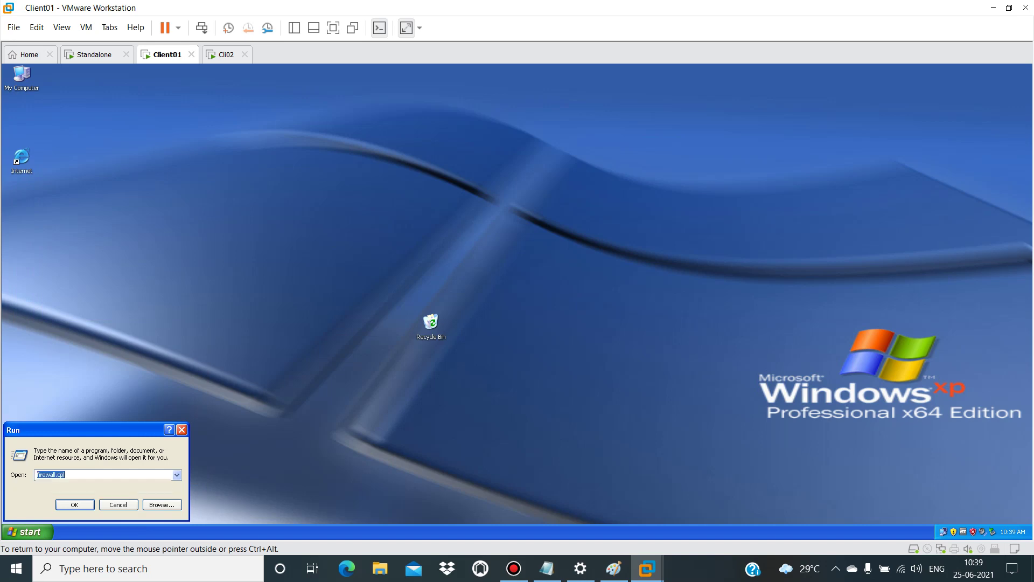
key("Return")
key("Down")
key("Tab")
key("Return")
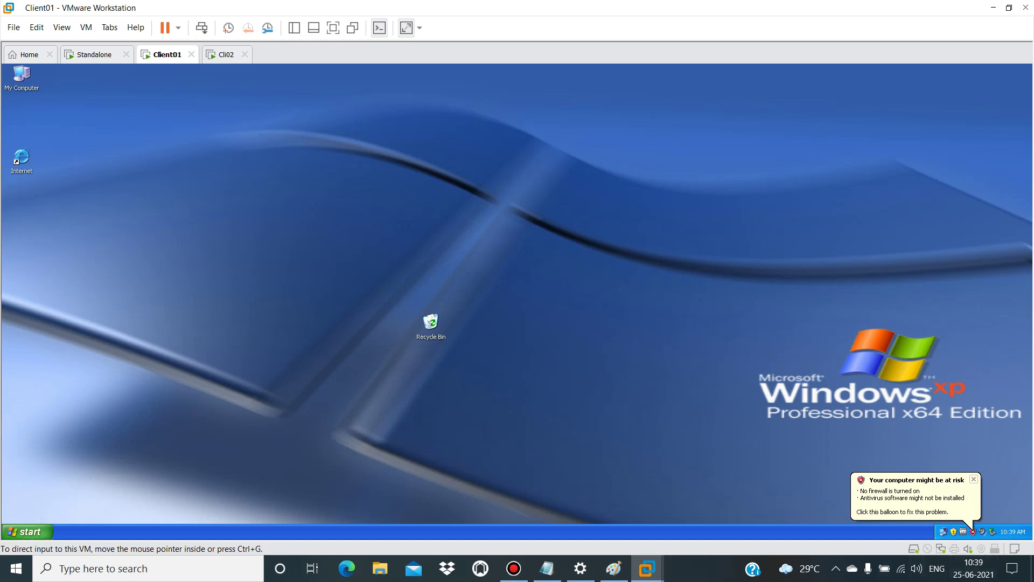
Step: Allow remote Remote Desktop connections in My Computer's System Properties, then switch to the Cli02 VM
key("ctrl+g")
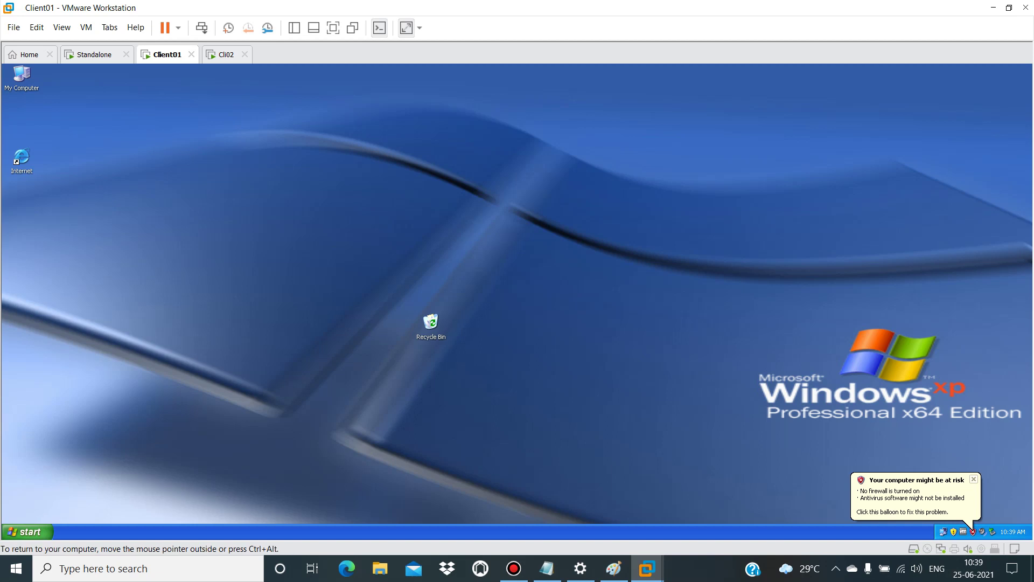
right_click(20, 79)
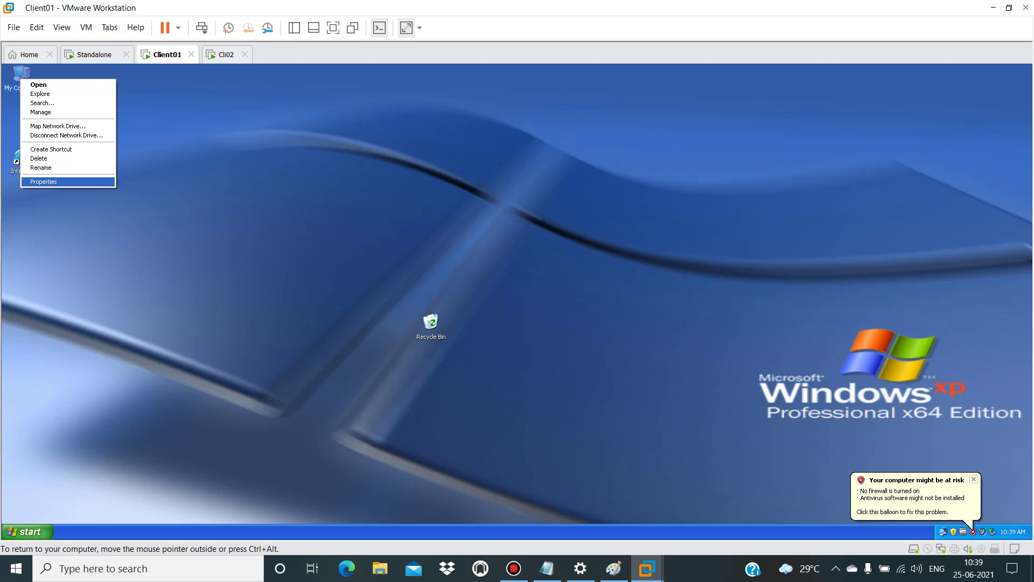
left_click(43, 182)
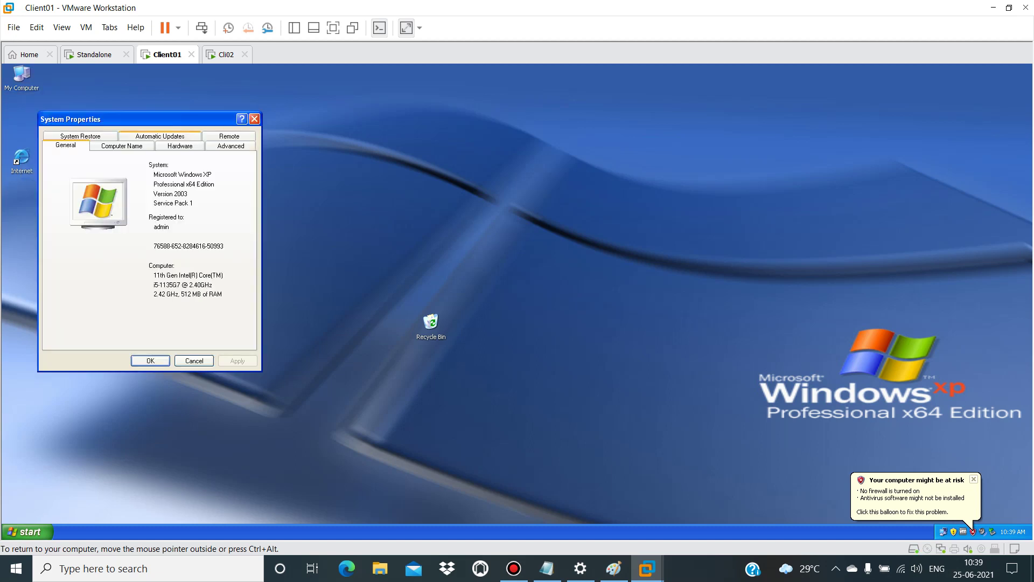
left_click(229, 135)
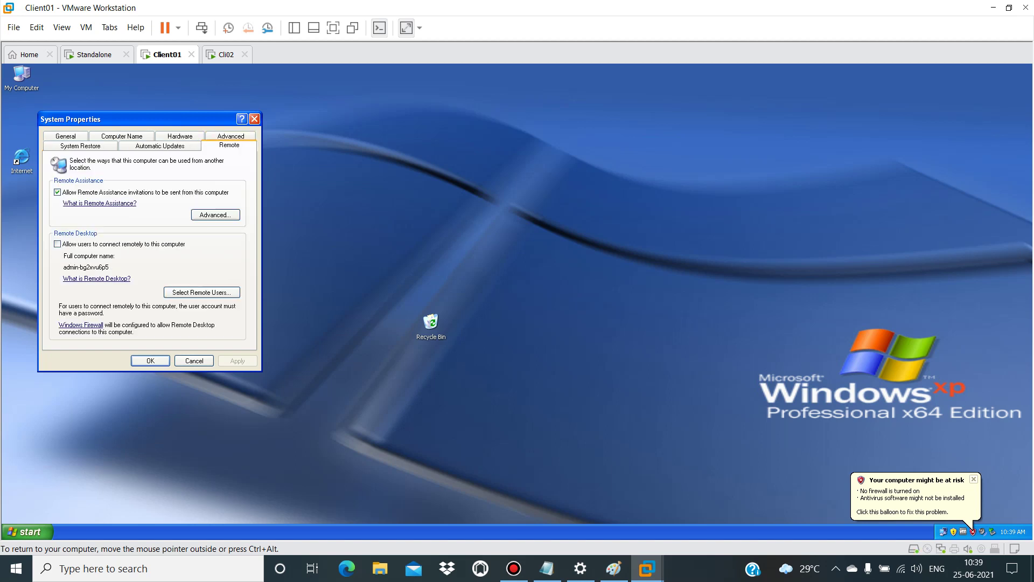
left_click(57, 244)
left_click(237, 360)
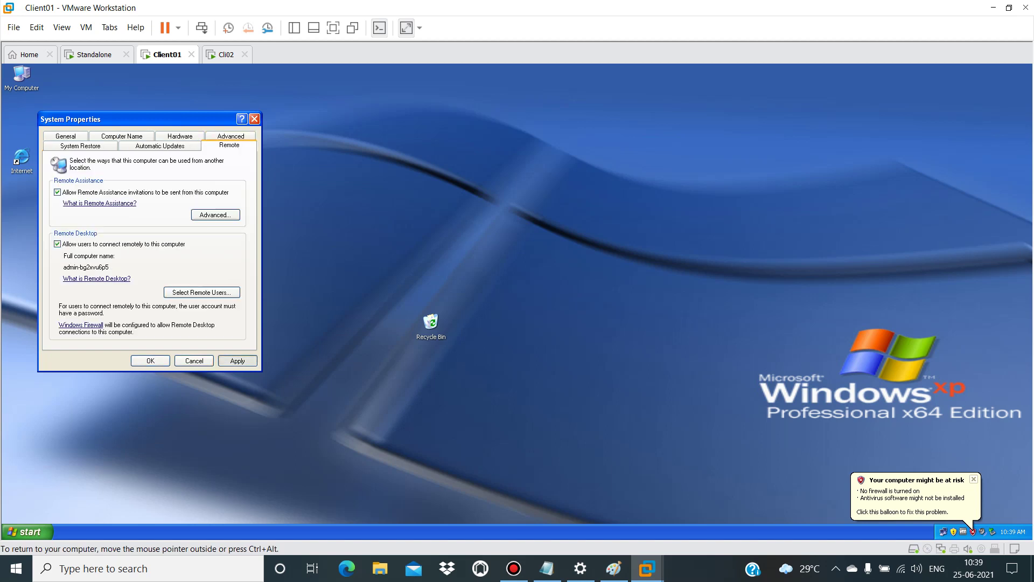
key("Return")
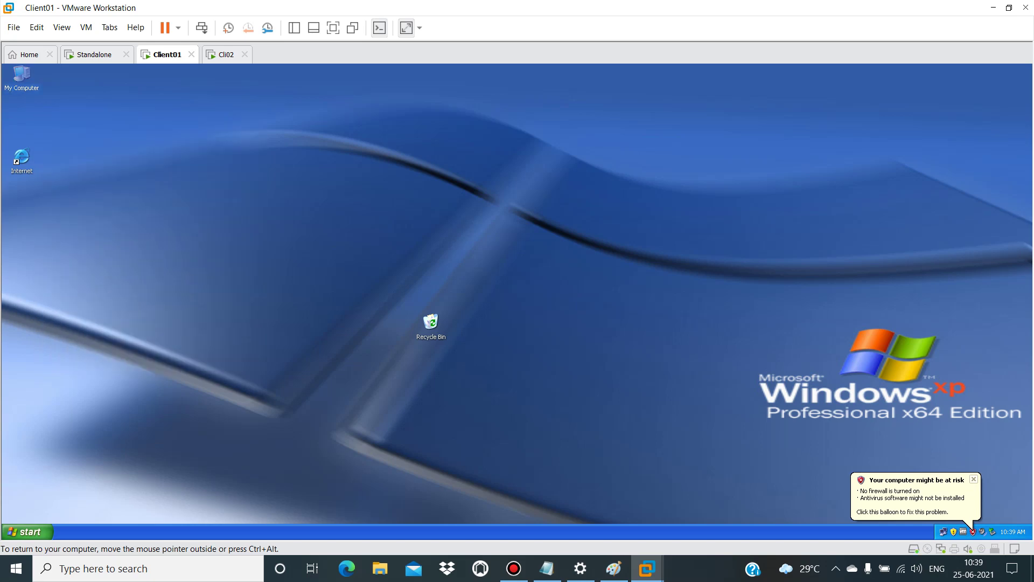
key("ctrl+alt")
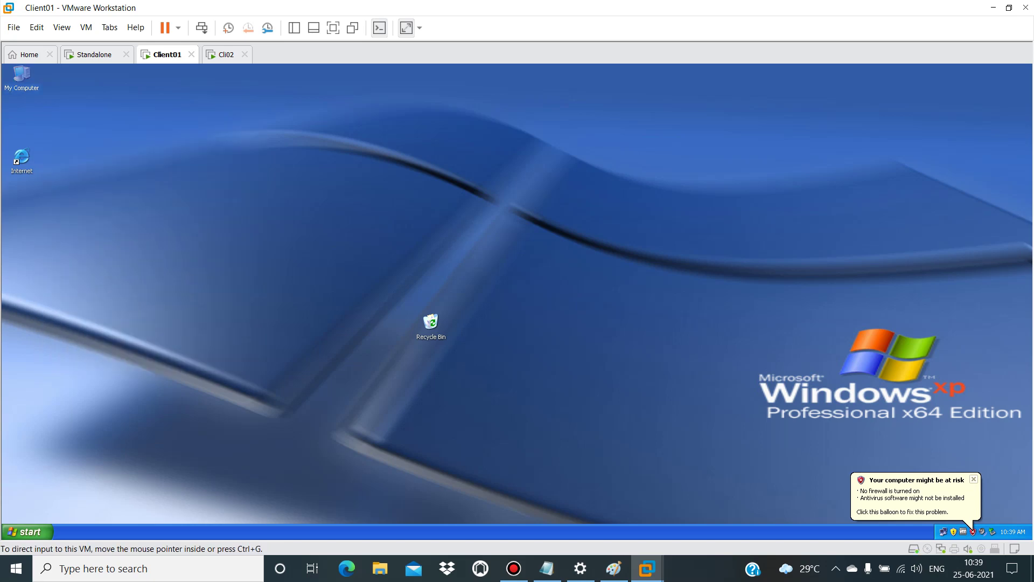
left_click(226, 54)
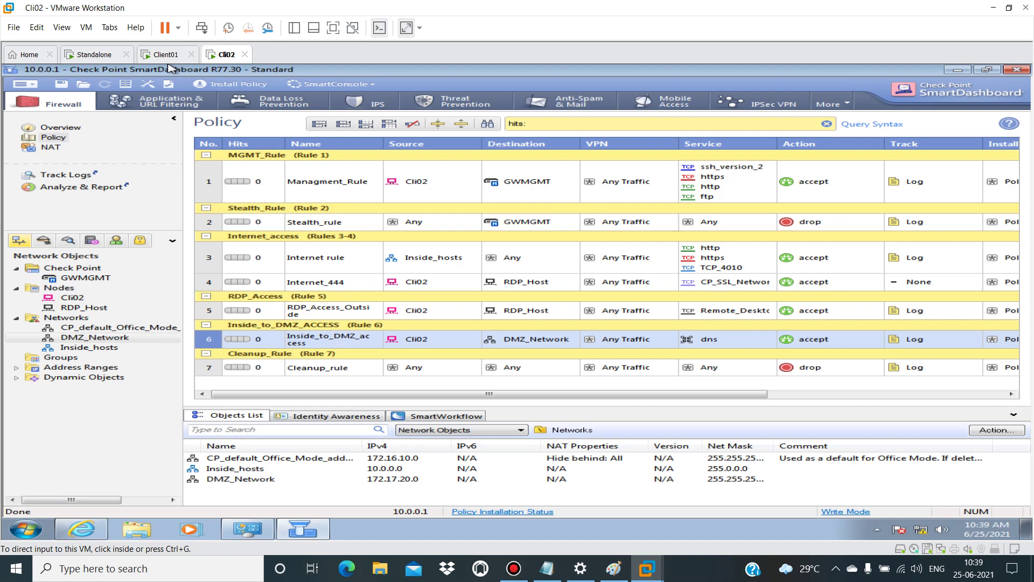
Step: Minimize SmartDashboard, view Gaia Portal interfaces eth0 10.0.0.1 and eth1 121.241.105.1, then the Paint diagram
left_click(964, 70)
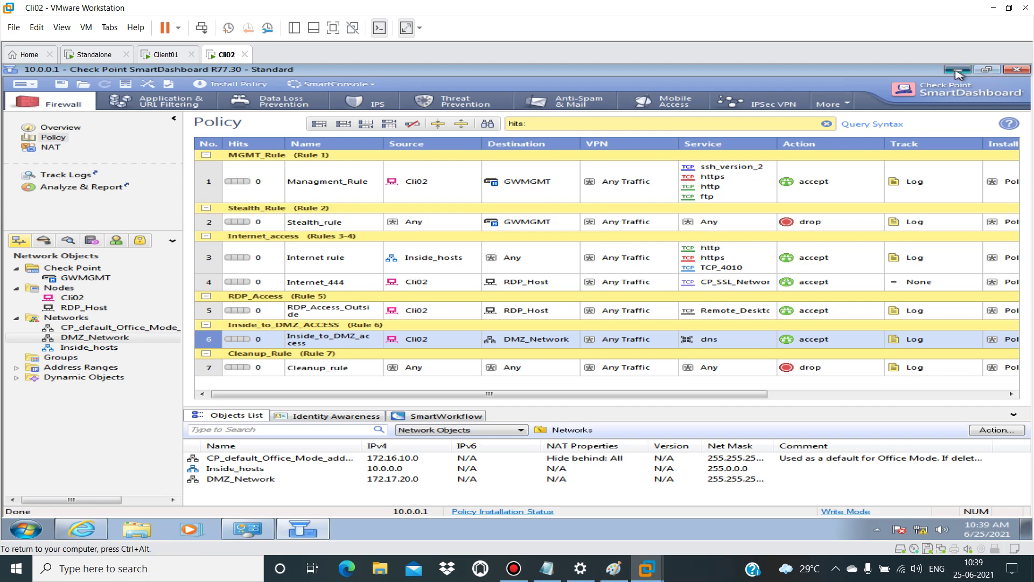
left_click(961, 70)
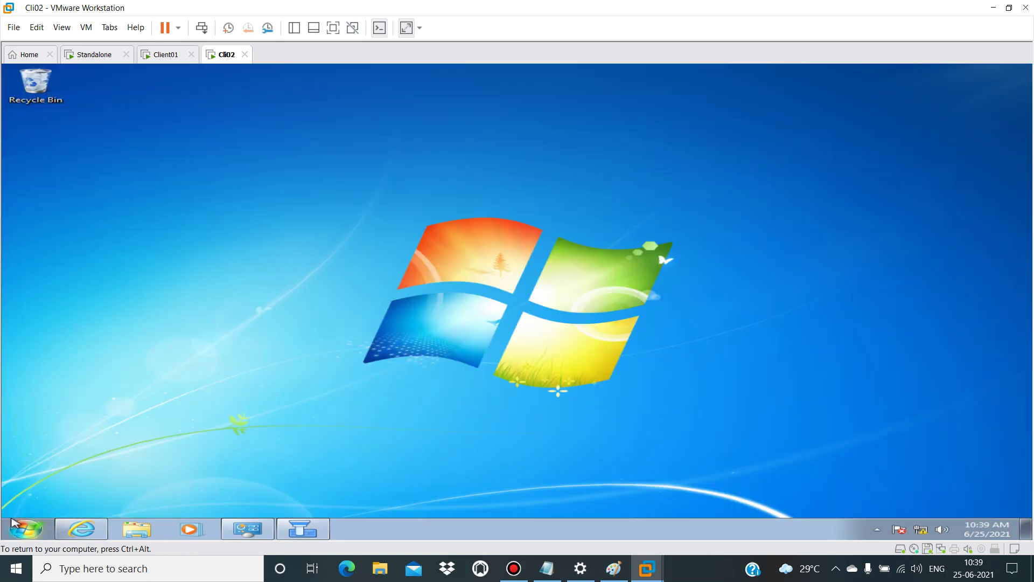
left_click(19, 533)
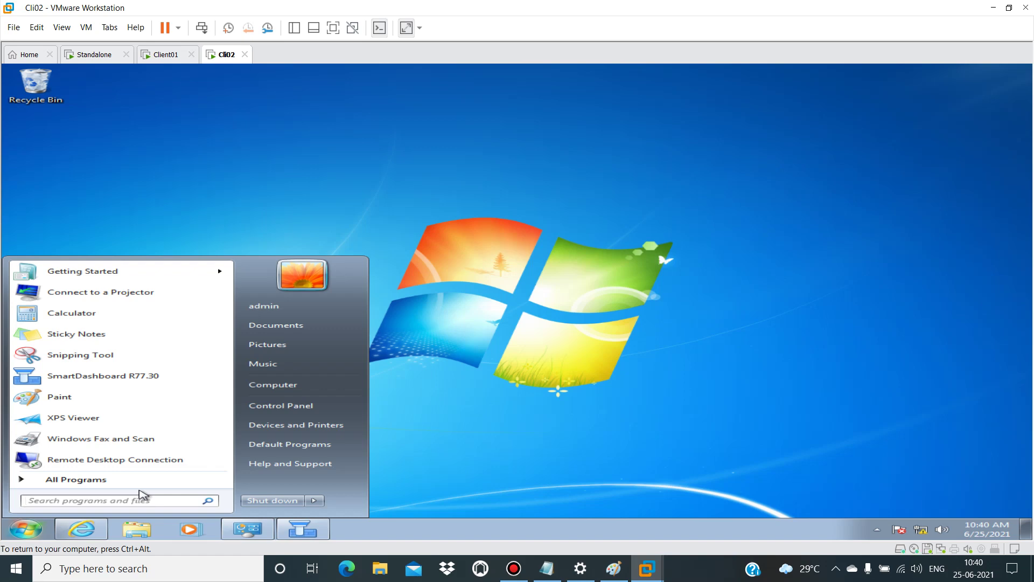
left_click(568, 437)
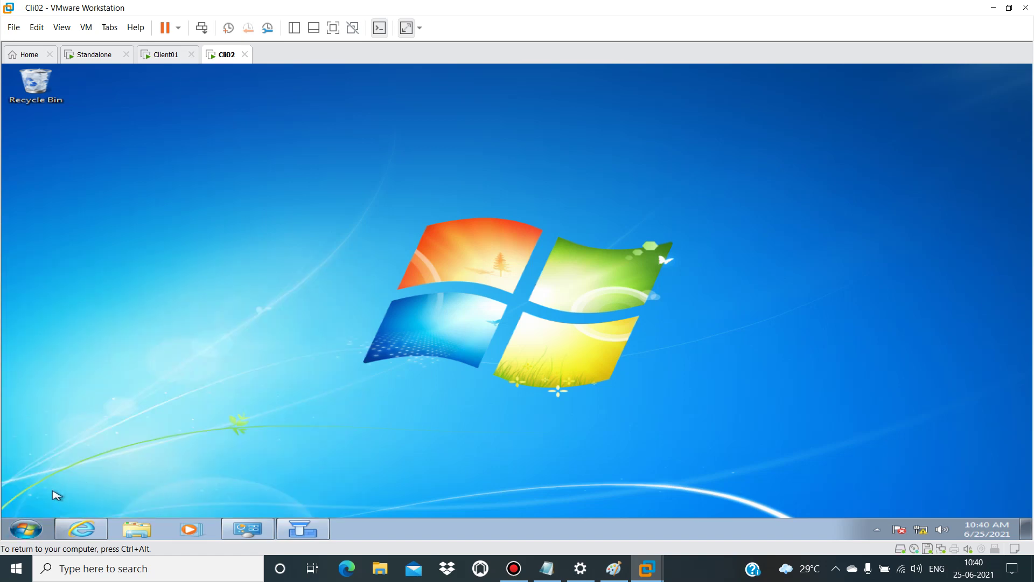
left_click(69, 530)
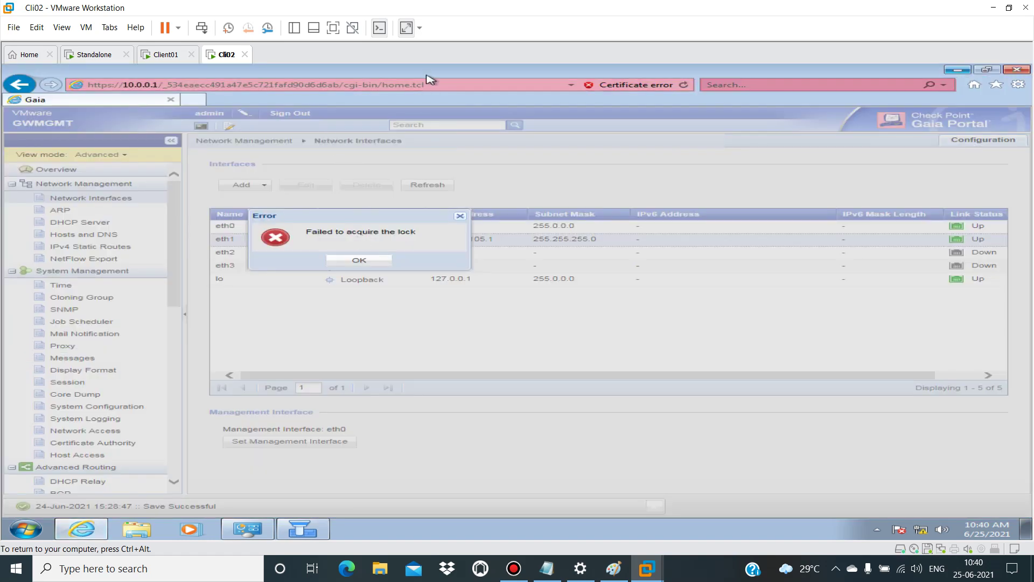
left_click(368, 261)
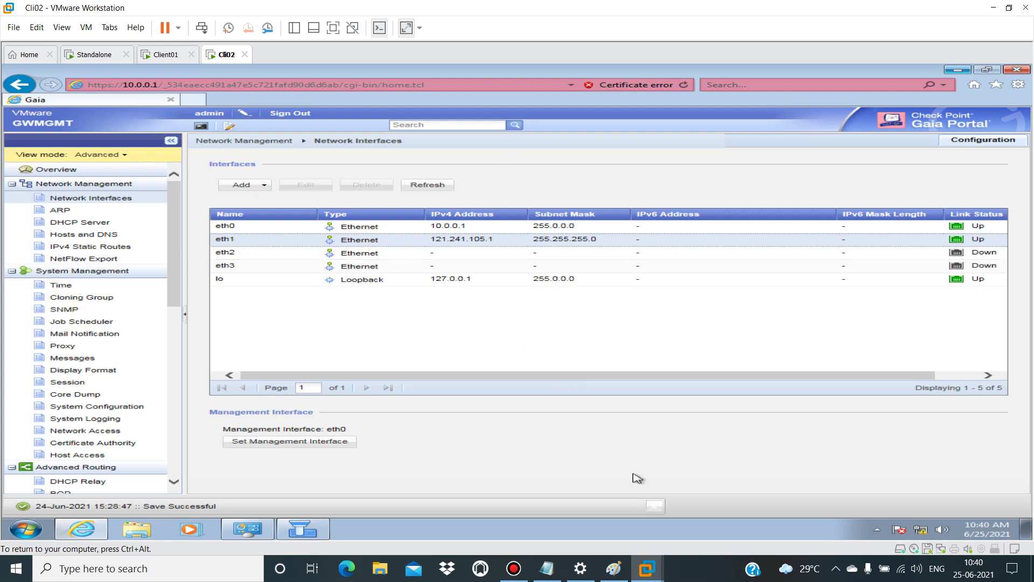
left_click(613, 568)
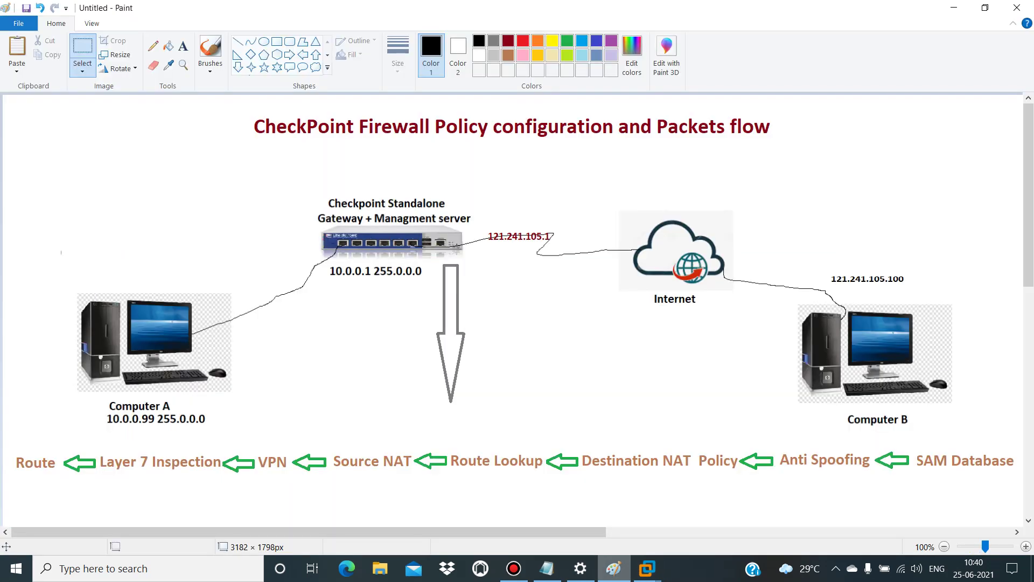
Step: Leave the Computer A–Checkpoint–Computer B Paint diagram and switch to the Client01 virtual machine
left_click(614, 568)
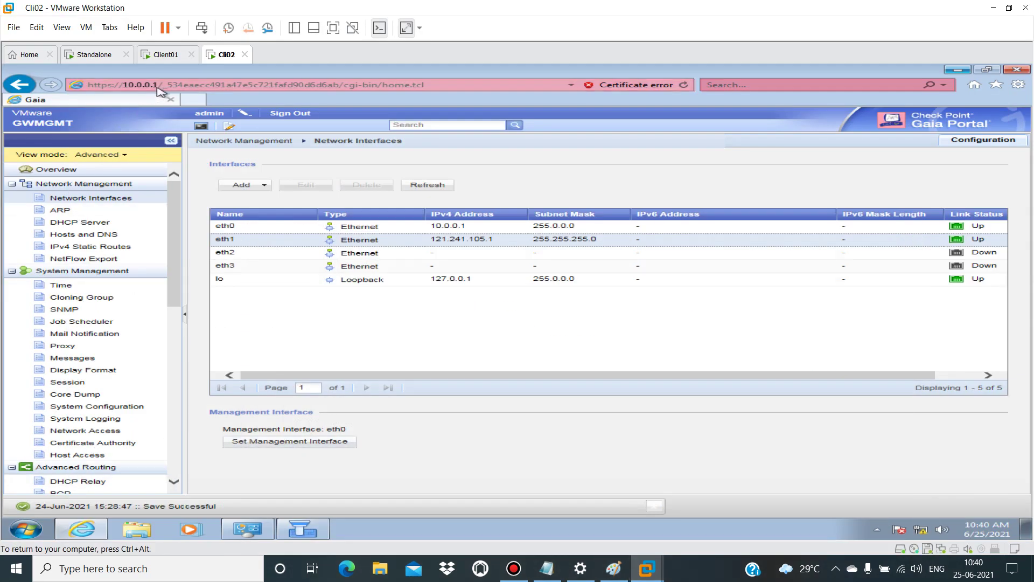
left_click(163, 54)
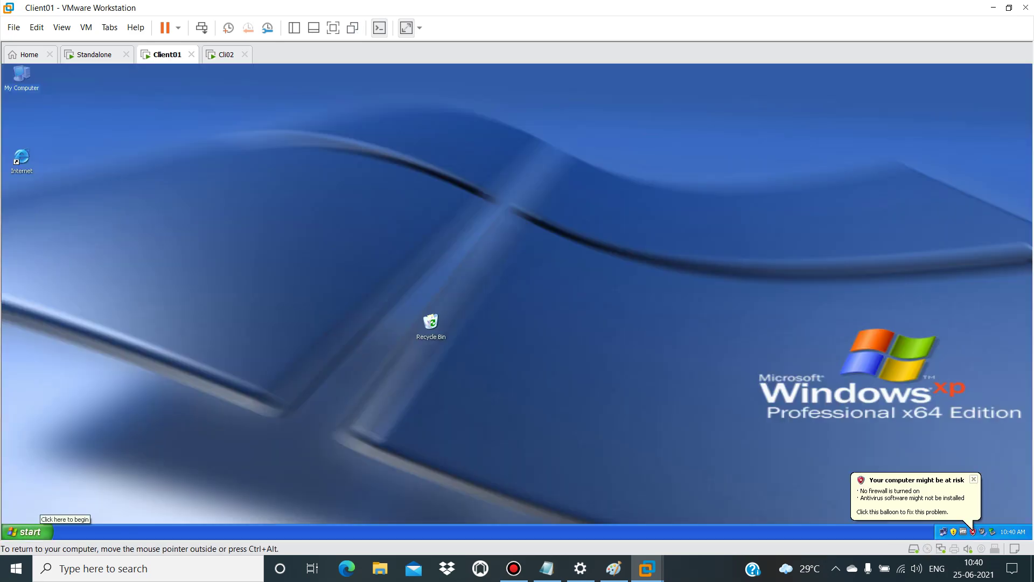
Step: Run ipconfig in a Command Prompt to confirm Client01's 121.241.105.100 address, then switch to Cli02
left_click(28, 531)
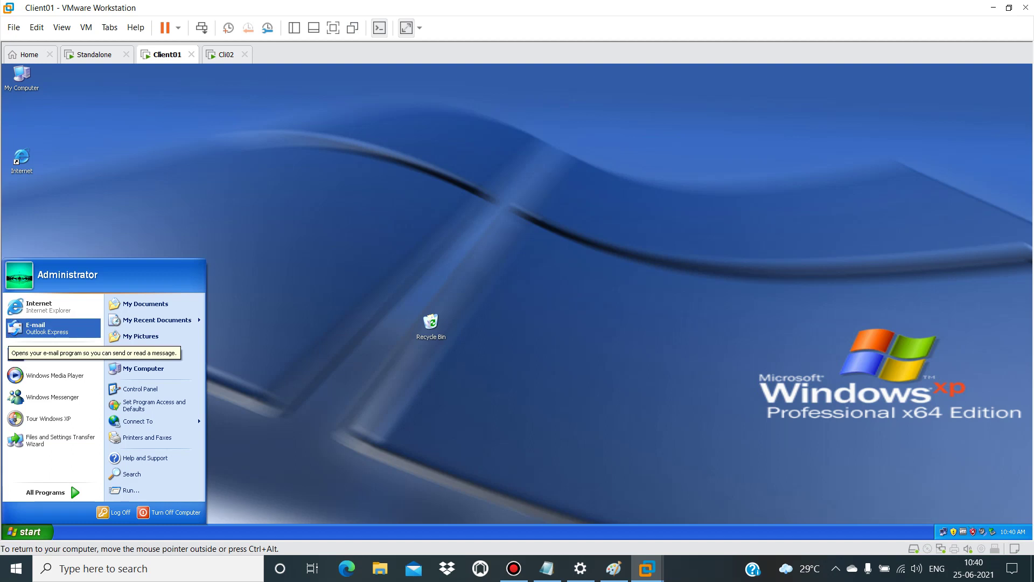
left_click(48, 354)
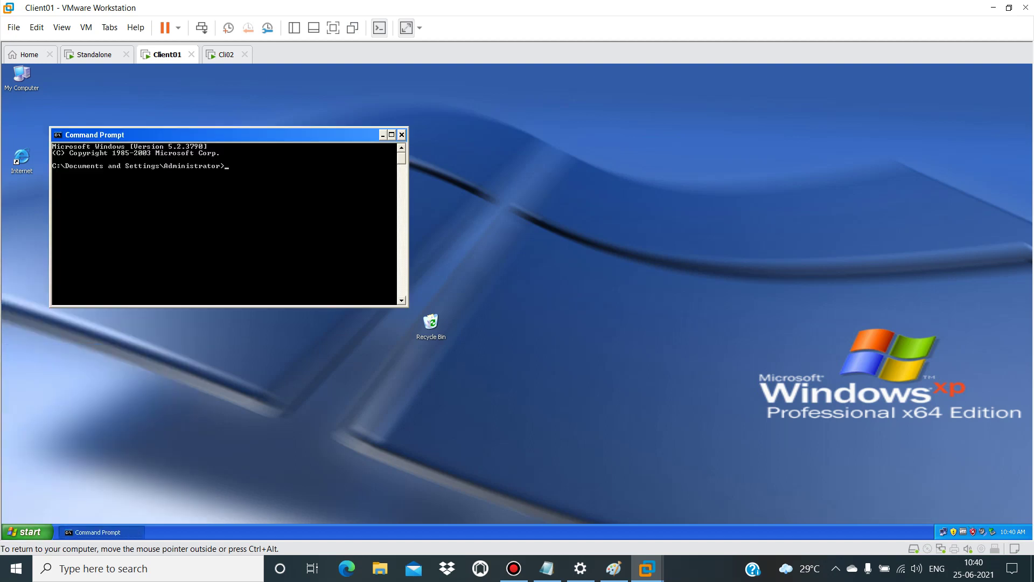
type("ipconfig")
key("Return")
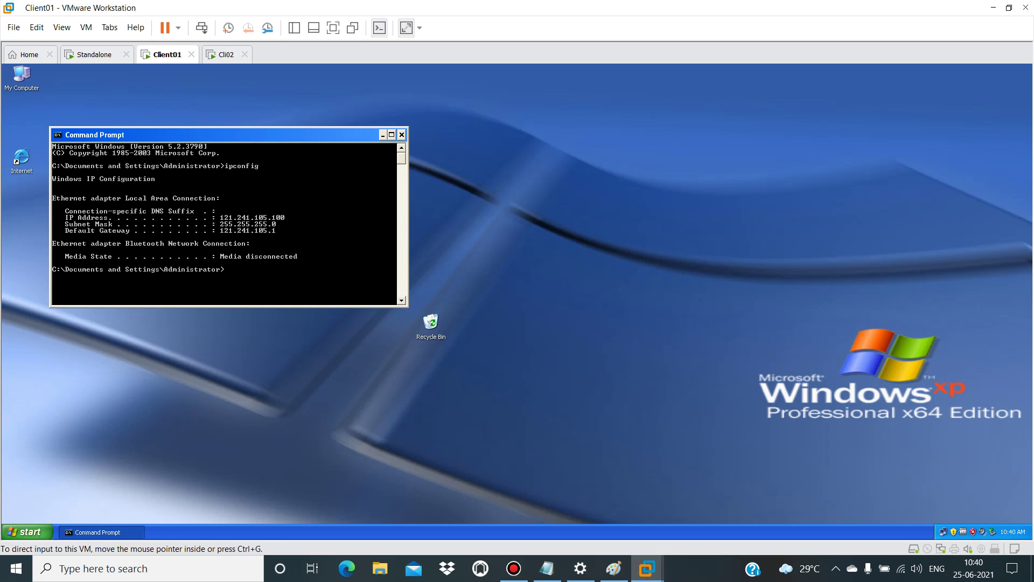
left_click(226, 54)
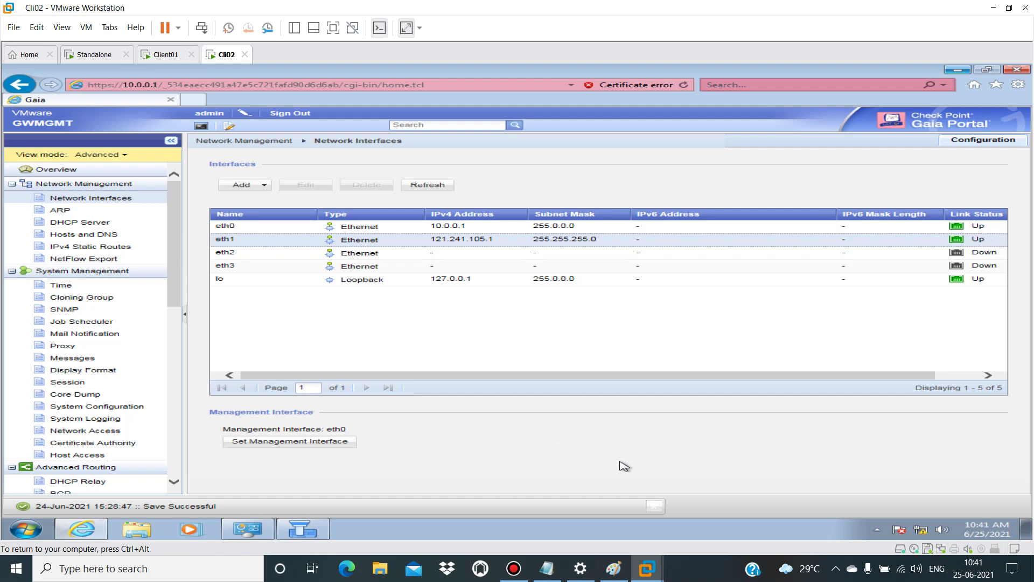
Step: Minimize the Gaia Portal browser and open Cli02's Windows 7 Start menu
left_click(964, 68)
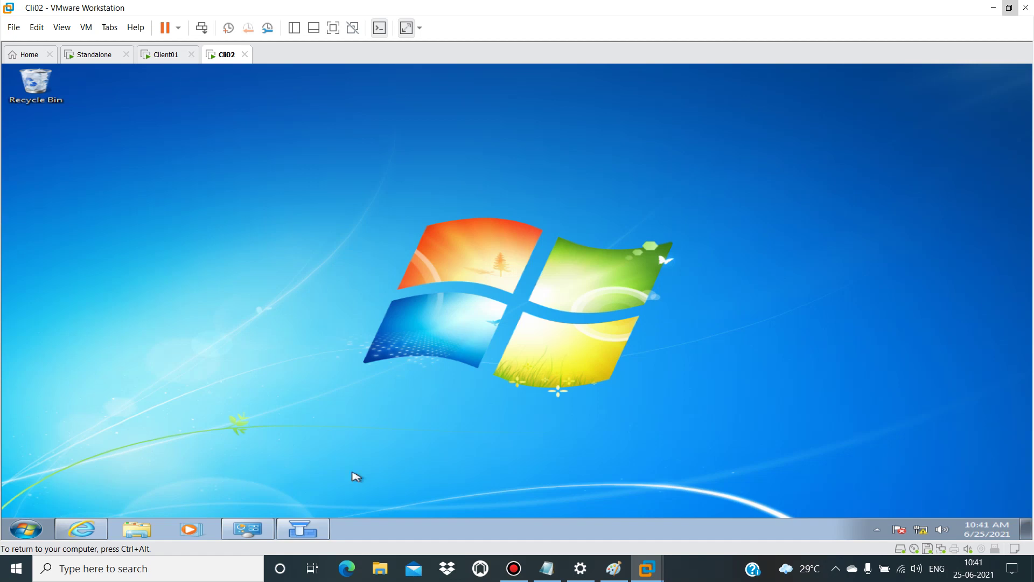
key("ctrl+alt")
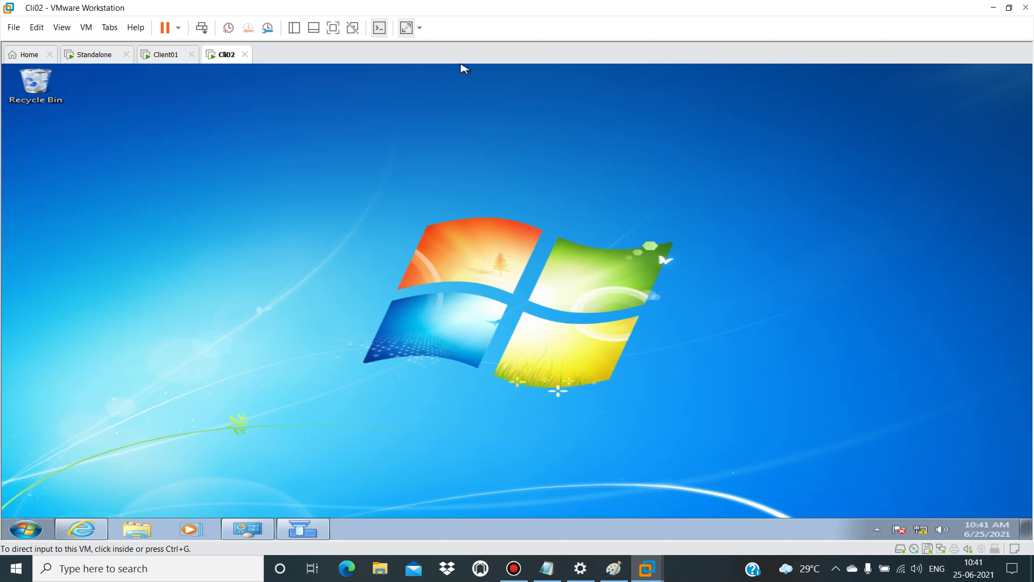
key("F9")
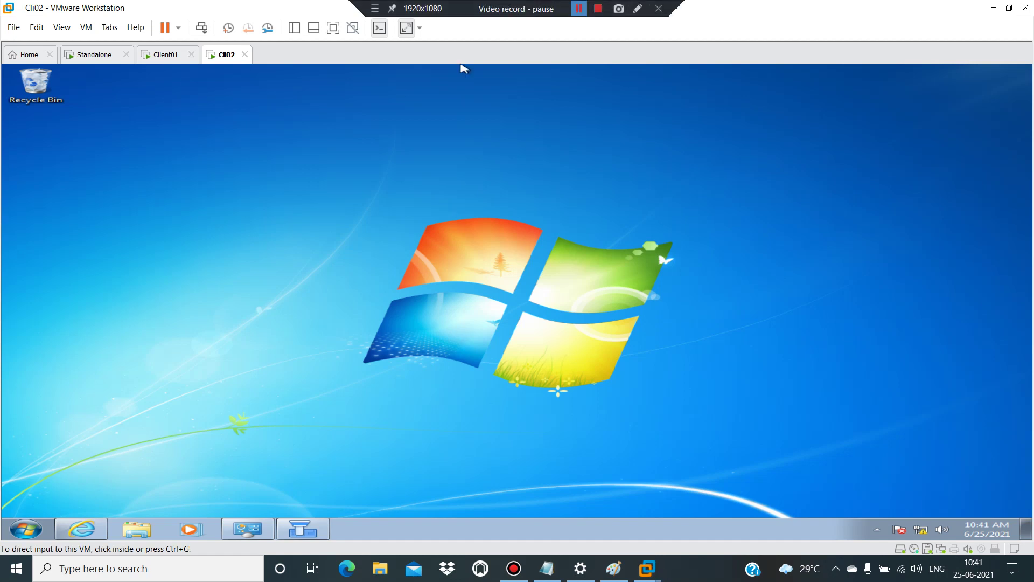
left_click(574, 146)
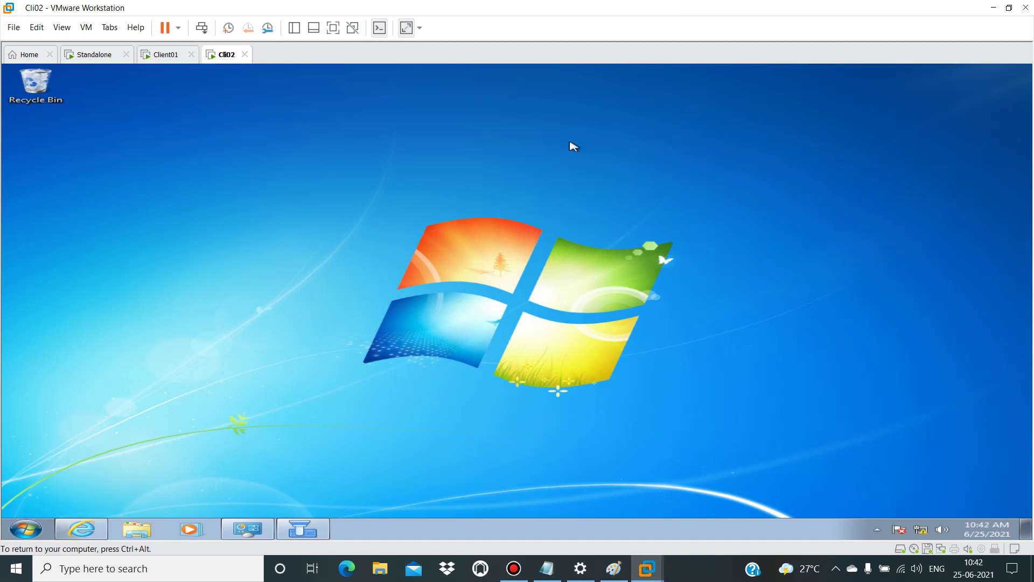
left_click(25, 529)
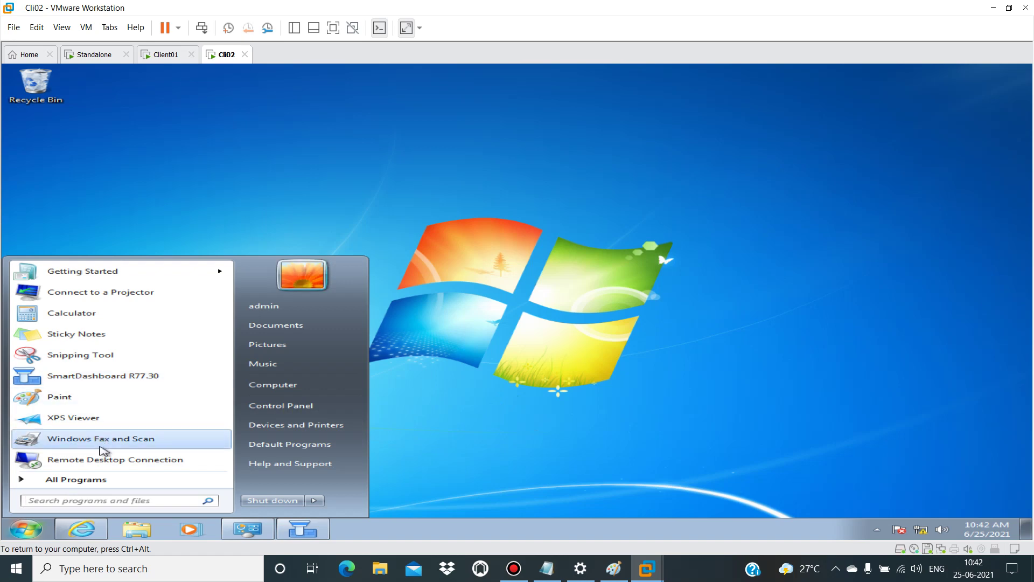
Step: Launch SmartView Tracker R77.30, log in to the 10.0.0.1 server, and dismiss the trial notice
left_click(116, 479)
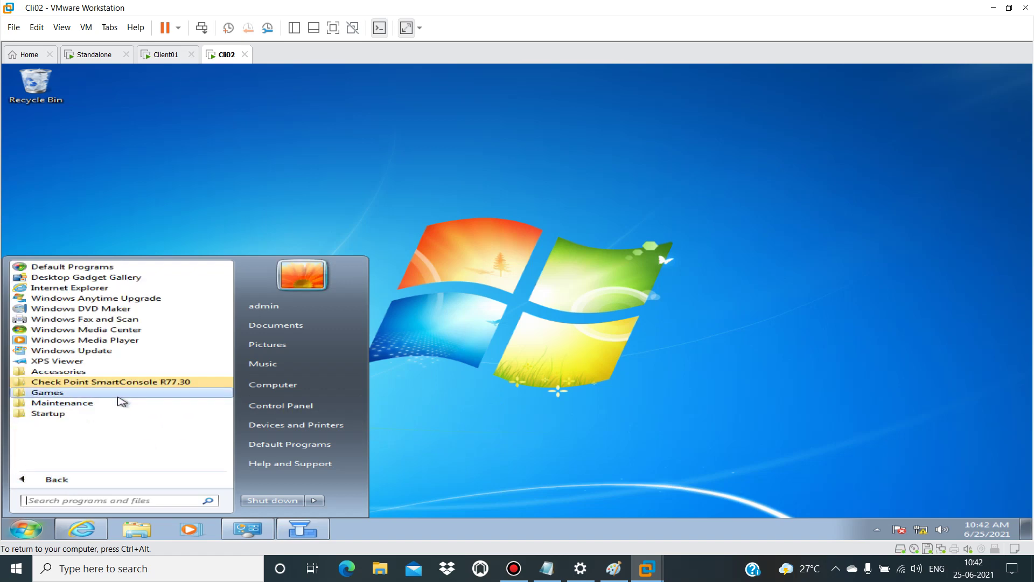
left_click(149, 383)
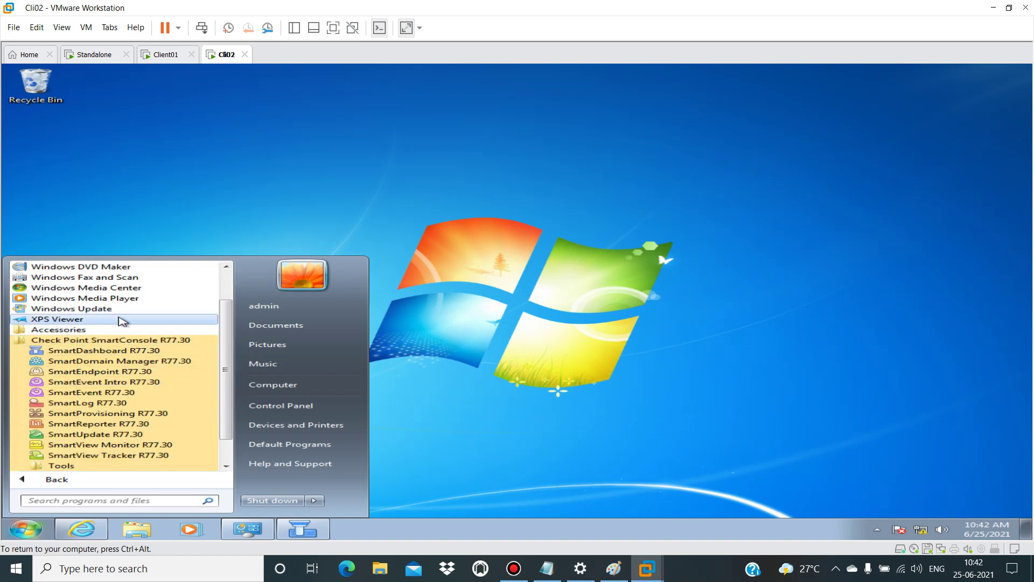
left_click(113, 456)
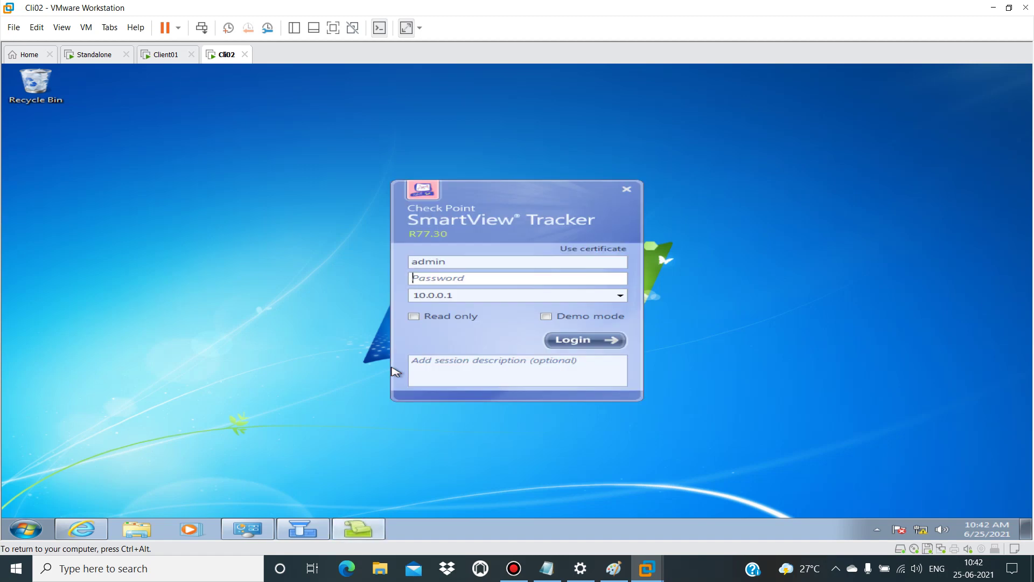
type("ad")
key("Return")
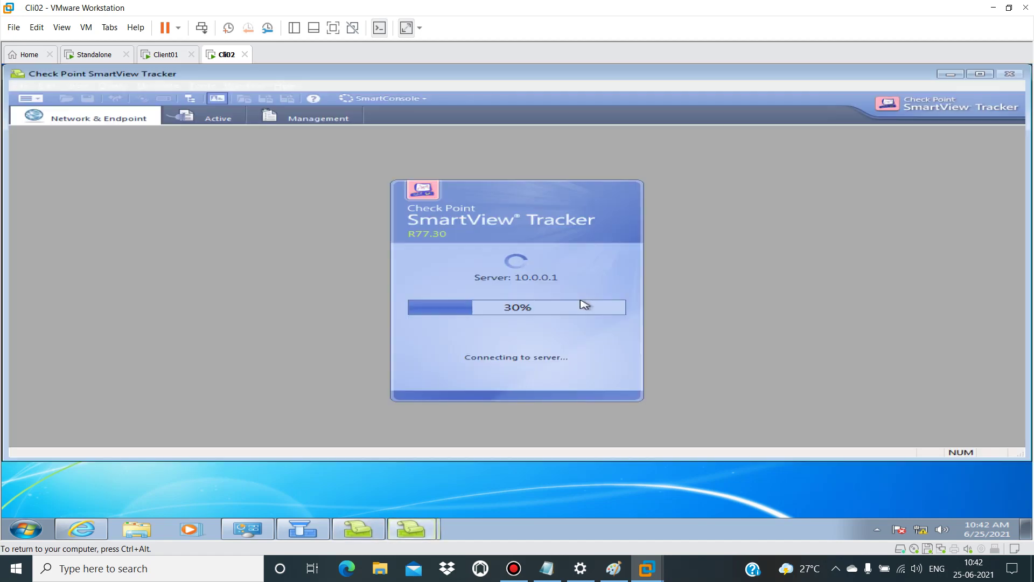
left_click(664, 325)
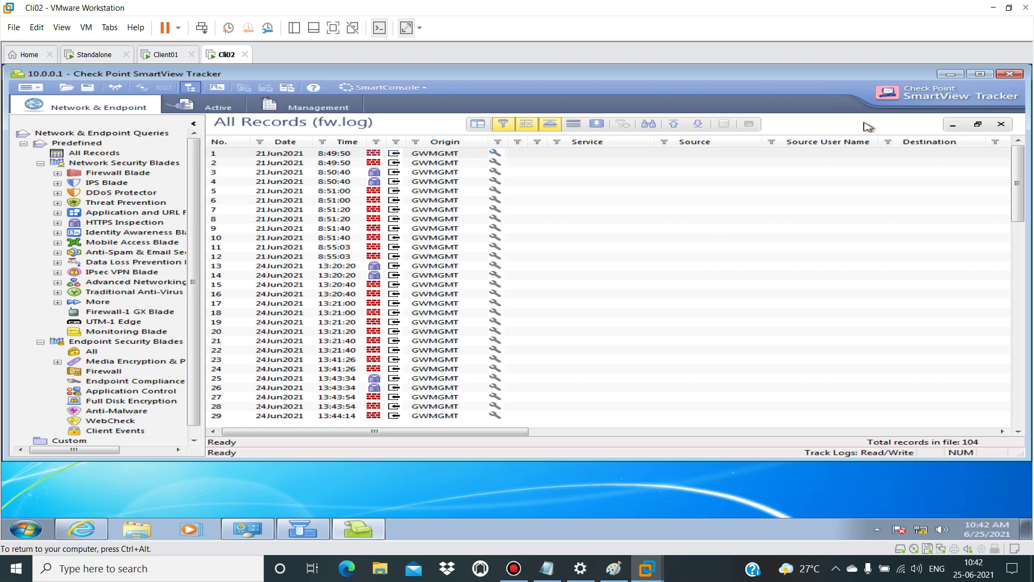
Step: Minimize the SmartView Tracker window to reveal Cli02's Windows 7 desktop
left_click(950, 74)
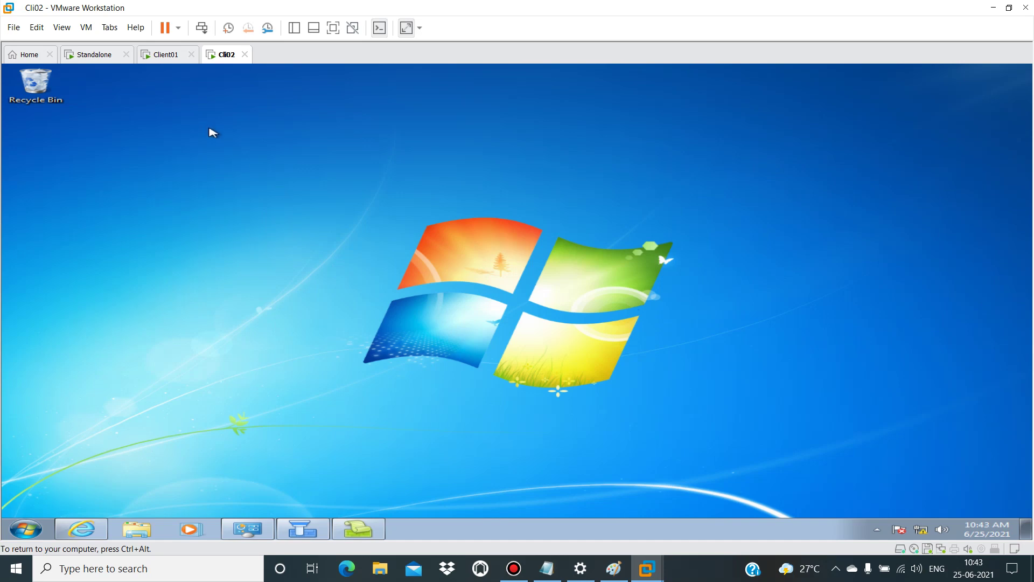
Step: Set rule 4 Internet_444's Track to Log in SmartDashboard, then minimize the window
left_click(306, 528)
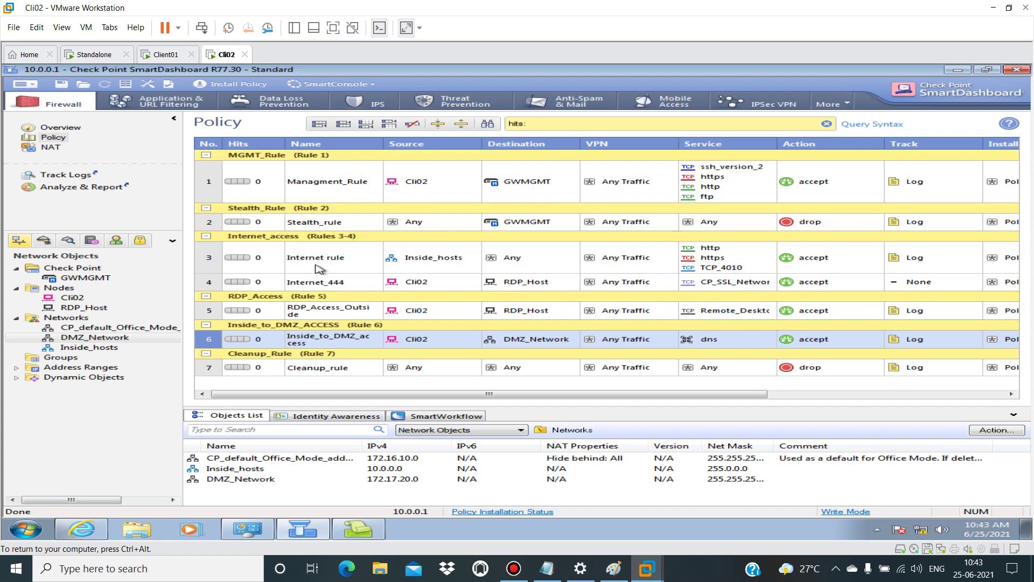
mouse_move(417, 286)
mouse_move(529, 282)
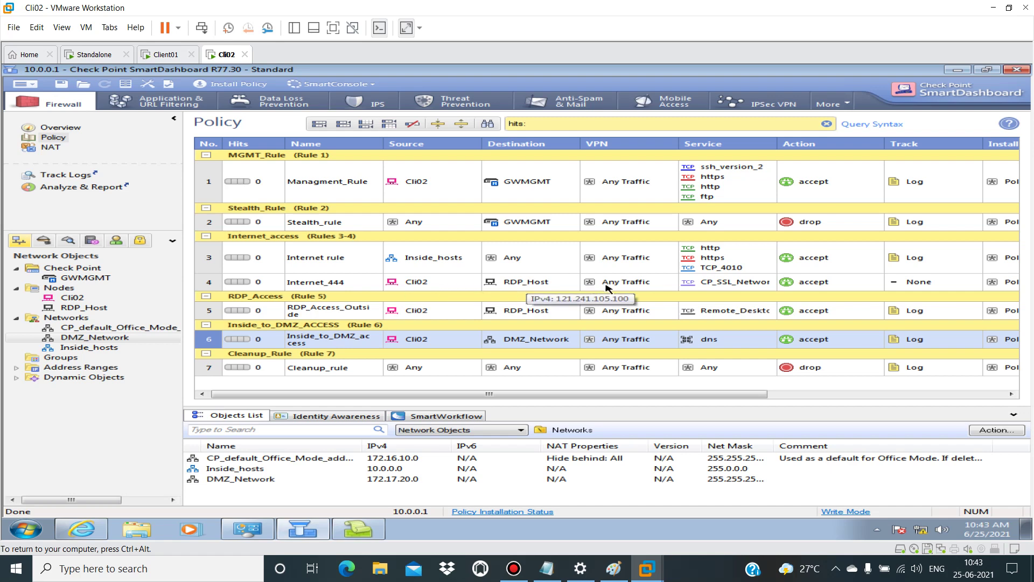
mouse_move(700, 289)
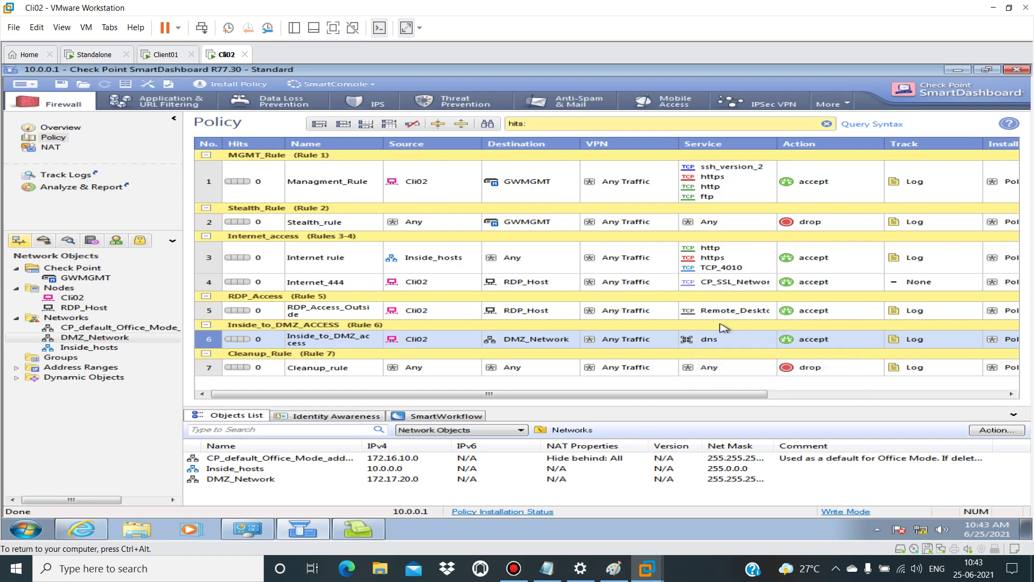
mouse_move(725, 317)
right_click(906, 289)
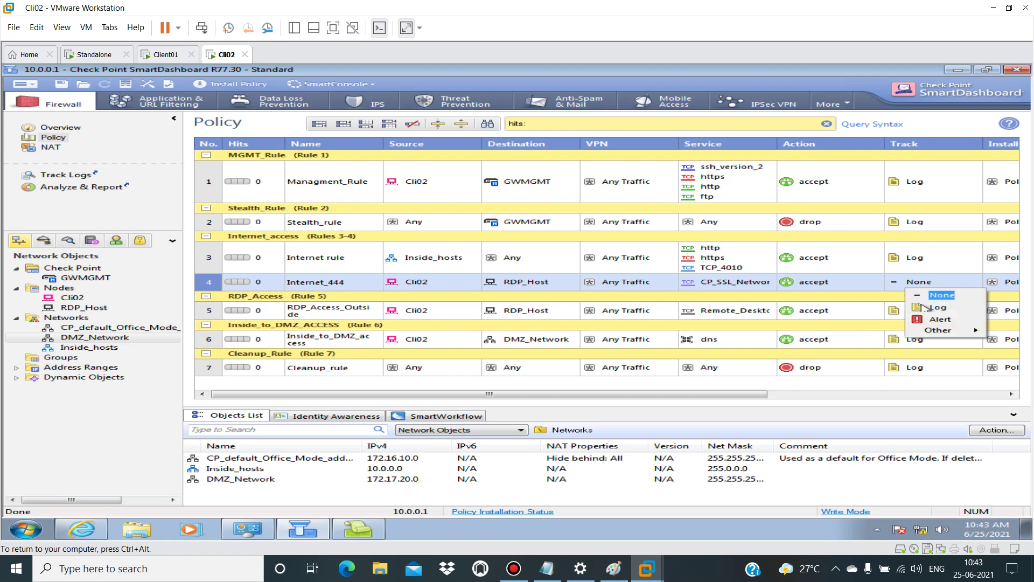
left_click(937, 307)
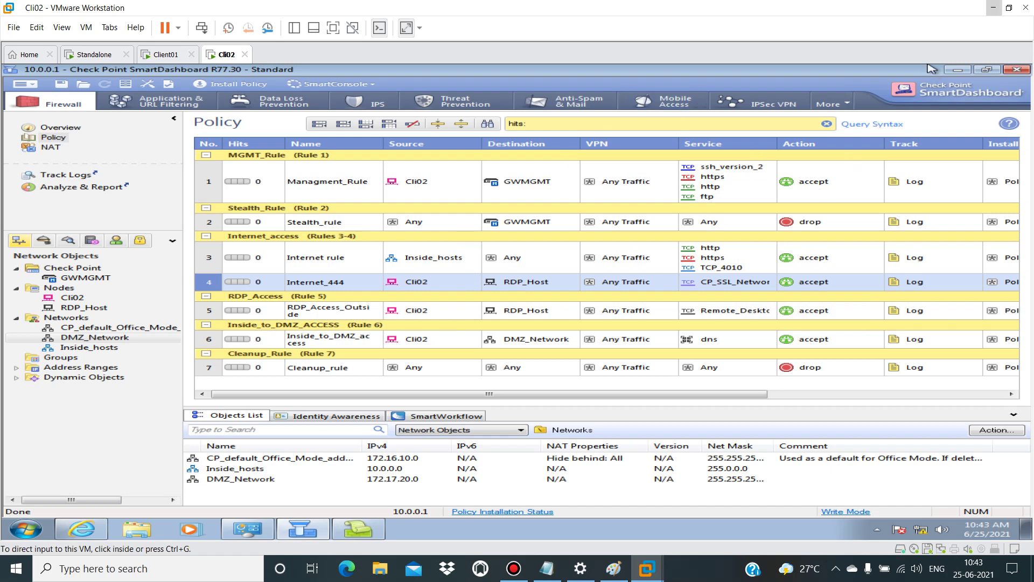
left_click(958, 70)
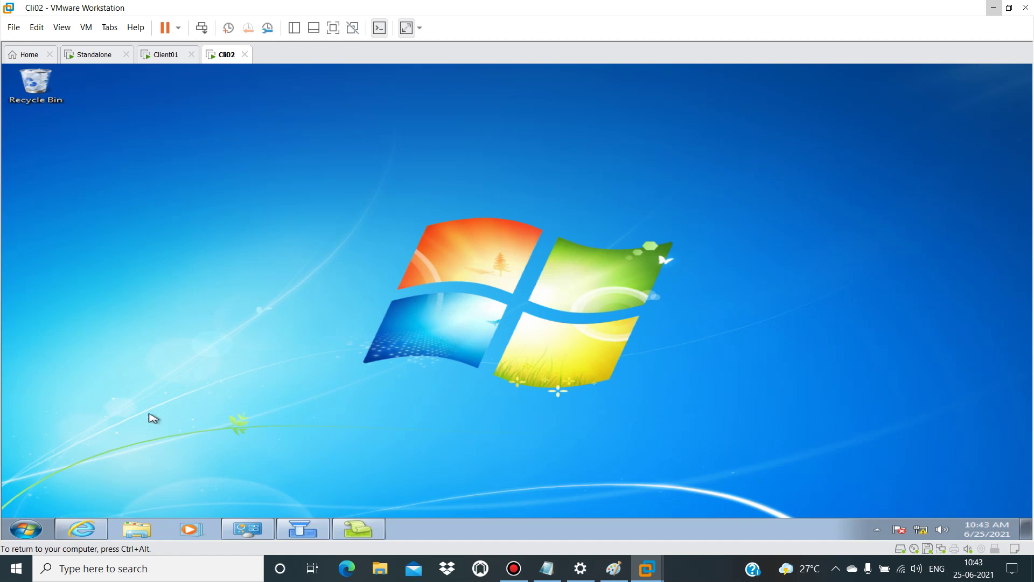
Step: Connect via Remote Desktop Connection to 121.241.105.100, accepting the certificate warning
left_click(27, 530)
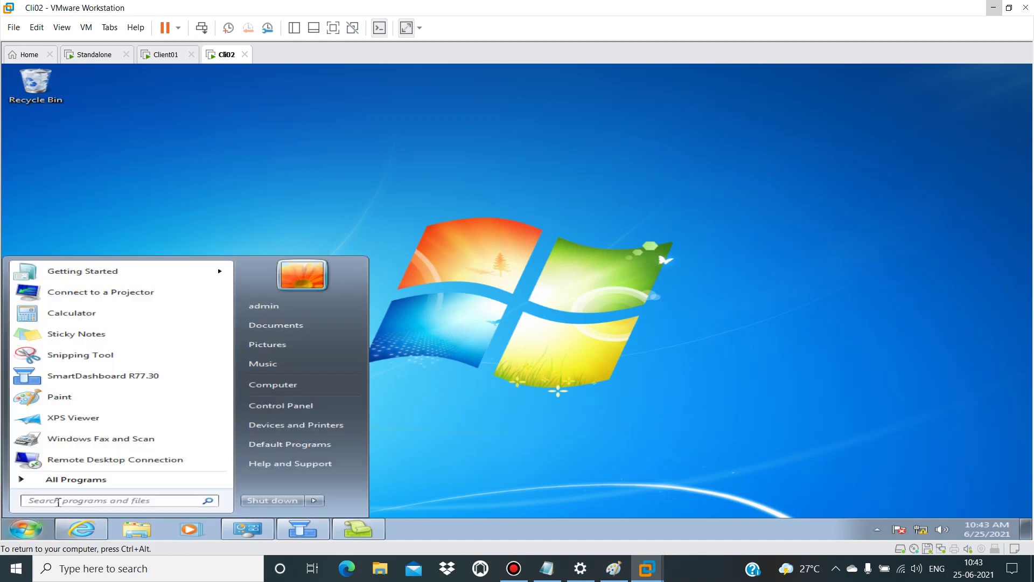
left_click(80, 458)
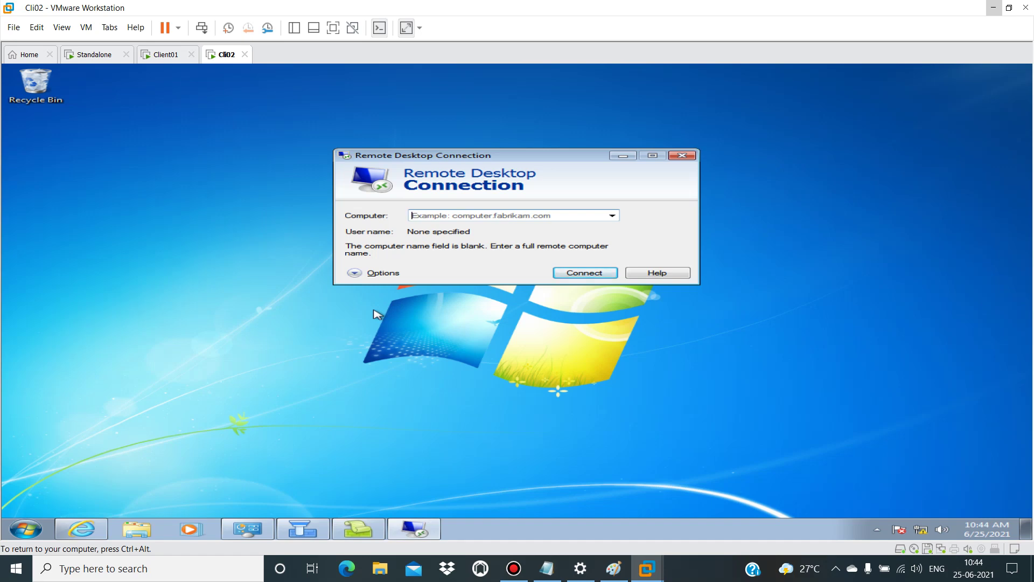
type("121.241.105")
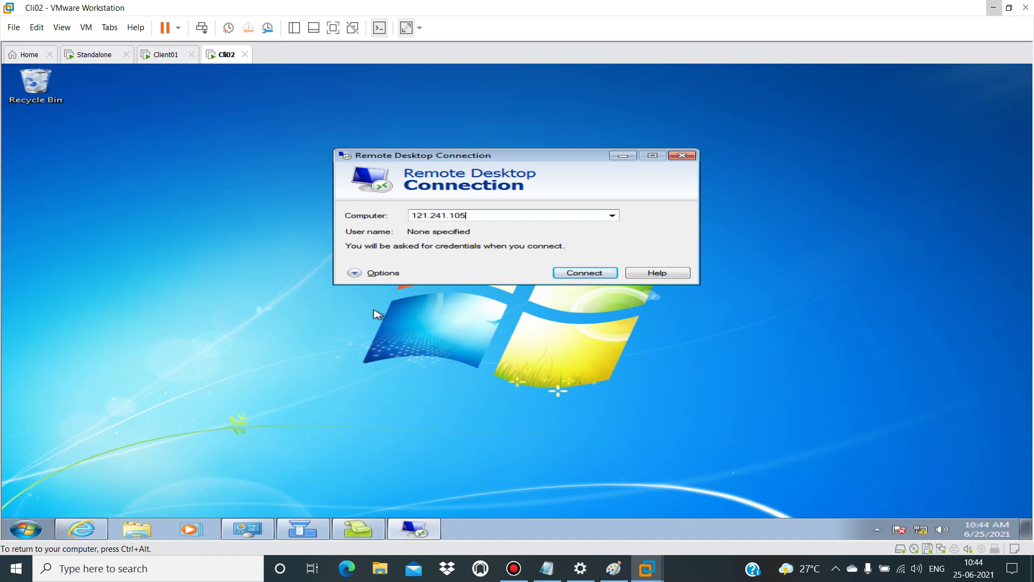
type(".100")
left_click(572, 277)
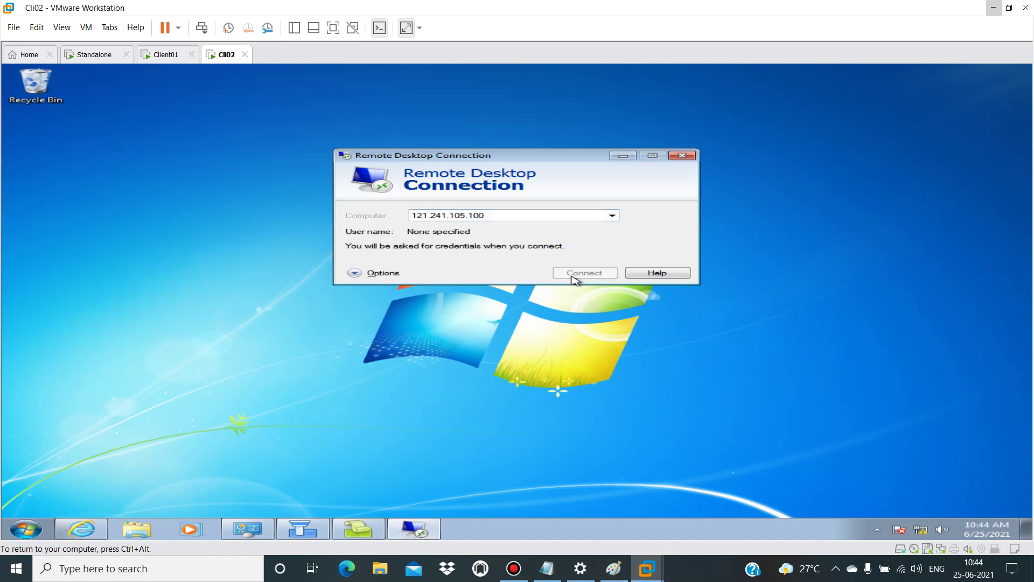
left_click(572, 268)
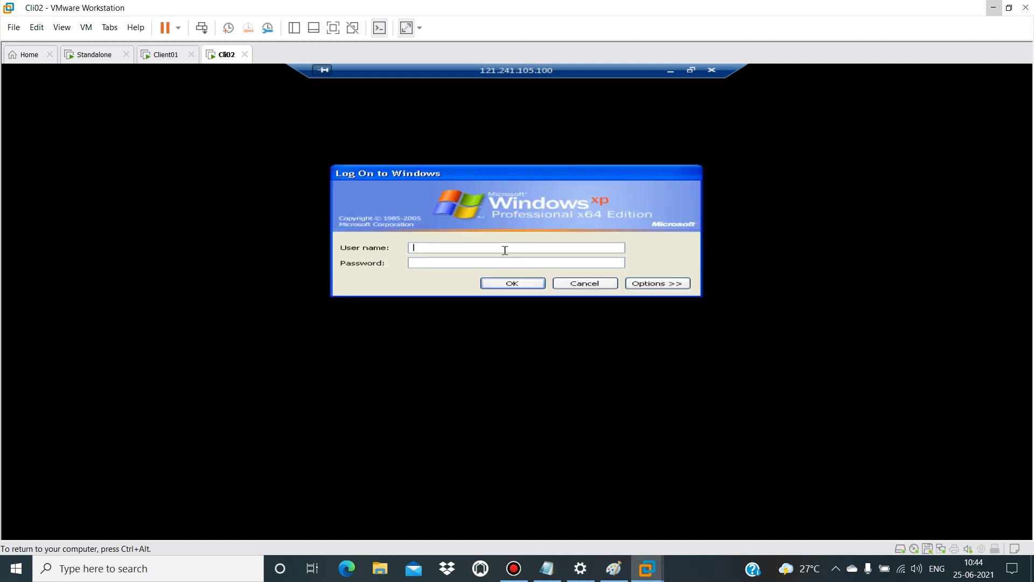
left_click(512, 283)
left_click(517, 339)
key("ctrl+alt")
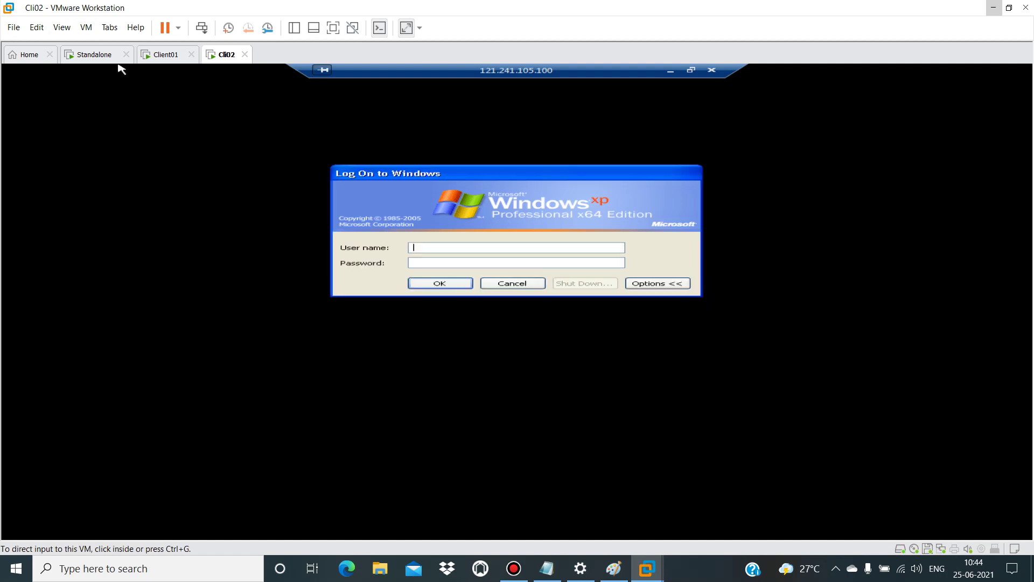
left_click(165, 55)
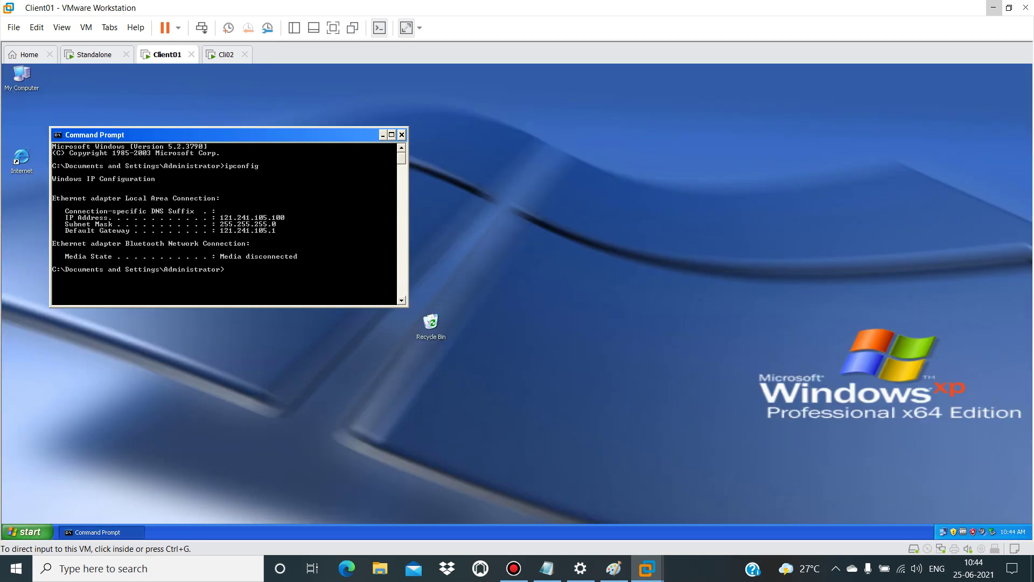
key("ctrl+g")
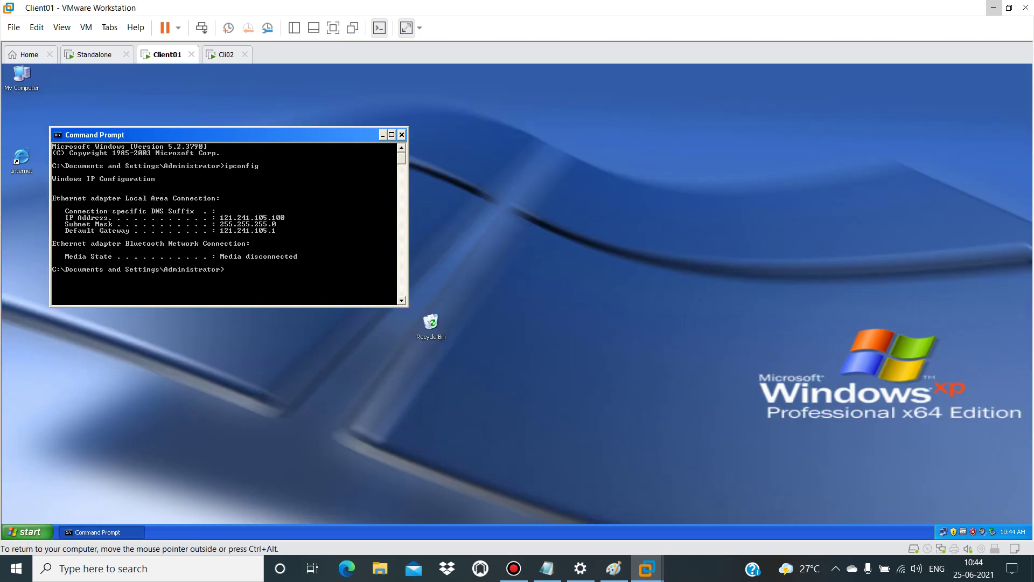
left_click(402, 135)
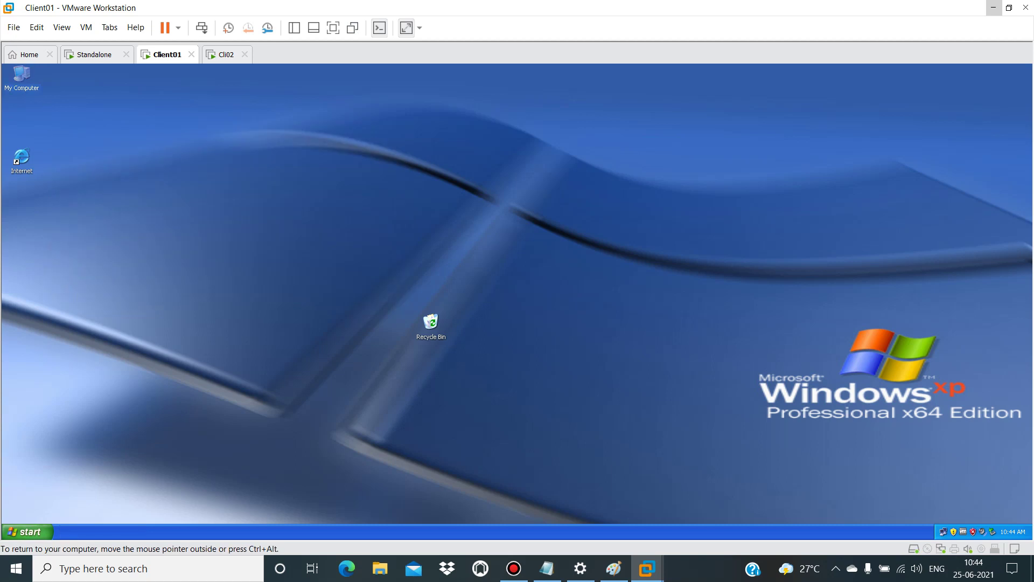
left_click(27, 532)
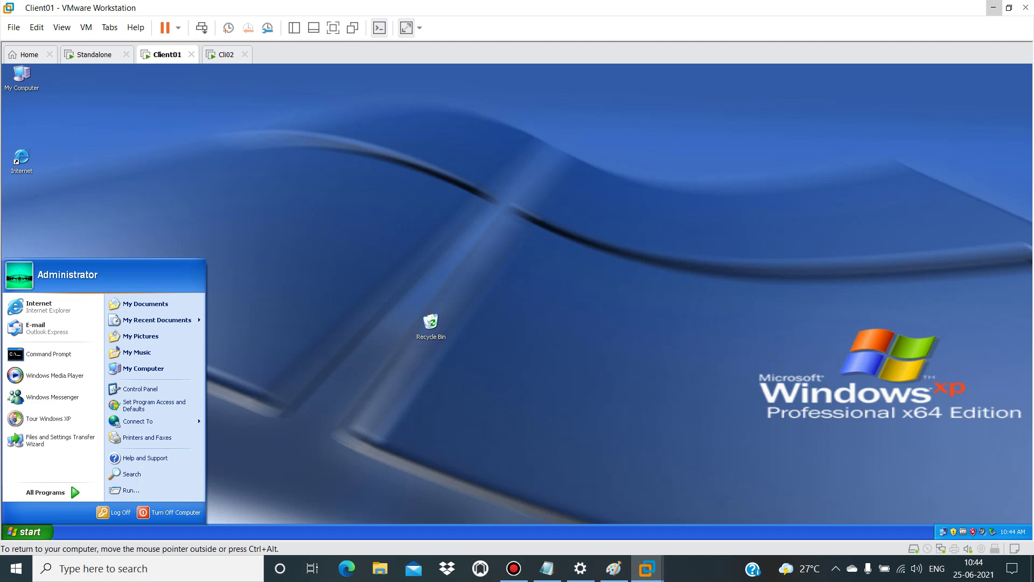
key("Escape")
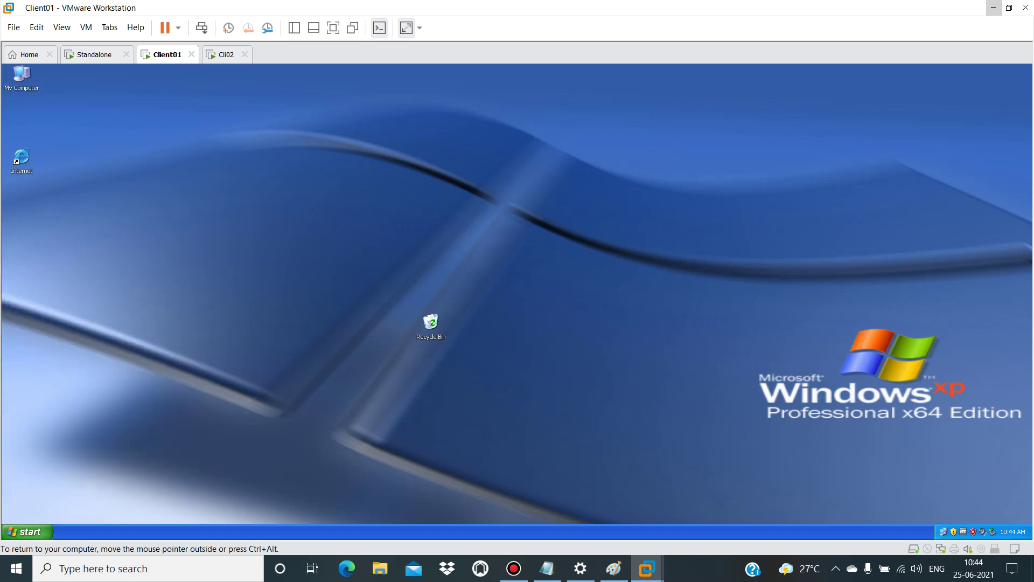
left_click(27, 532)
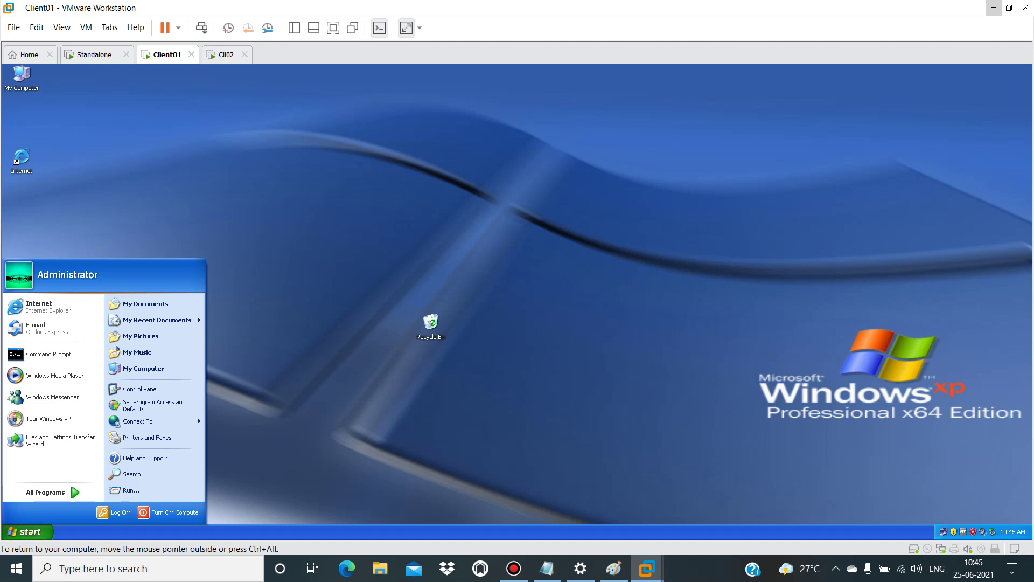
key("Escape")
key("ctrl+alt")
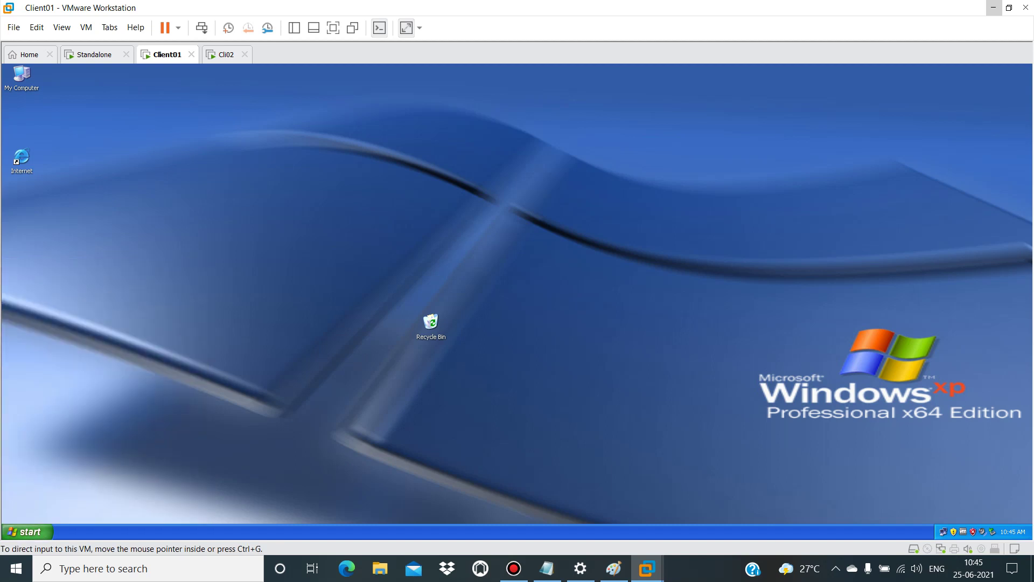
Step: Switch to the Cli02 virtual machine and bring SmartView Tracker forward
left_click(227, 54)
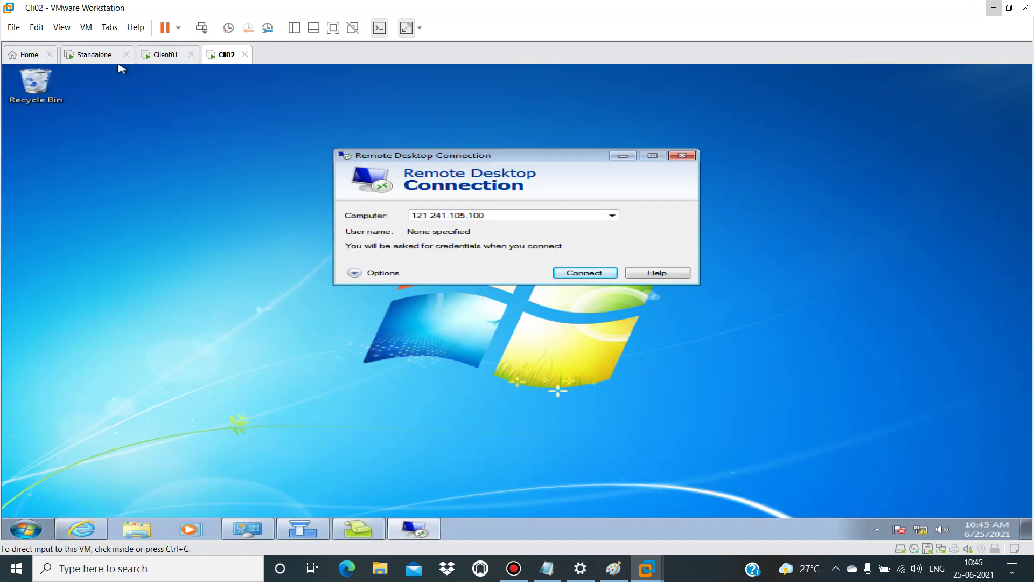
left_click(122, 68)
left_click(368, 528)
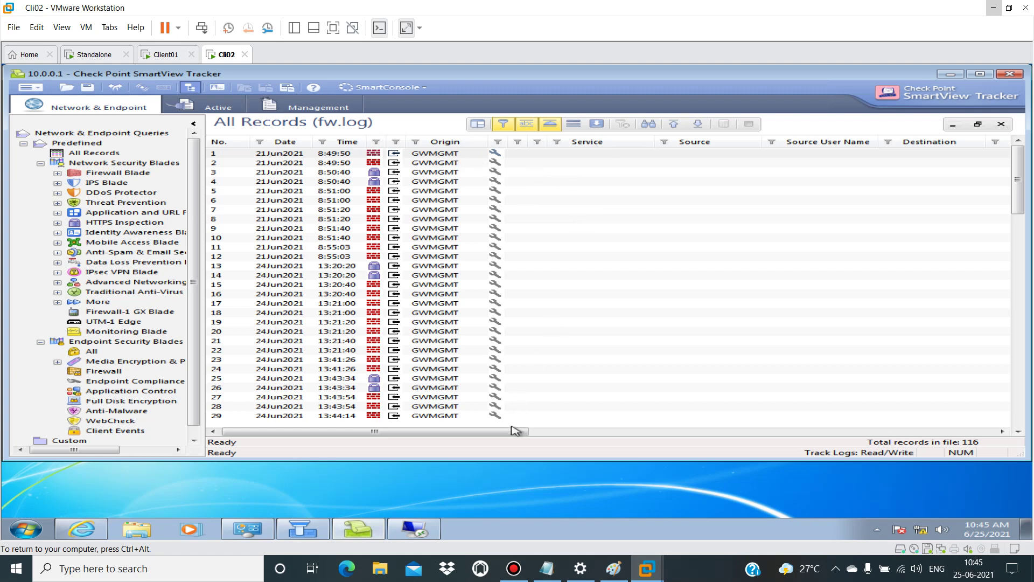
Step: Turn off address resolution so record origins show as 10.0.0.1
left_click(598, 124)
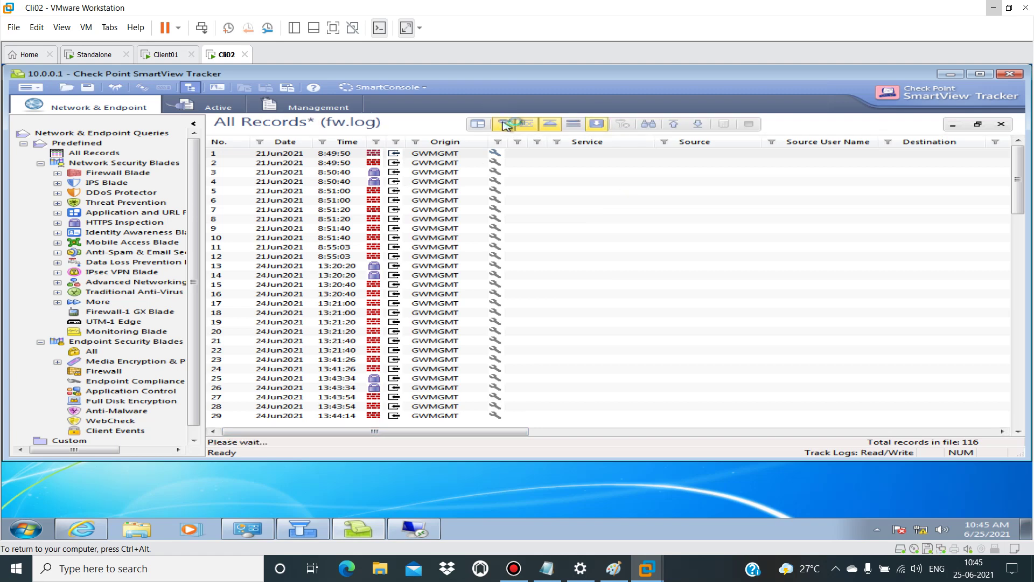
left_click(550, 125)
left_click(601, 127)
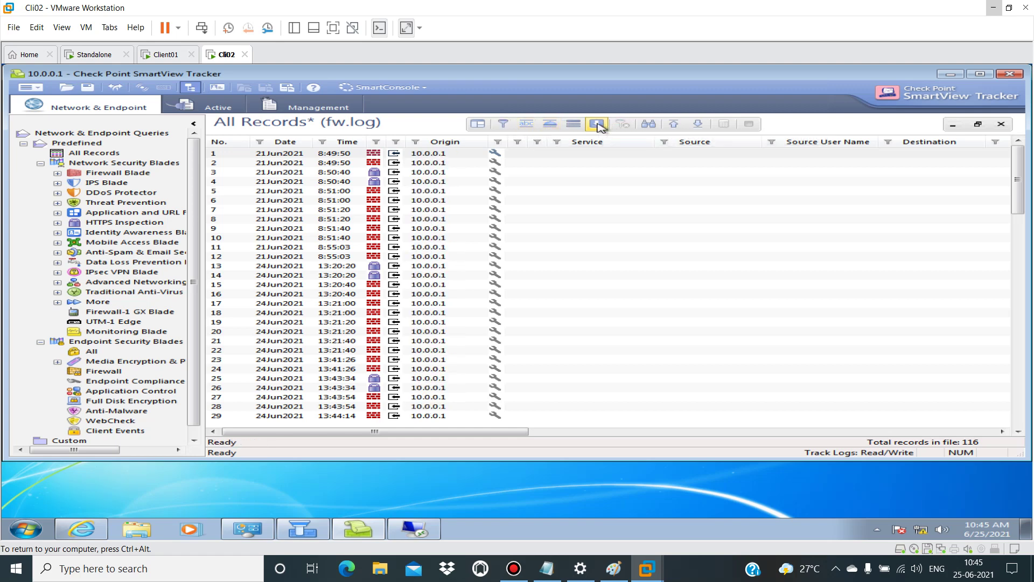
right_click(680, 147)
Step: Set the Source column filter to Cli02 and apply it to the log
left_click(700, 152)
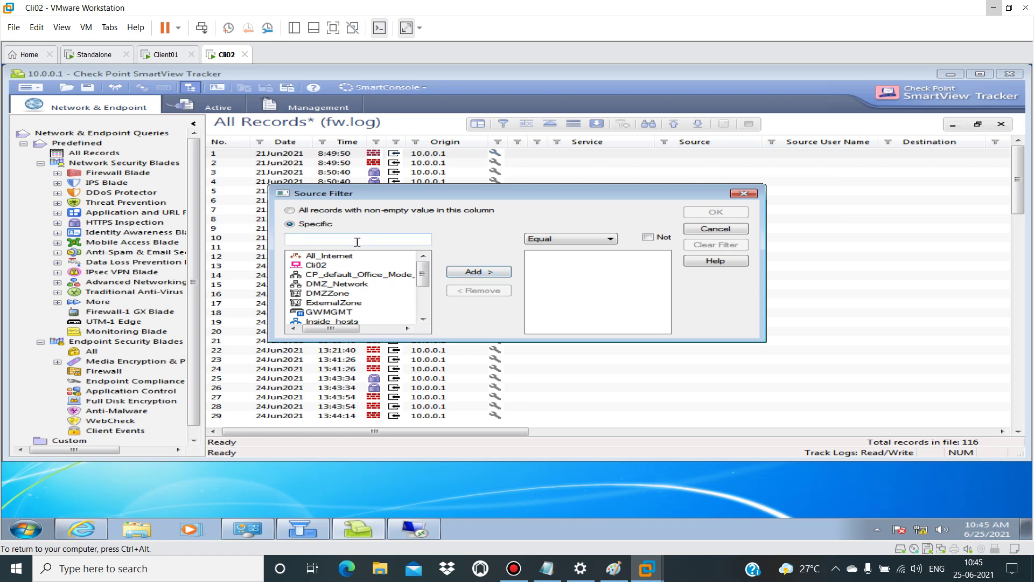
left_click(322, 266)
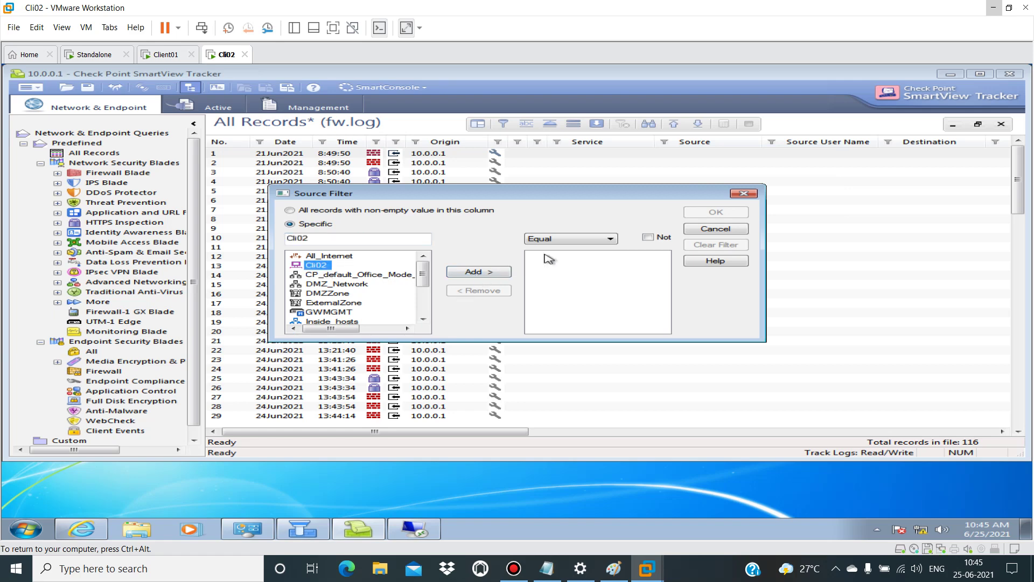
left_click(478, 271)
left_click(721, 213)
left_click(530, 292)
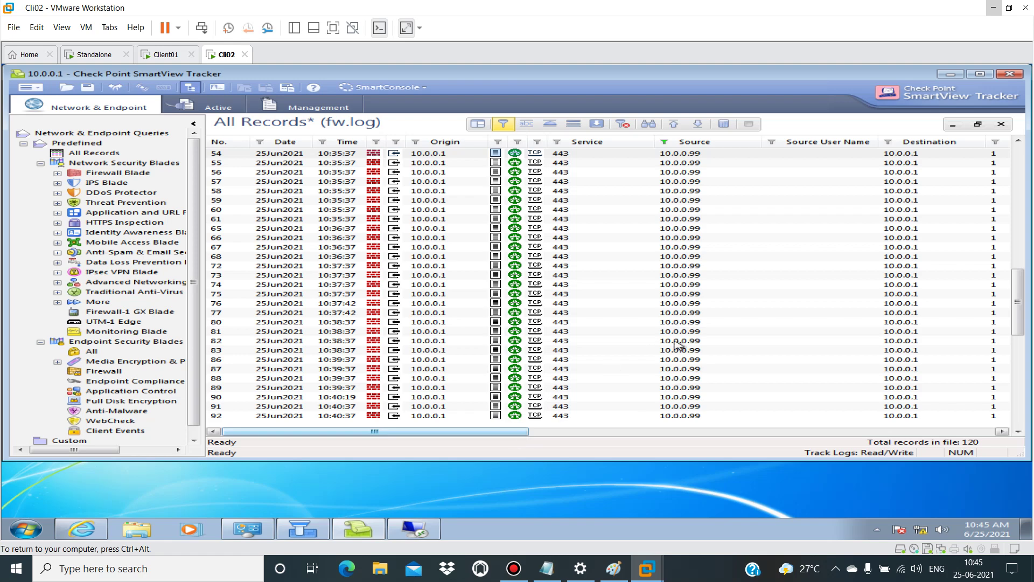
Step: Filter the Destination column to RDP_Host, leaving two TCP 3389 records from 10.0.0.99
right_click(955, 144)
left_click(952, 152)
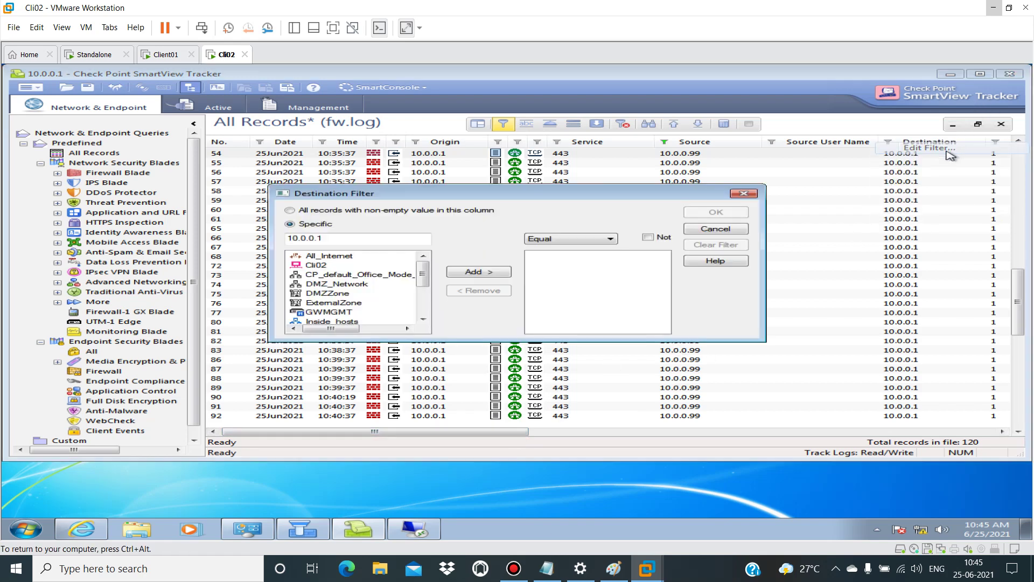
left_click_drag(349, 237, 275, 242)
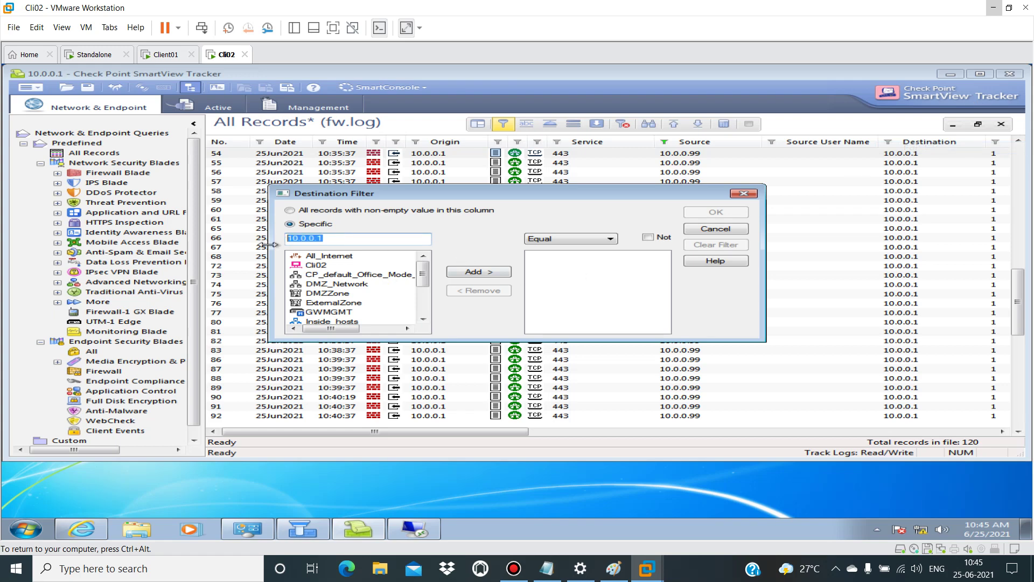
type("121.241.105")
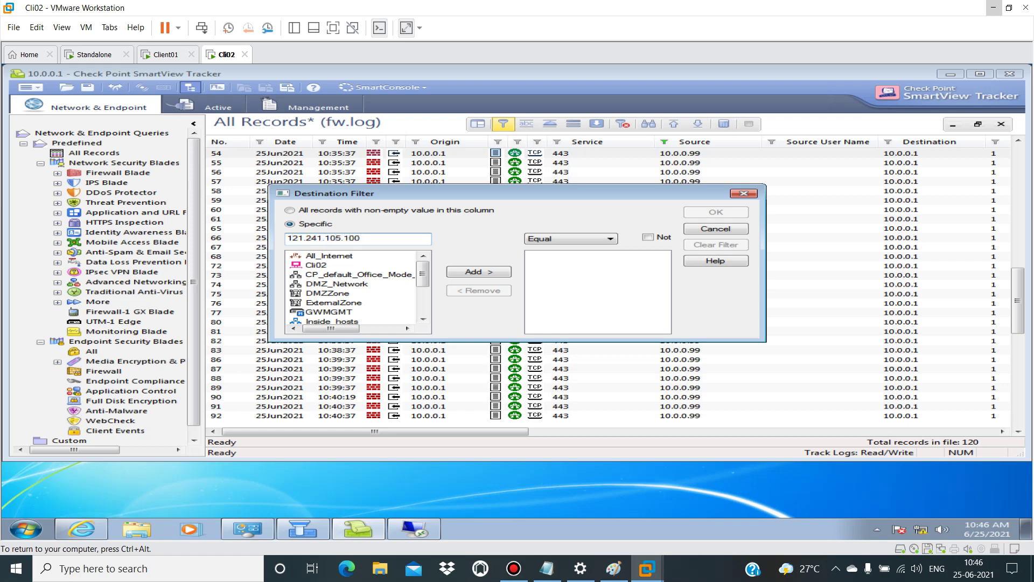
left_click(423, 303)
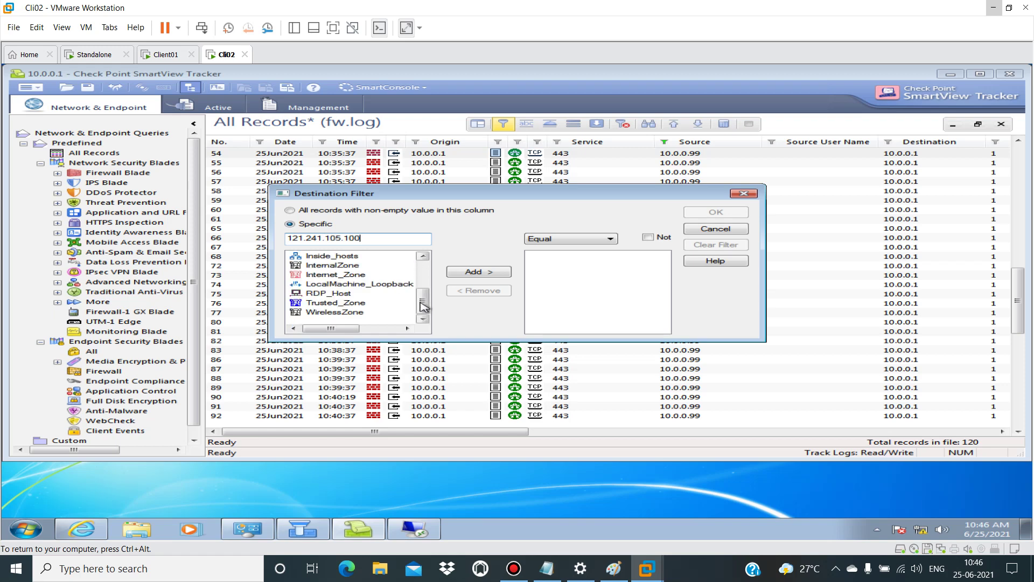
left_click(349, 294)
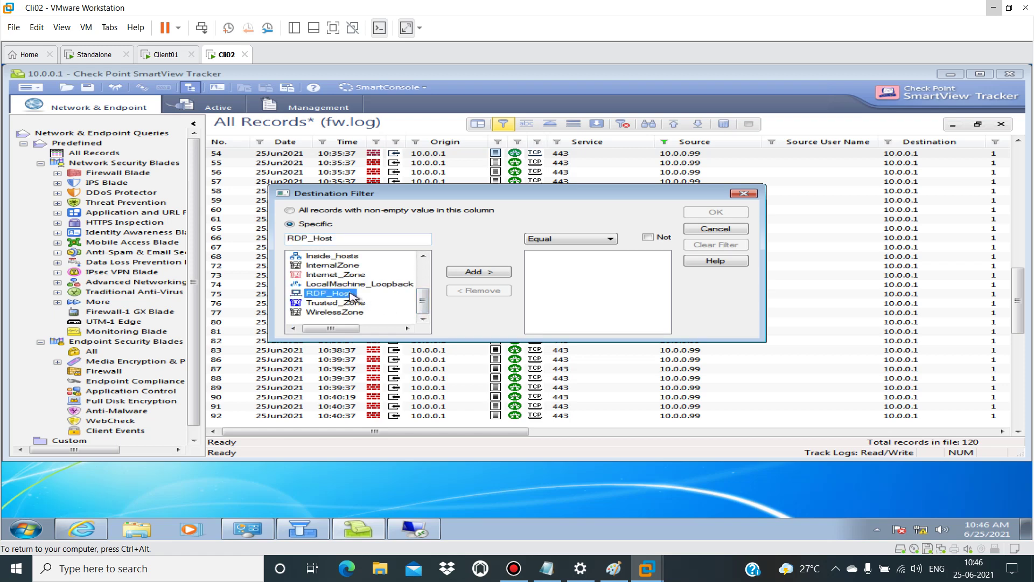
left_click(477, 273)
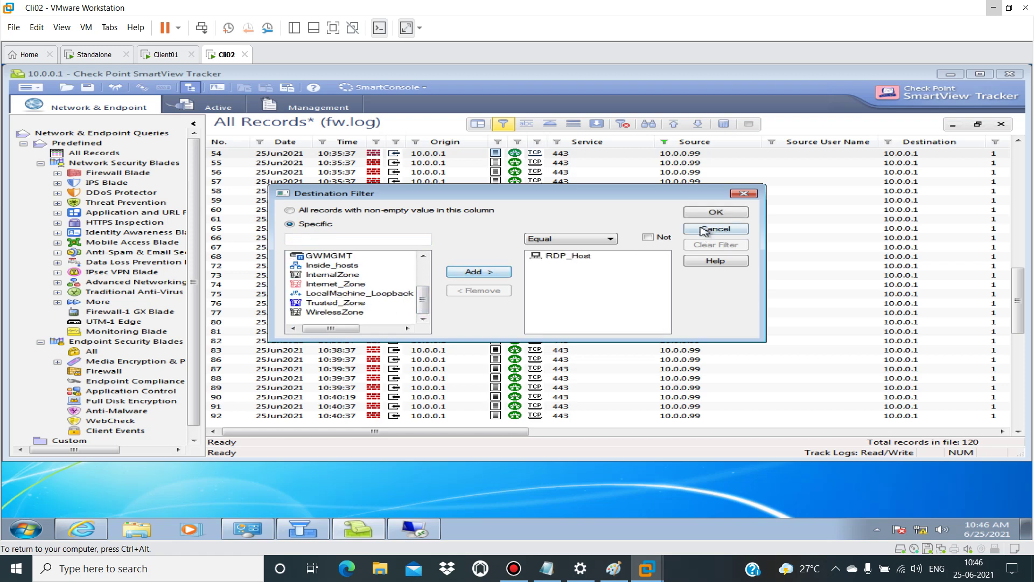
left_click(715, 212)
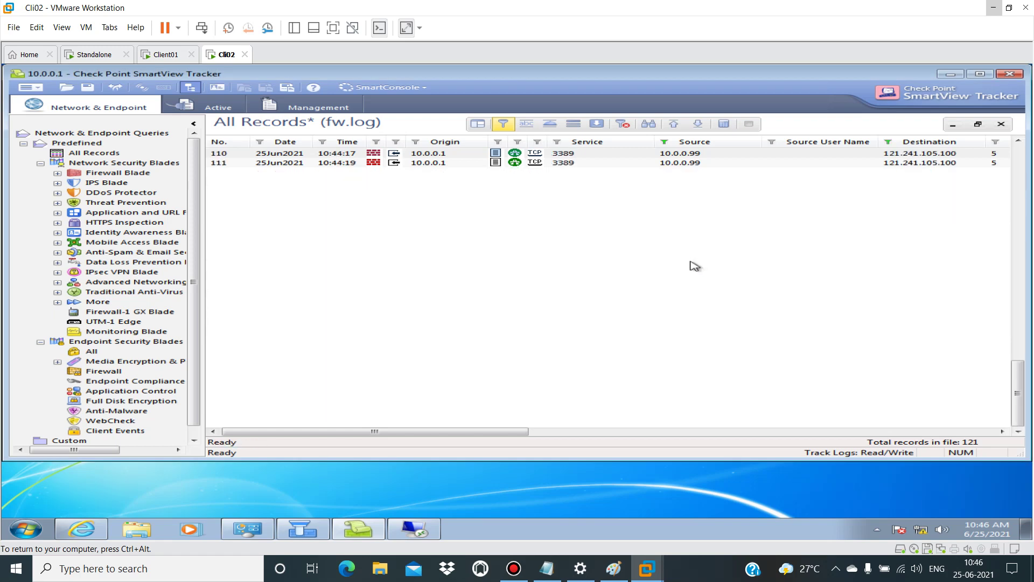
Step: Compare log records 111 and 110, then open record 111's details
left_click(678, 163)
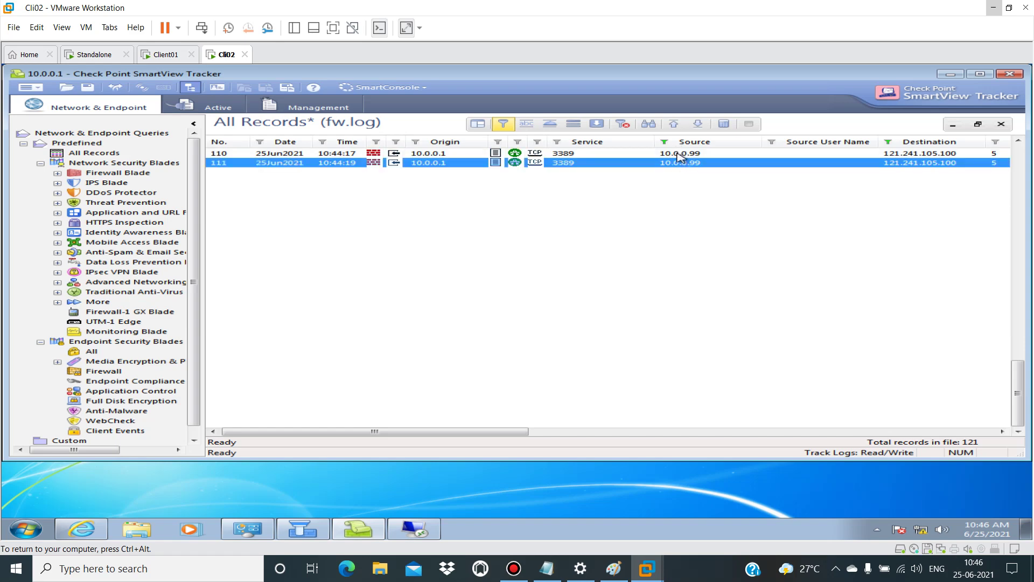
left_click(679, 155)
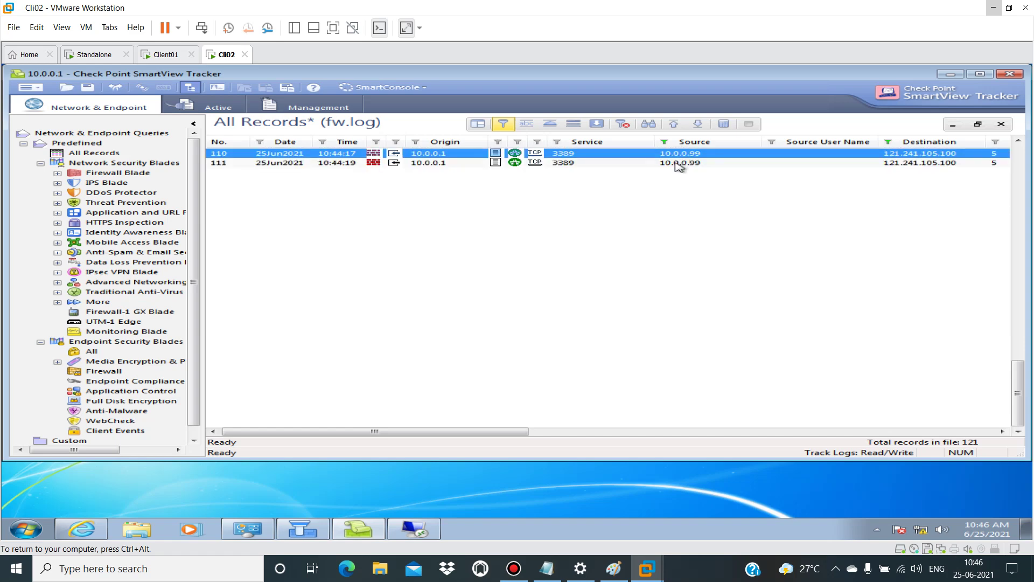
left_click(678, 163)
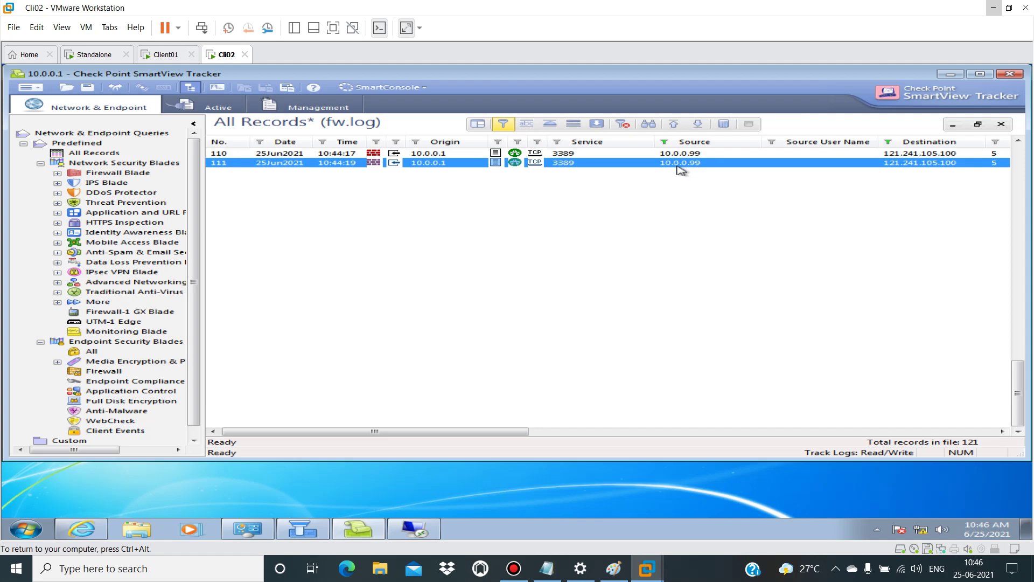
double_click(680, 164)
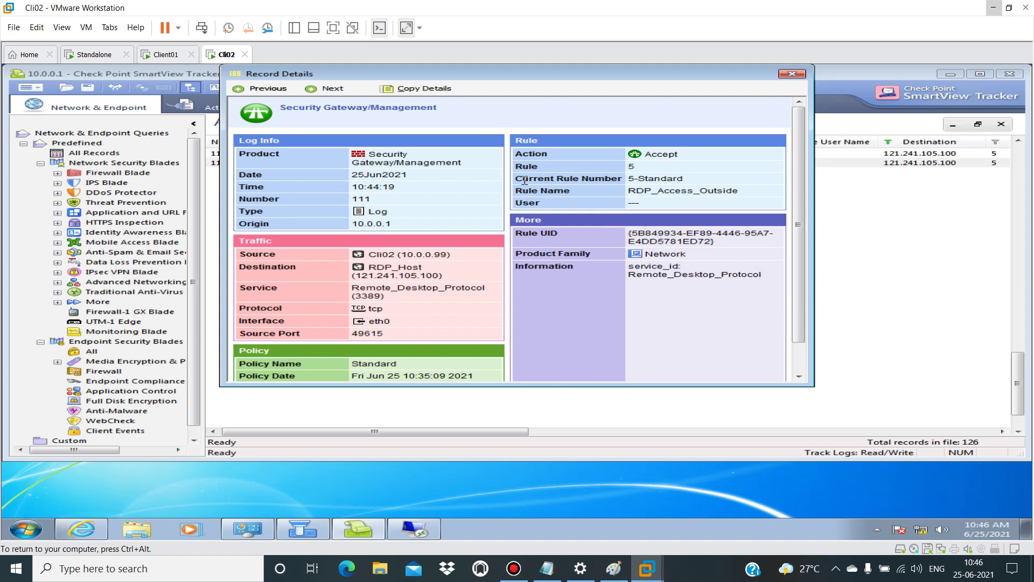
Step: Review record 111's rule, policy, Information and Remote_Desktop_Protocol service fields
double_click(557, 179)
left_click_drag(560, 183, 506, 173)
left_click(658, 166)
left_click(798, 365)
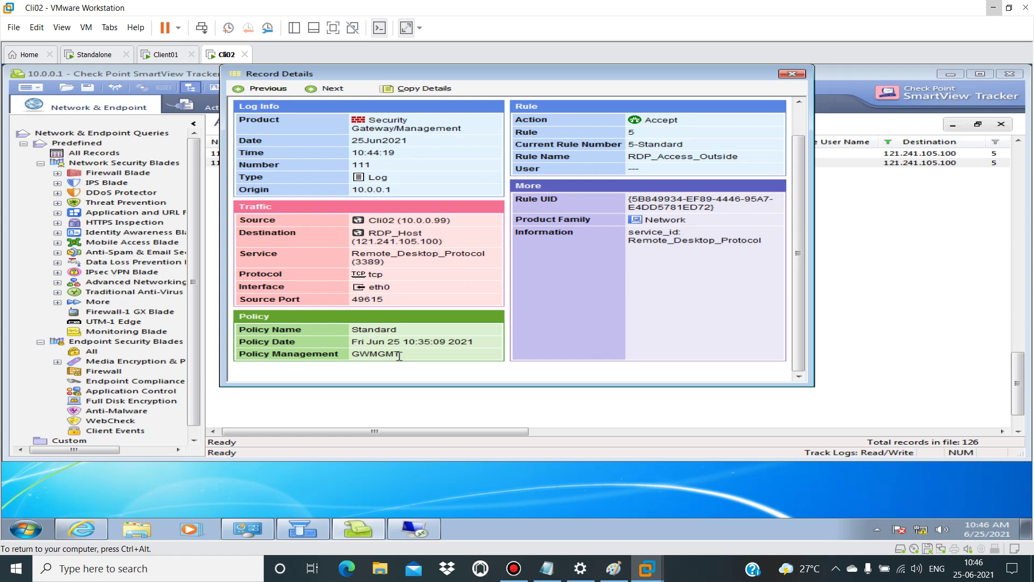
left_click_drag(674, 238, 762, 241)
left_click(771, 247)
double_click(771, 248)
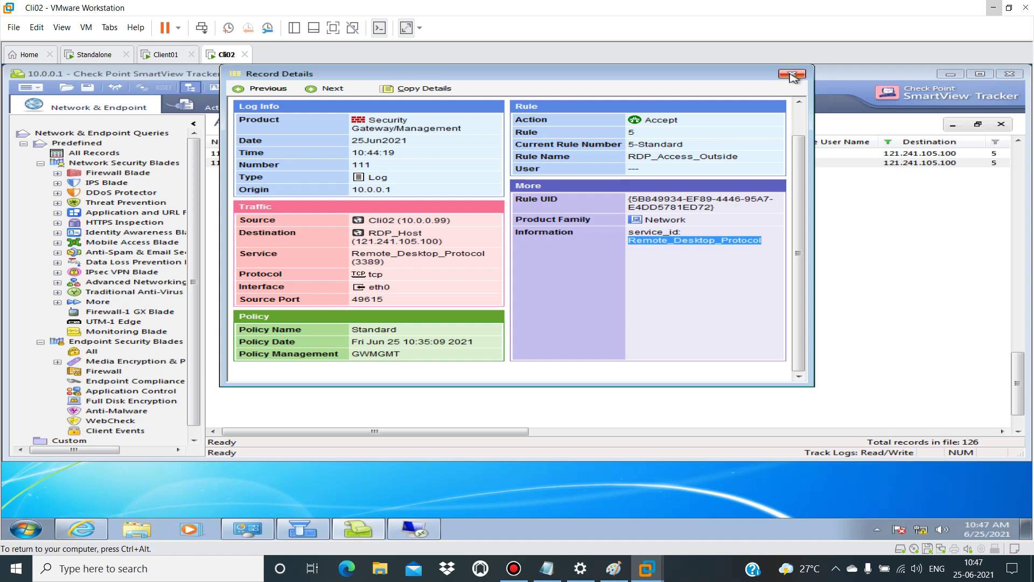
Step: Close record 111's details and bring the SmartDashboard policy window forward
left_click(791, 73)
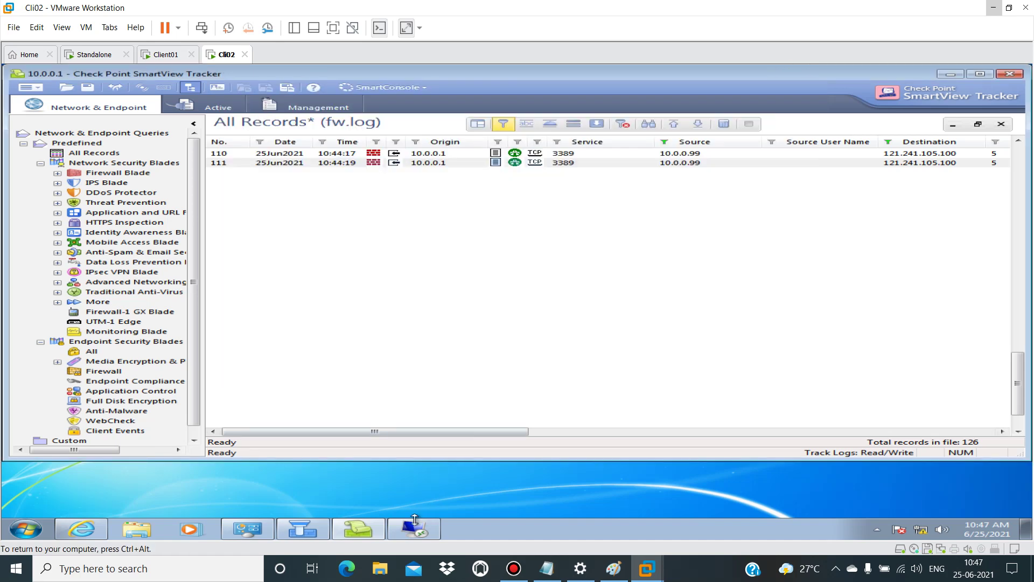
mouse_move(416, 532)
left_click(302, 529)
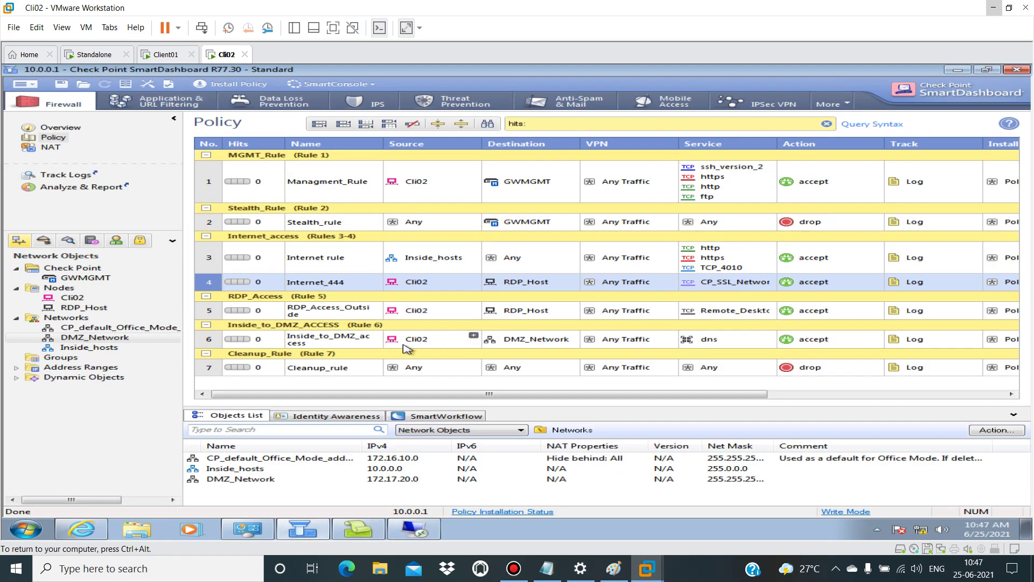
Step: Select rule 5 RDP_Access_Outside and confirm its hit count reads 0
mouse_move(236, 291)
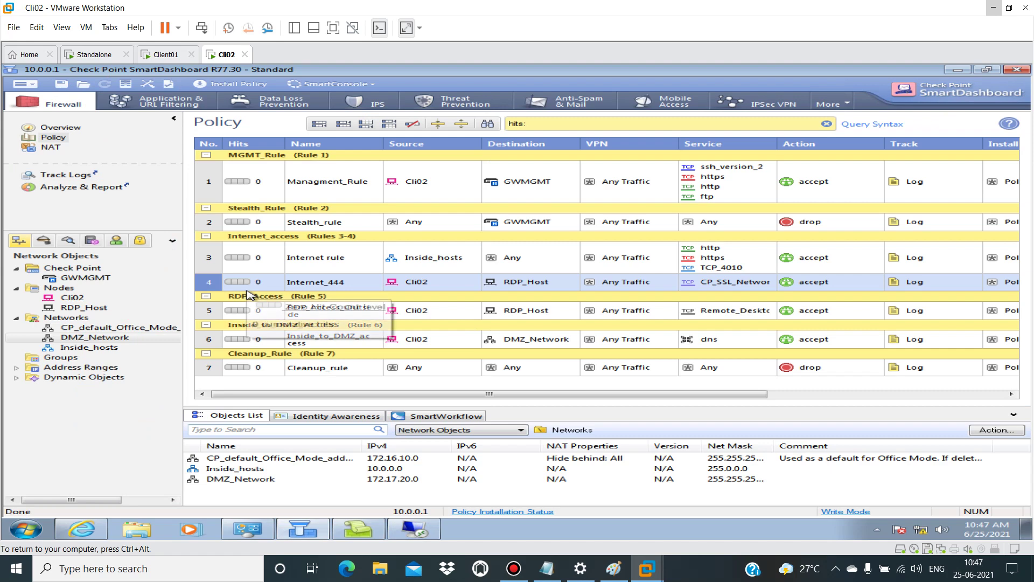
left_click(279, 312)
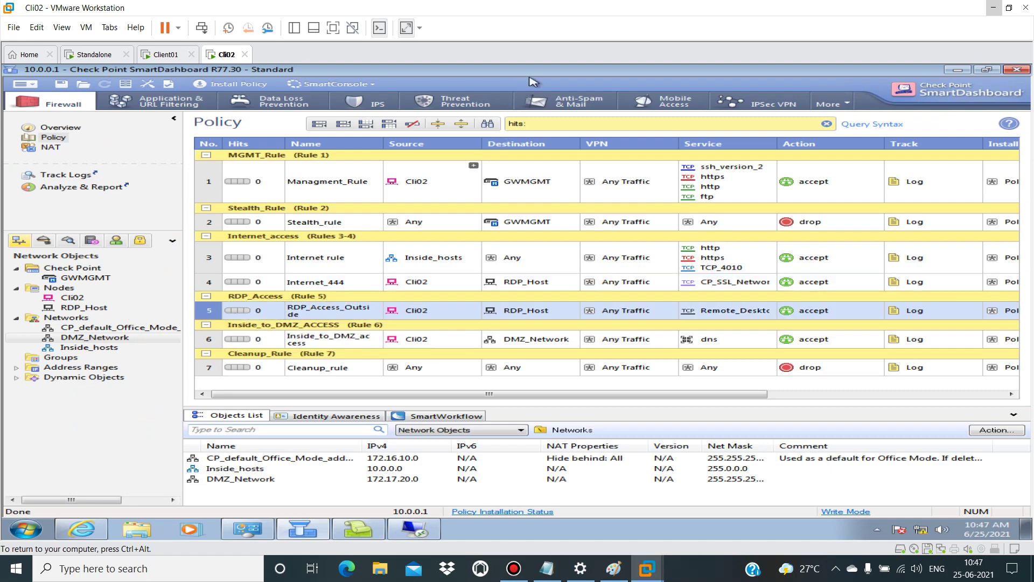
mouse_move(521, 222)
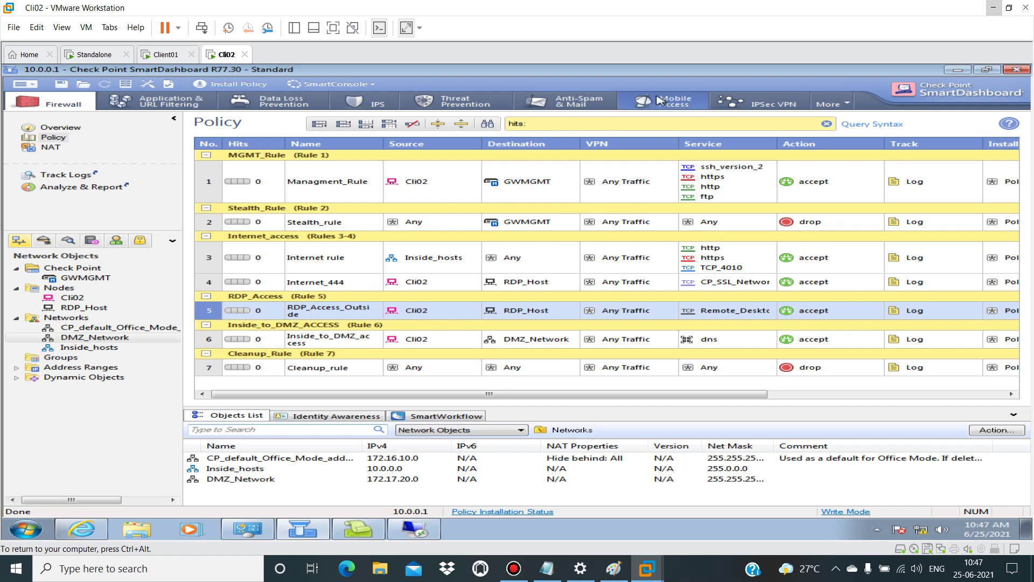
mouse_move(240, 316)
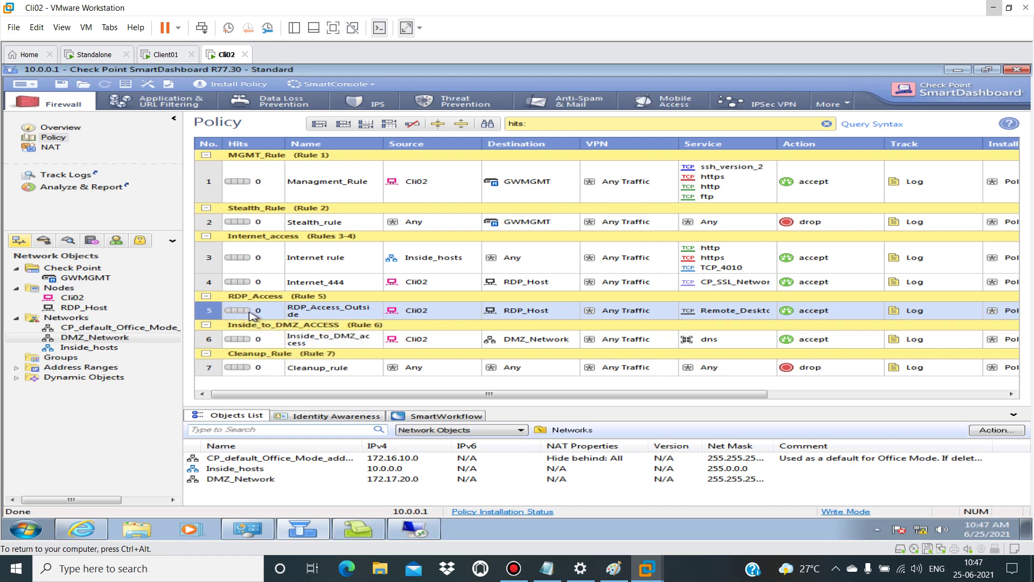
Step: Try a hits query from the hit count column, then clear it to list all seven rules
right_click(244, 145)
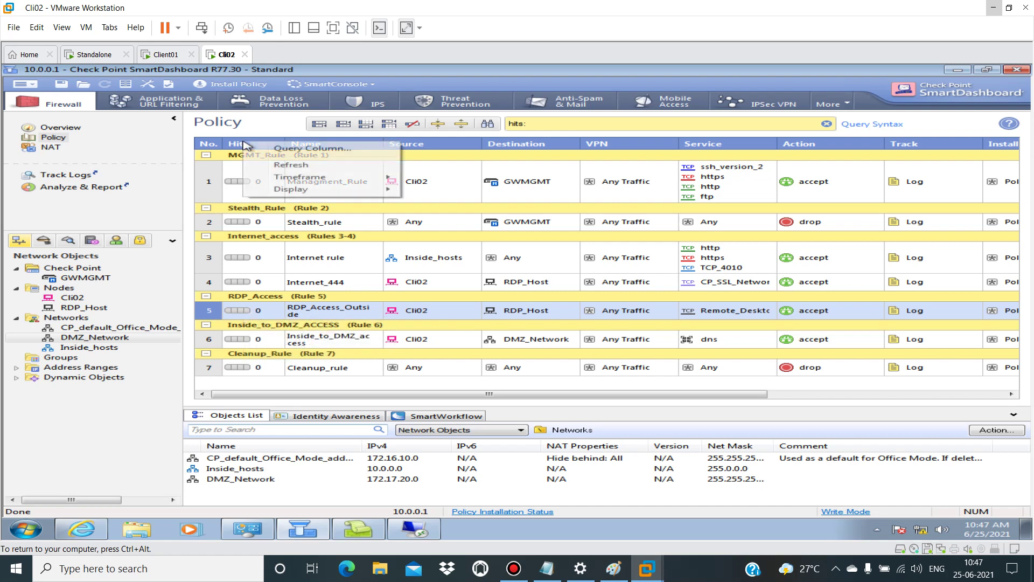
left_click(294, 149)
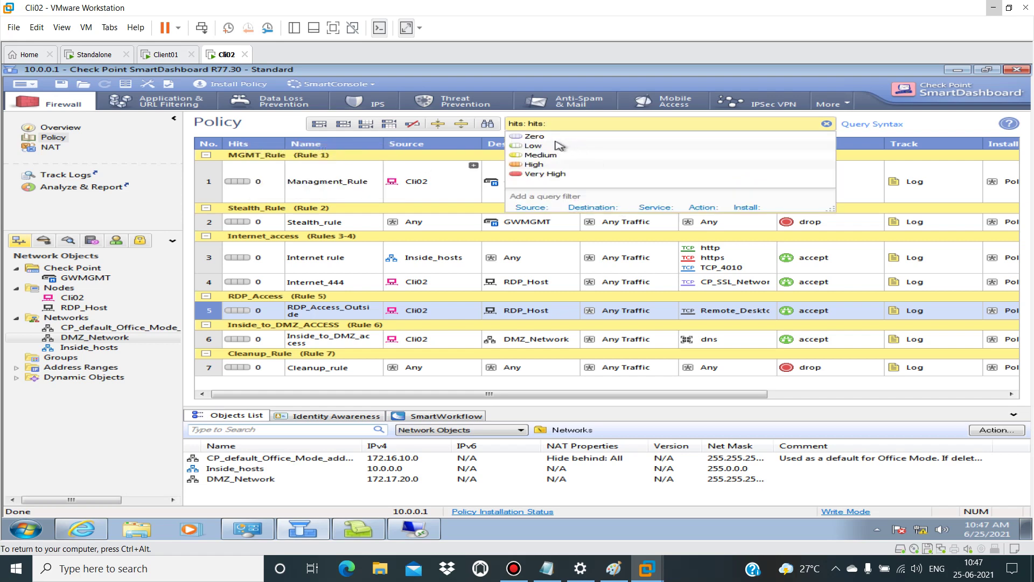
mouse_move(258, 226)
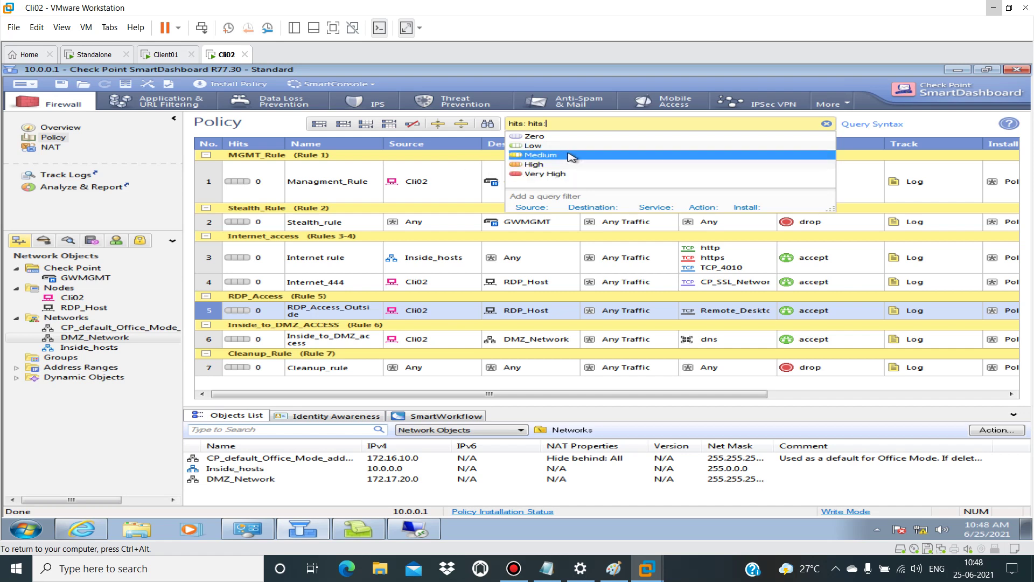
left_click(826, 125)
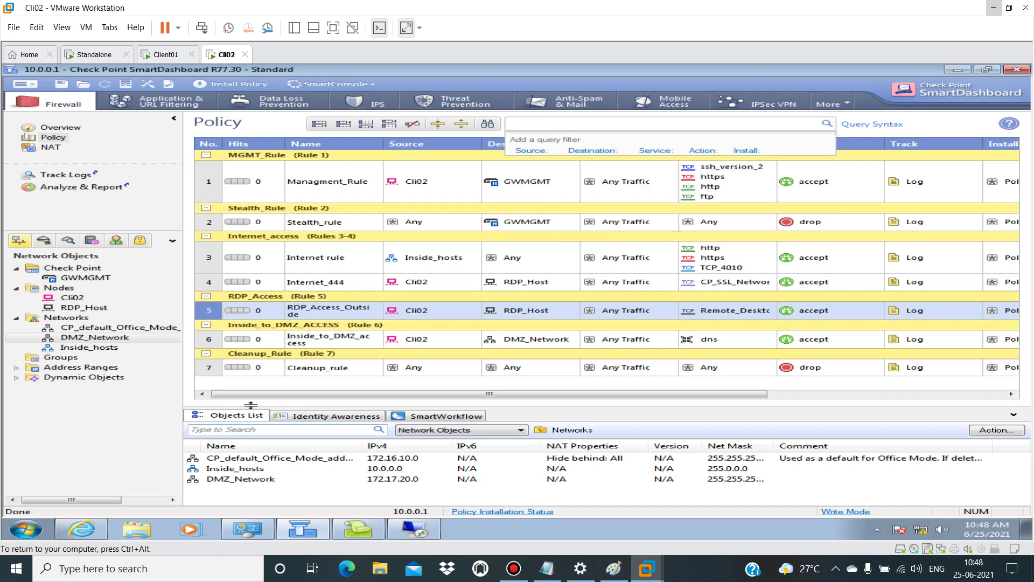
double_click(87, 337)
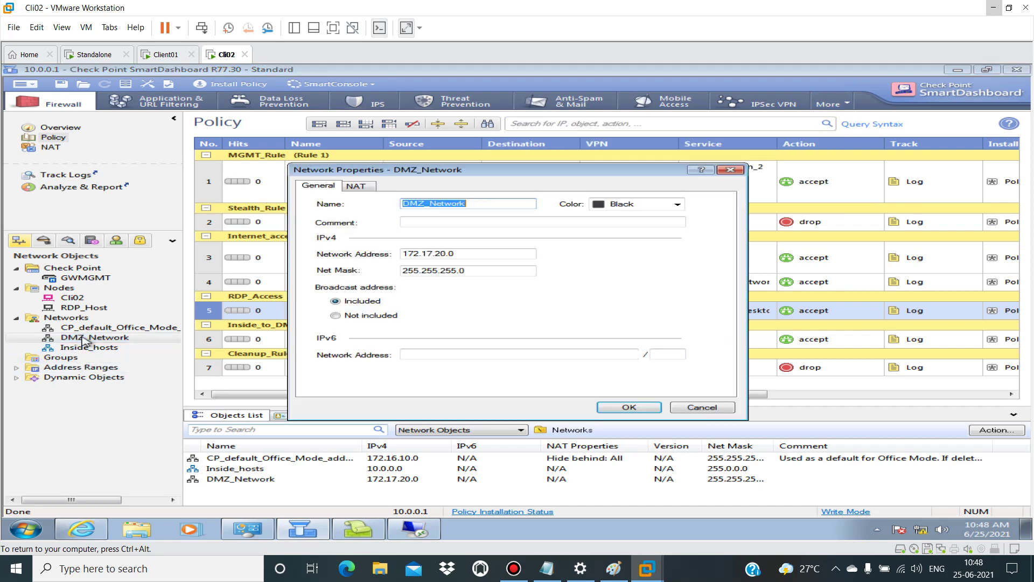
left_click(706, 409)
left_click(44, 139)
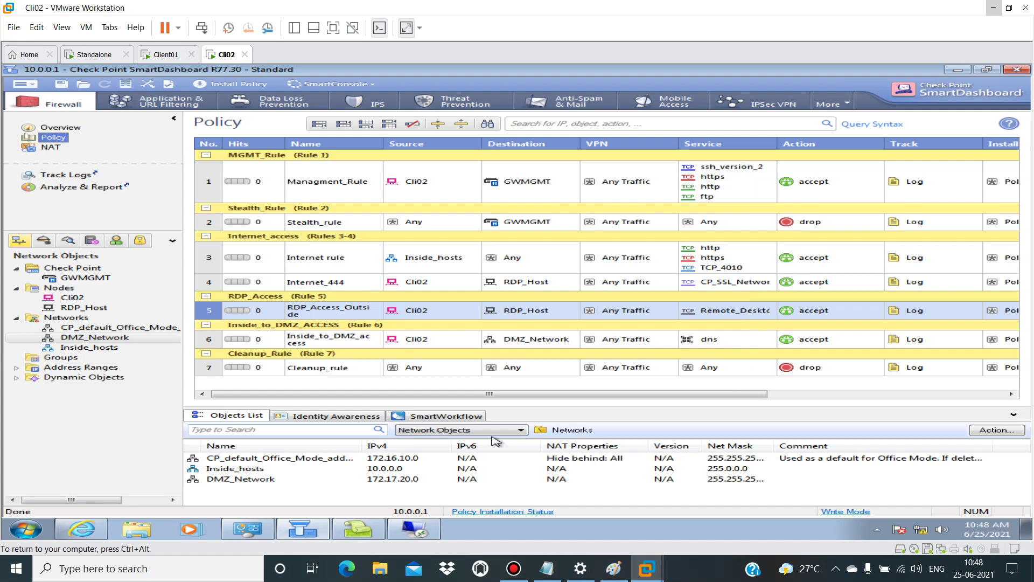
left_click(40, 528)
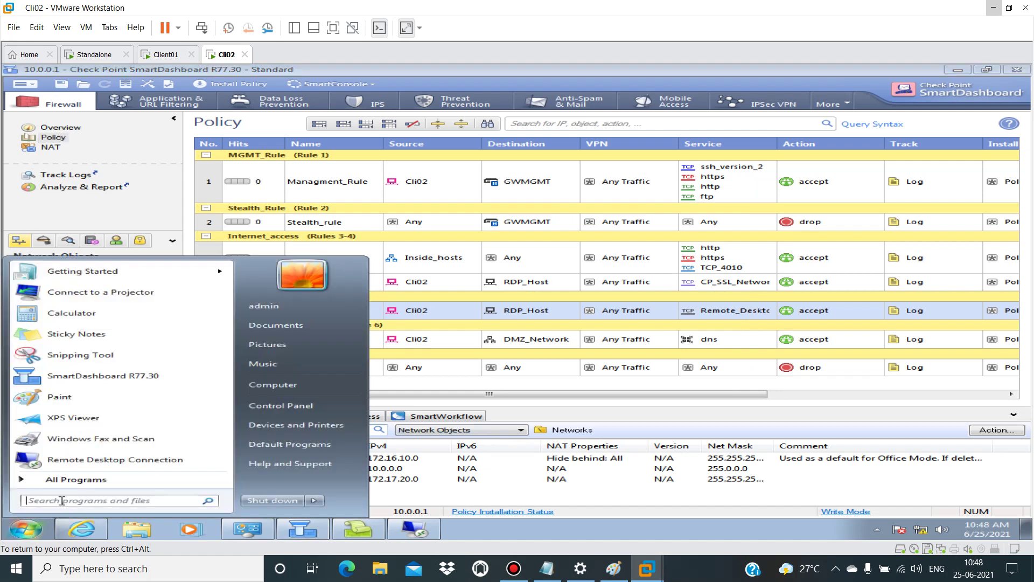
type("puu")
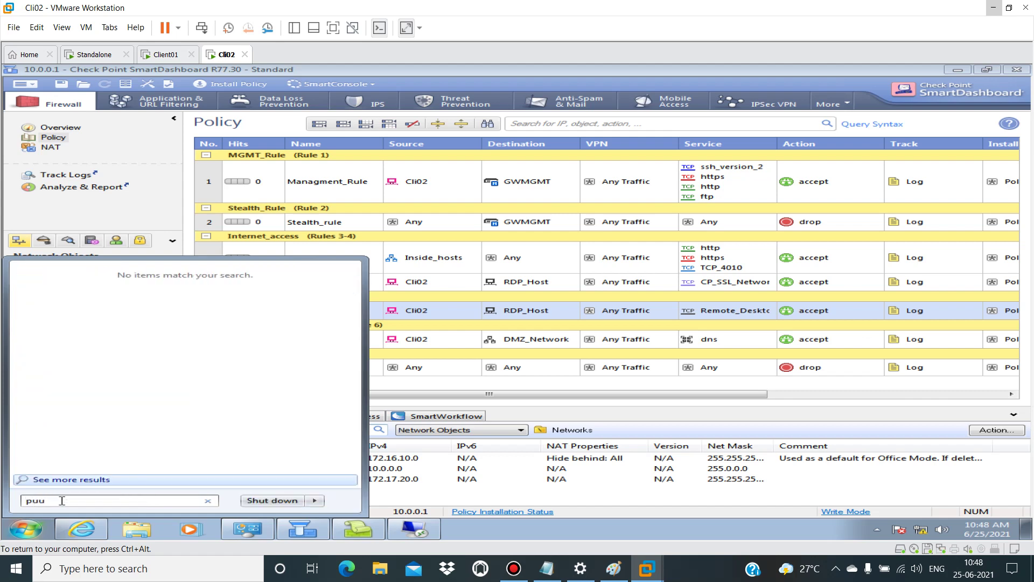
key("BackSpace")
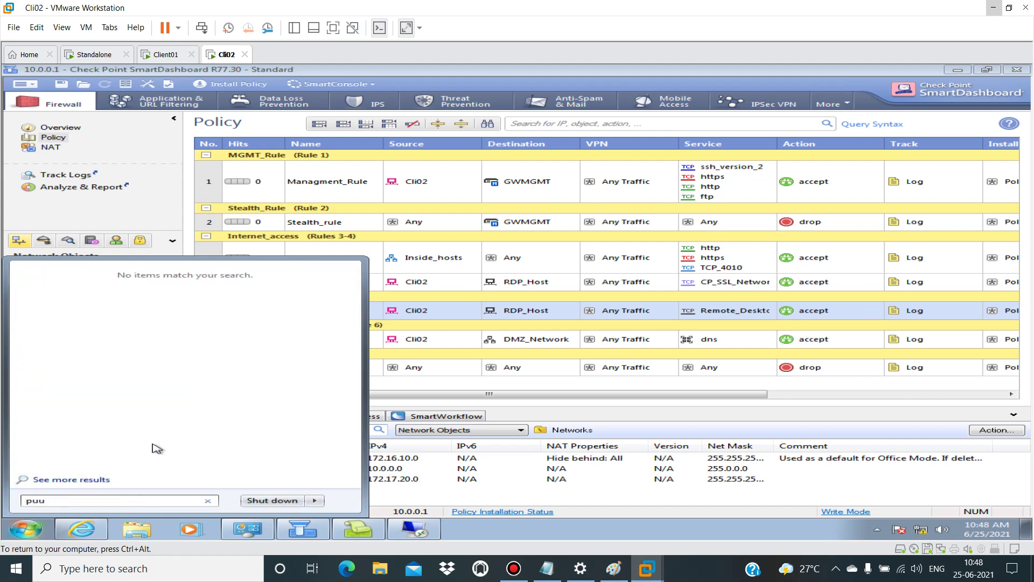
type("tty")
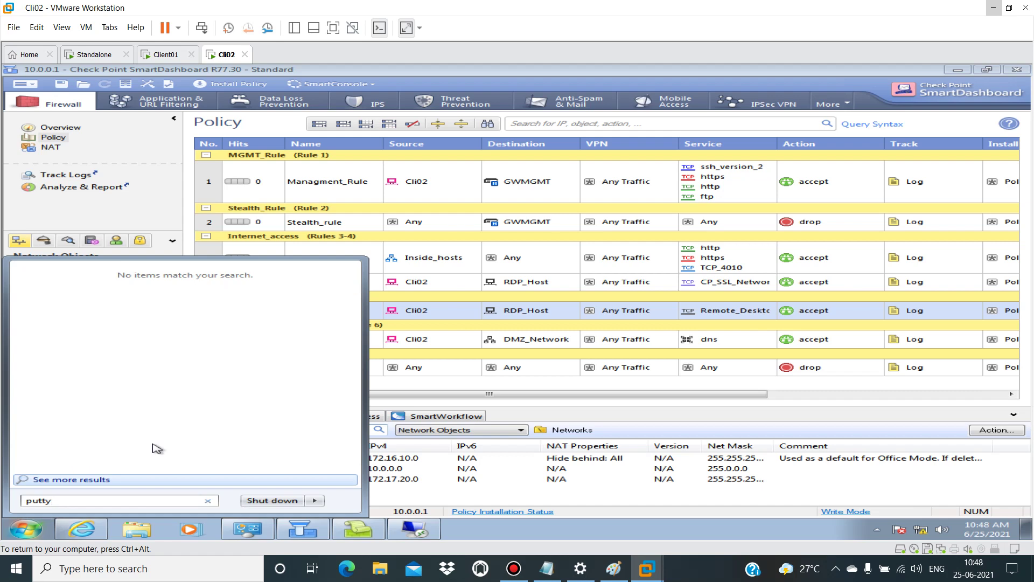
left_click(591, 420)
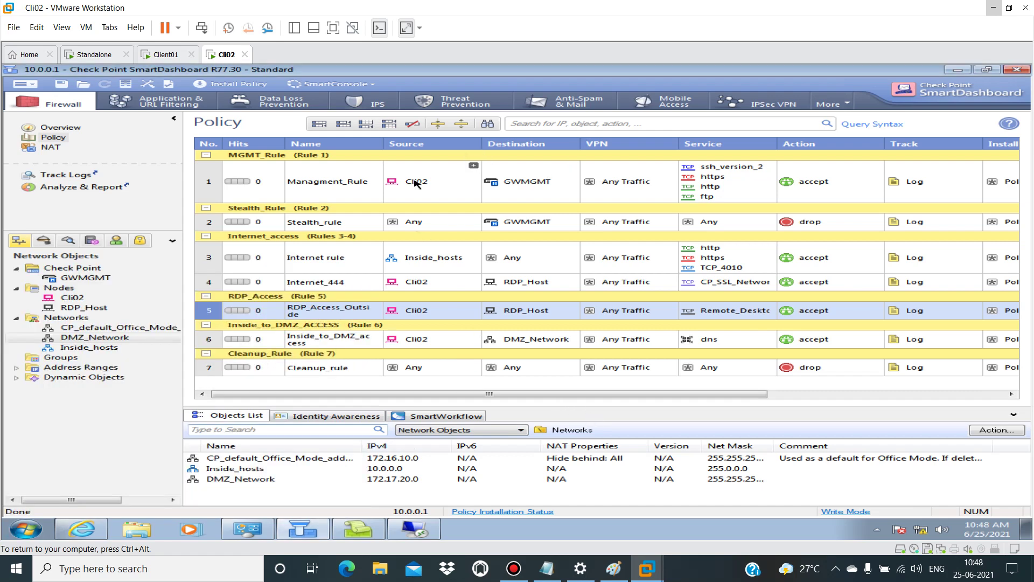
left_click_drag(457, 221, 433, 280)
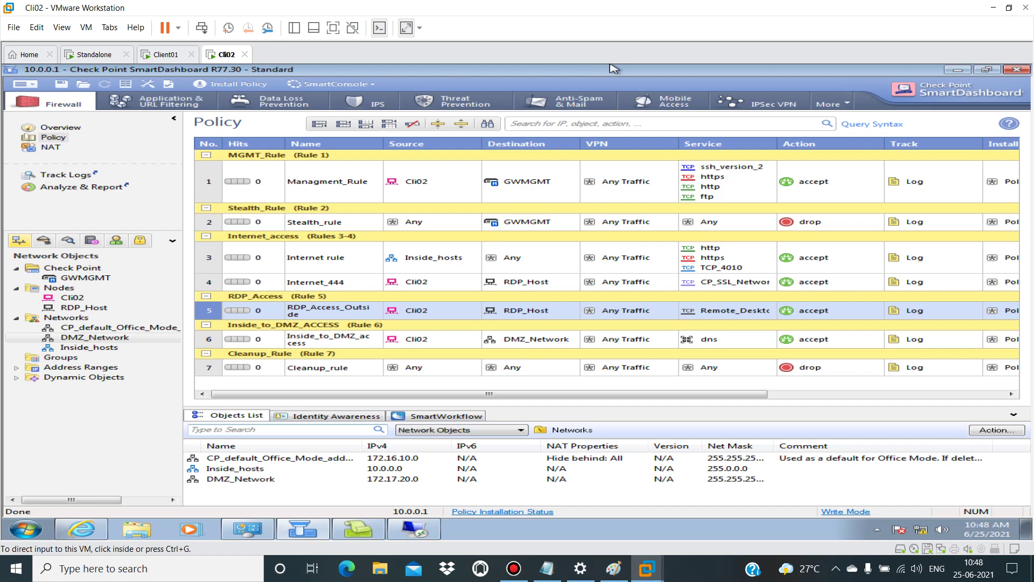
Step: Bring up the Client01 VM showing the PuTTY 0.75 (64-bit) Setup Wizard welcome page
key("F9")
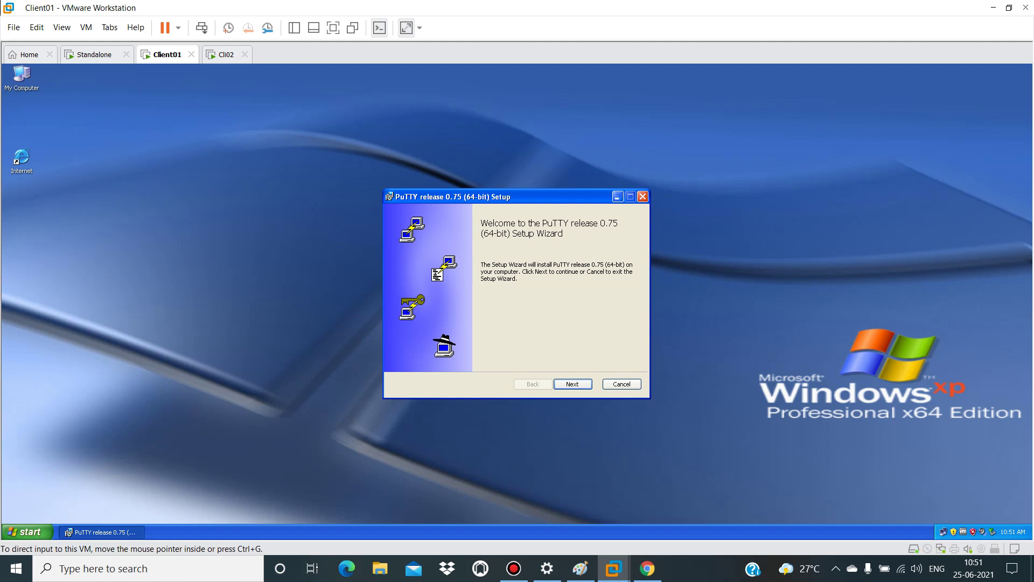
mouse_move(598, 8)
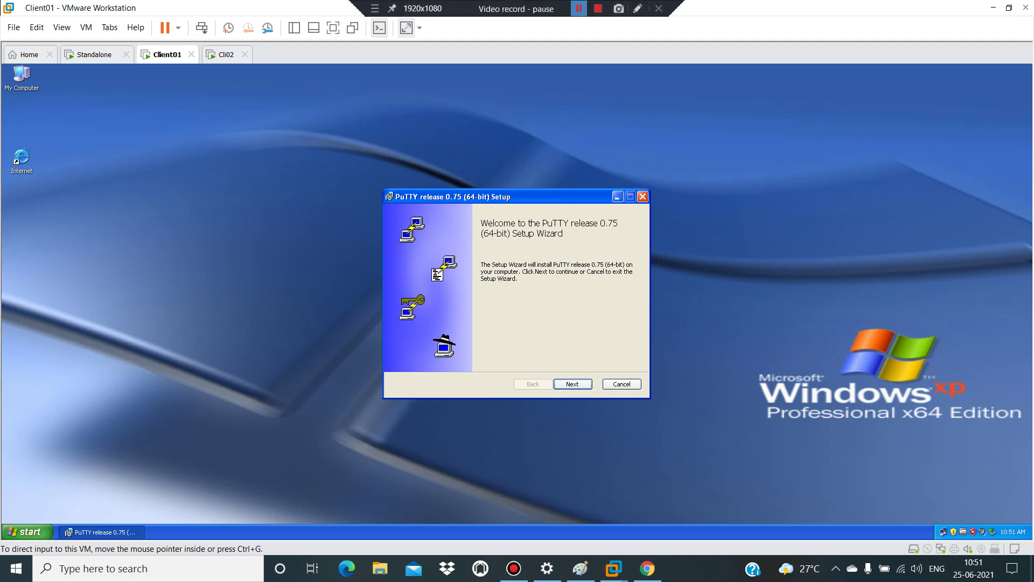
Step: Finish the PuTTY install, keep the USB drive on the host, dismiss the devices hint, and minimize VMware
left_click(579, 8)
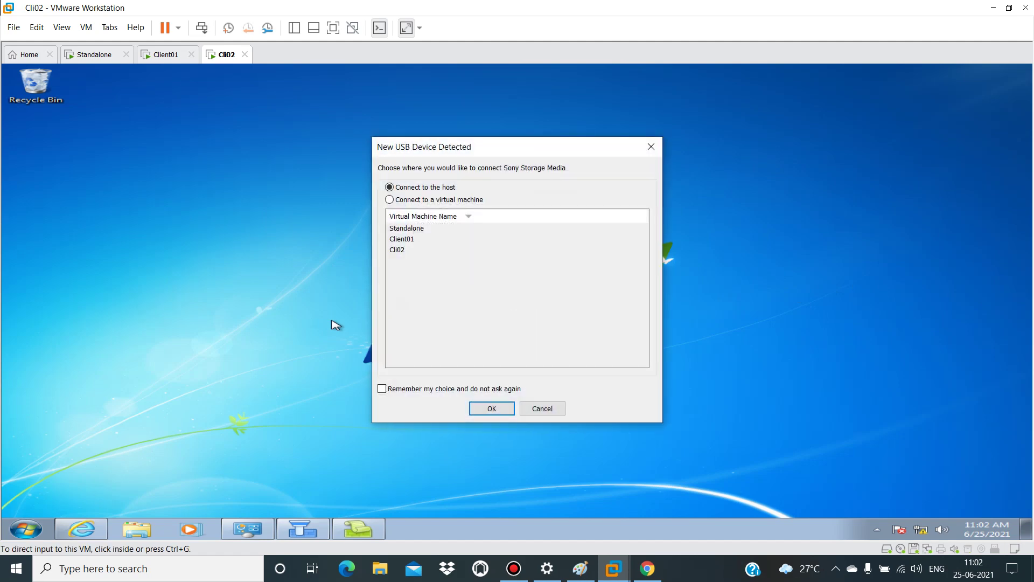
key("Return")
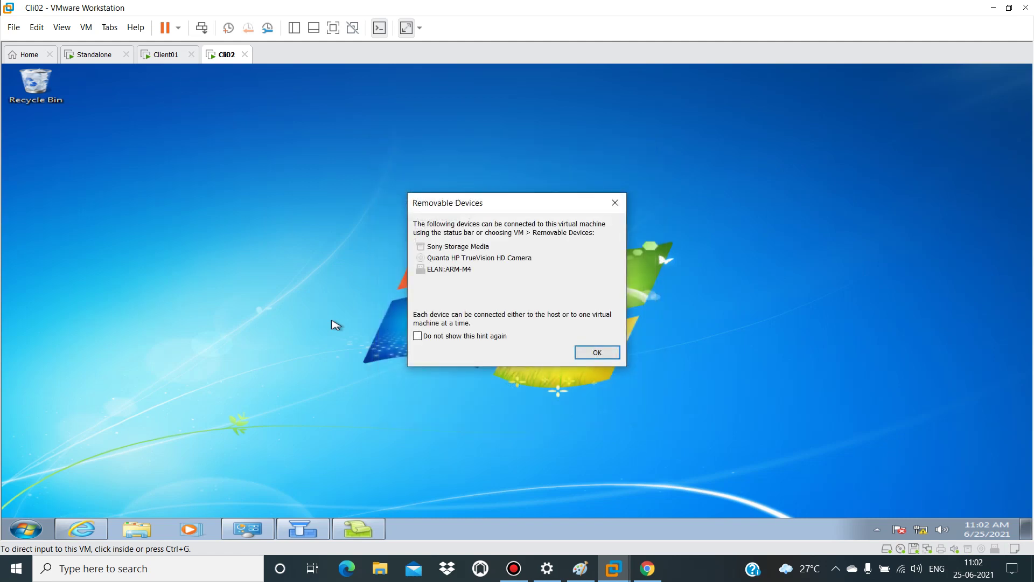
key("Return")
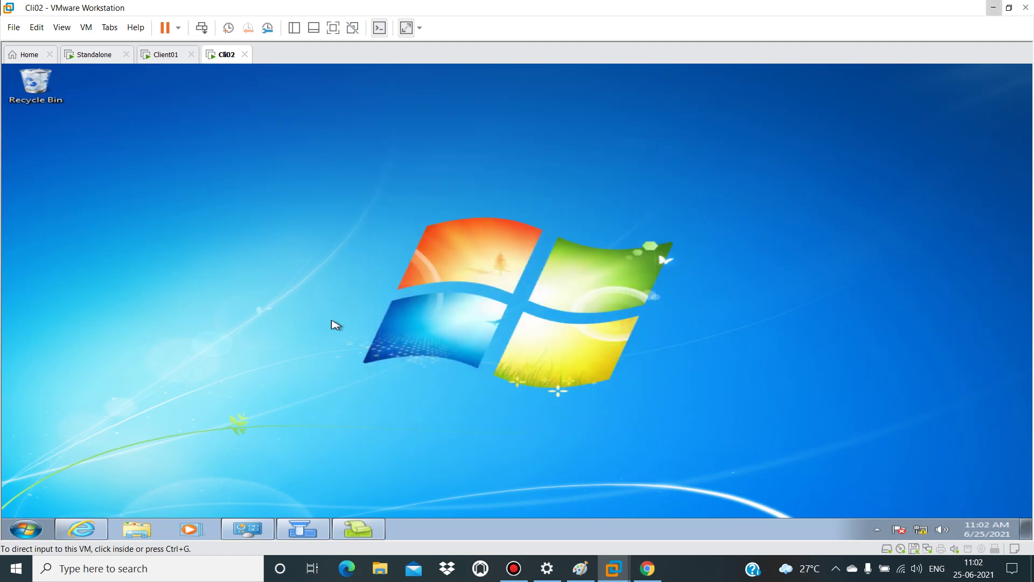
left_click(993, 8)
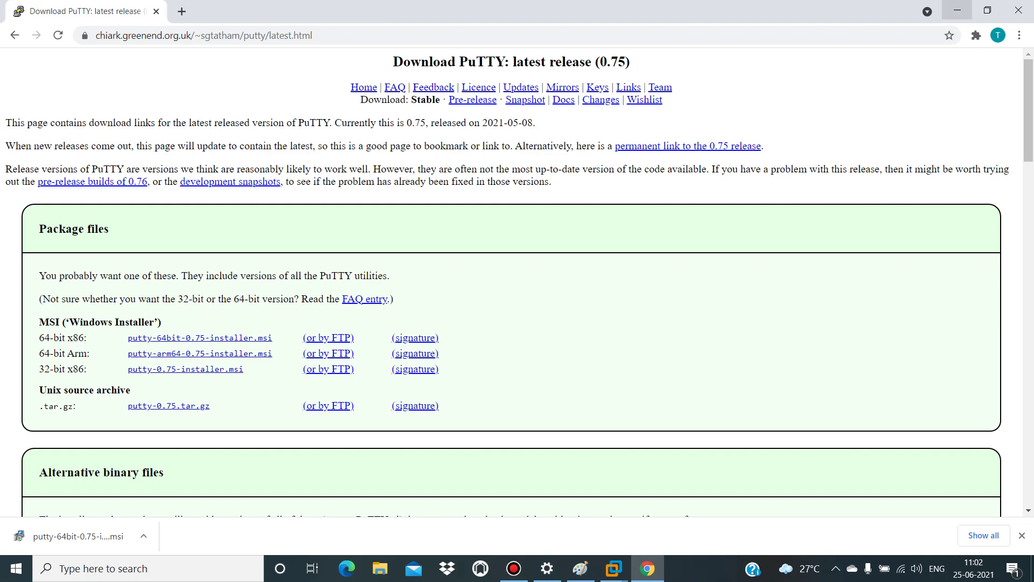
Step: Return Chrome to the PuTTY 0.75 download page and open the downloaded installer's options menu
left_click(956, 10)
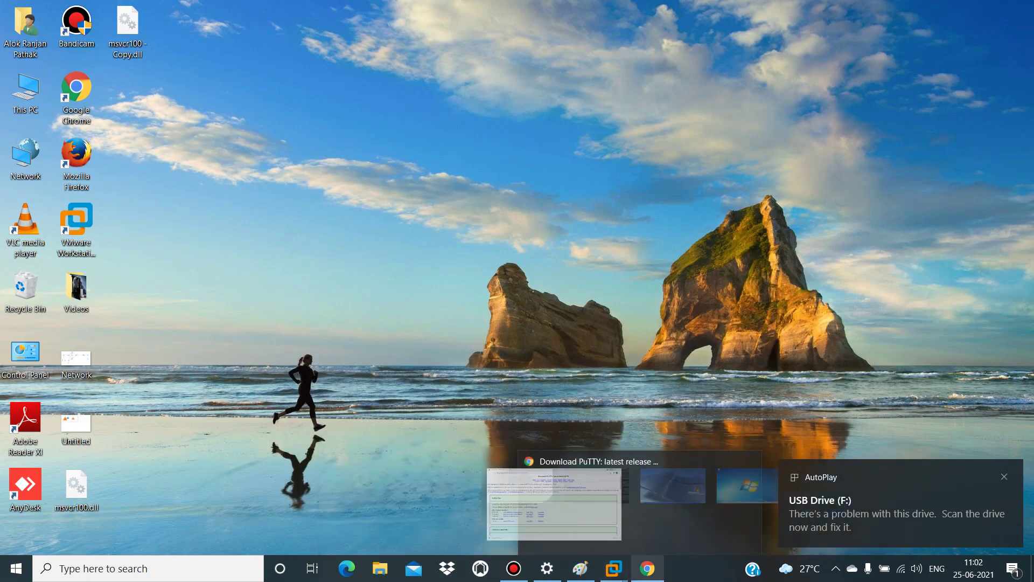
left_click(647, 568)
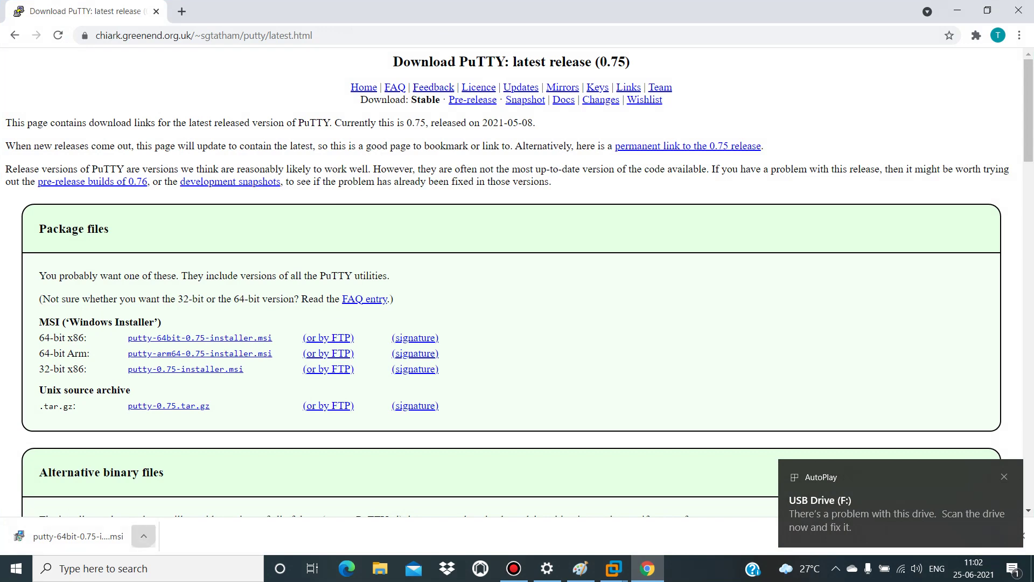
left_click(143, 536)
Step: Show the putty-64bit-0.75-installer in the Downloads folder and select it
left_click(182, 490)
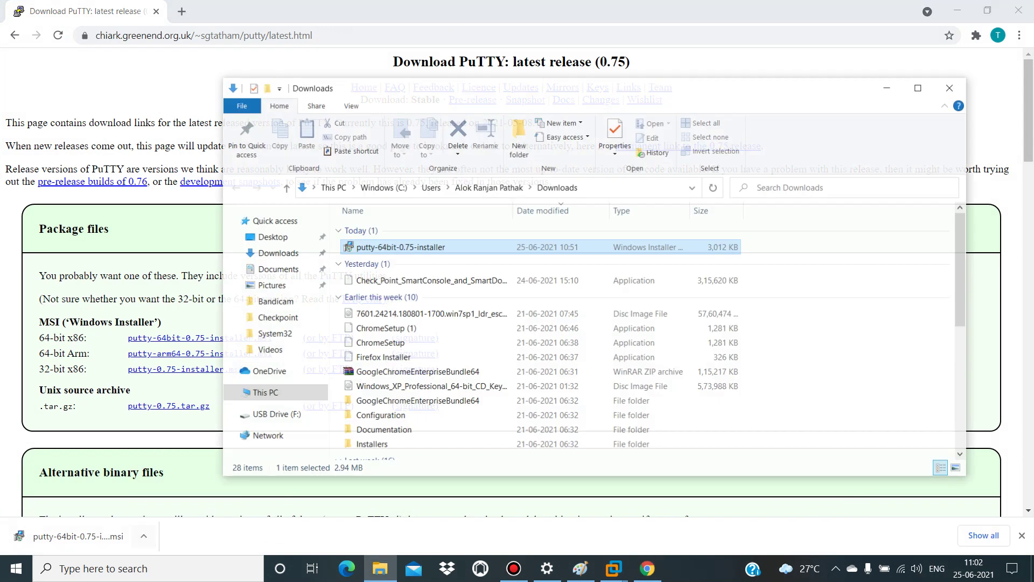
left_click(431, 280)
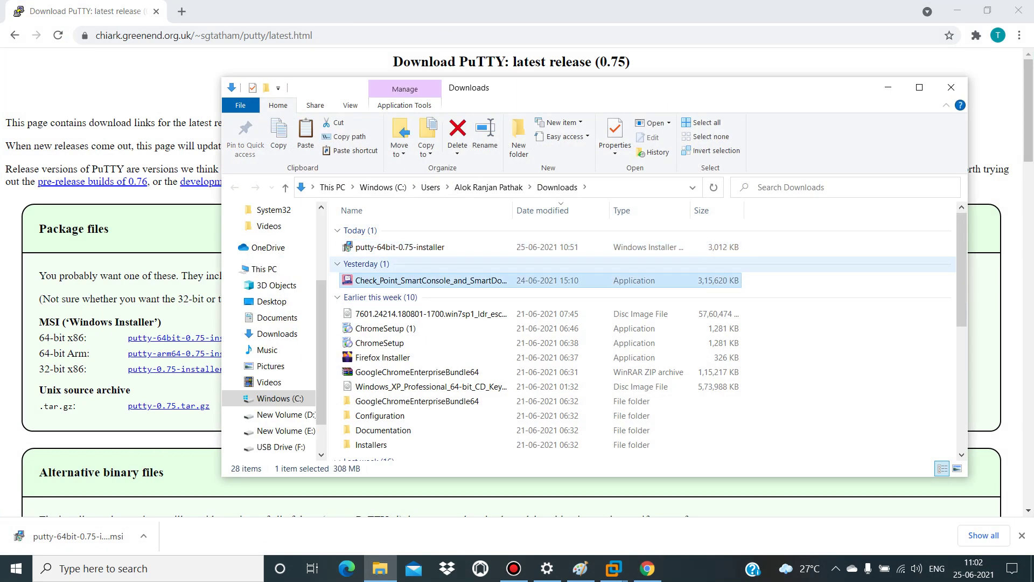
left_click(400, 247)
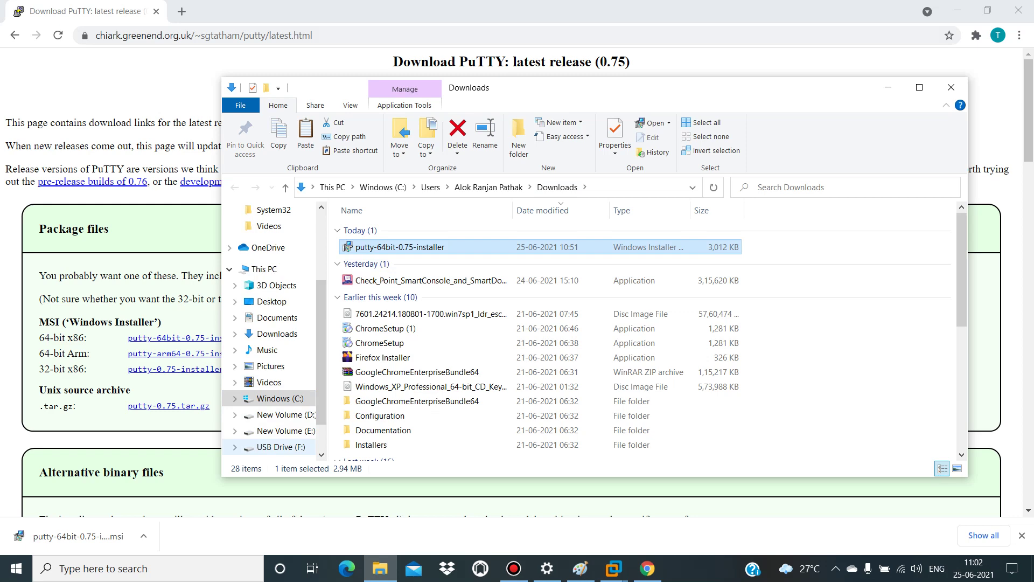
Step: Browse USB Drive (F:), then close File Explorer and minimize Chrome
left_click(281, 446)
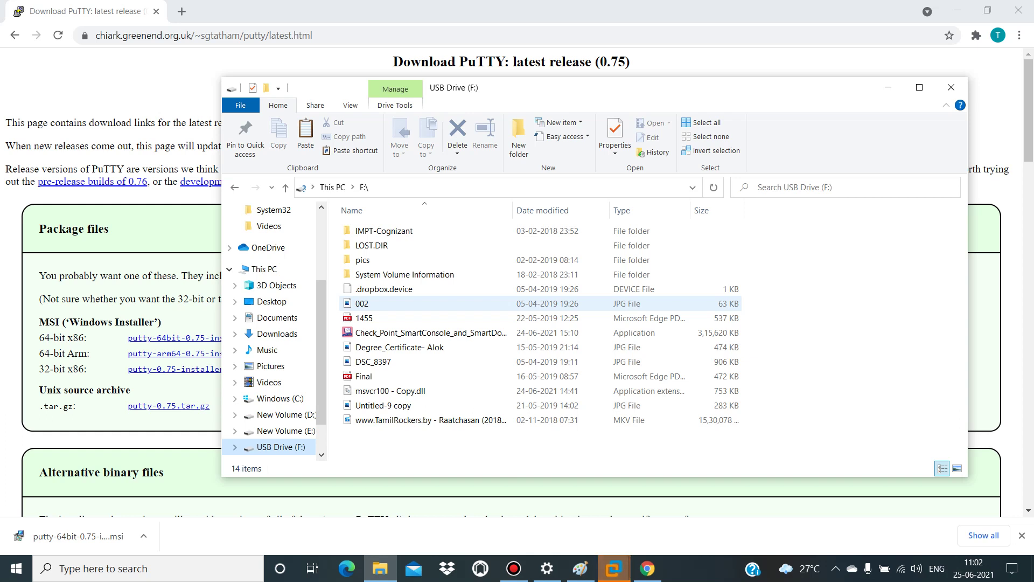
key("alt+Tab")
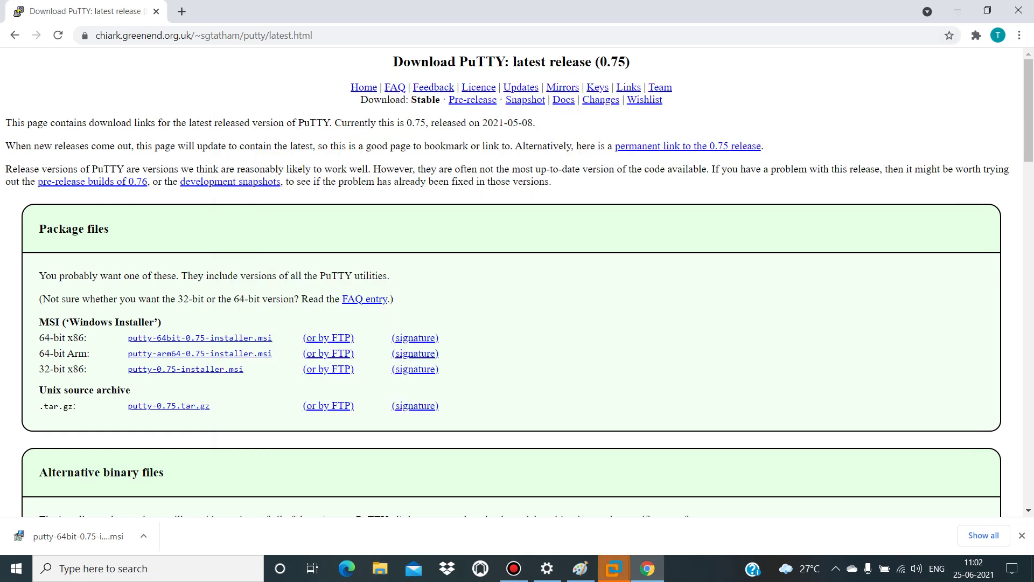
left_click(957, 10)
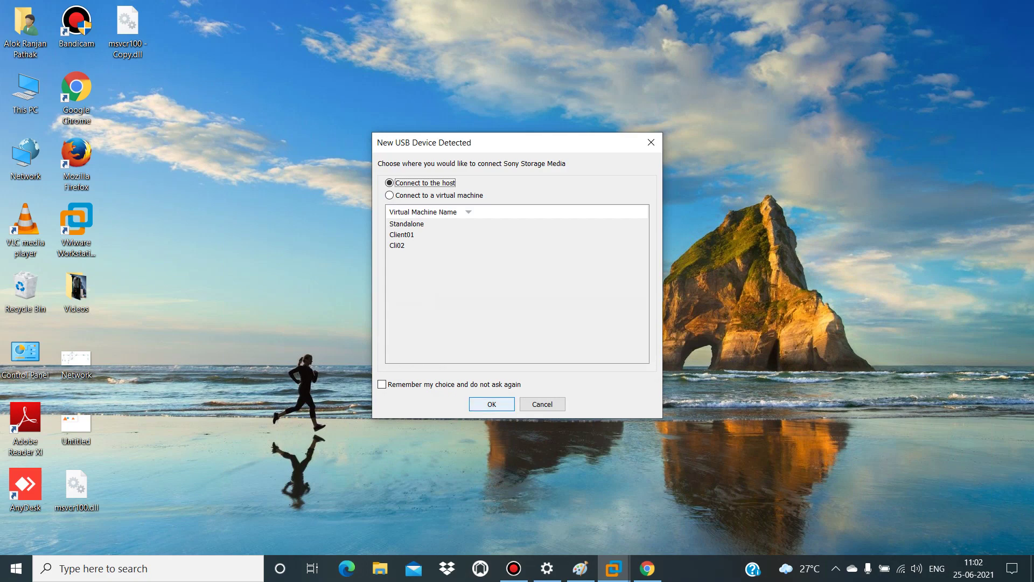
Step: Keep the USB drive on the host and paste the putty-64bit-0.75-installer onto USB Drive (F:)
key("Return")
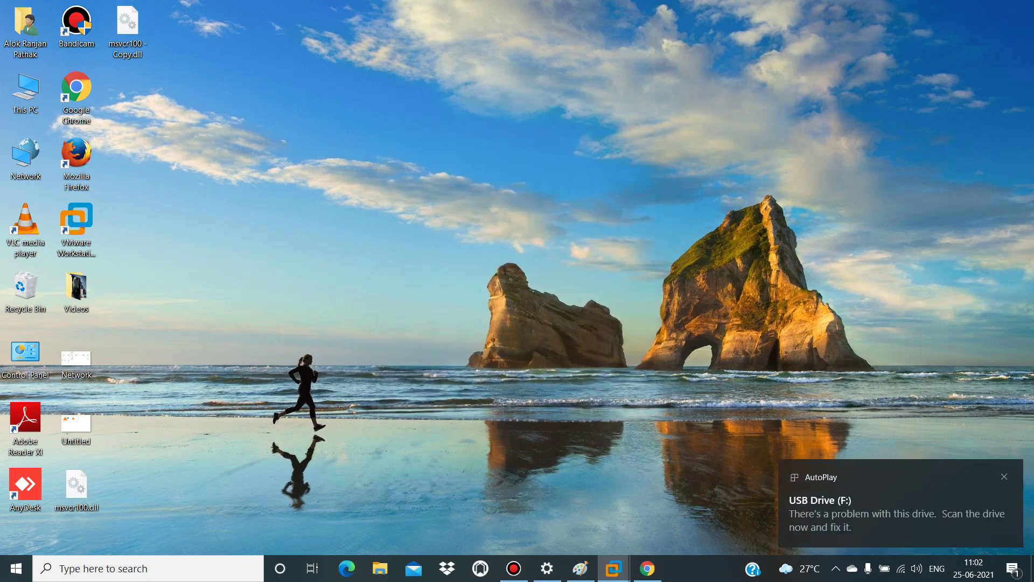
left_click(379, 568)
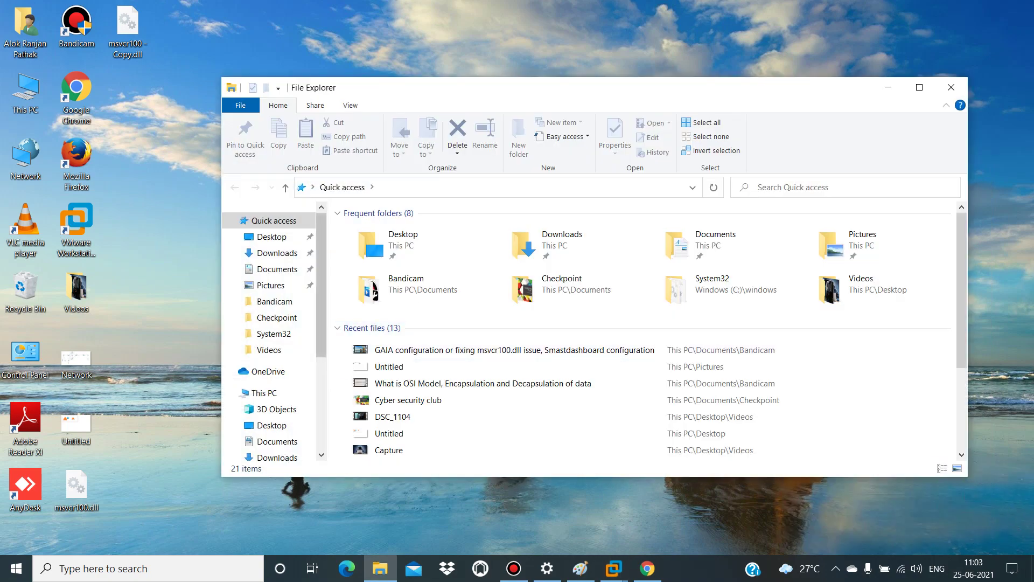
scroll(269, 334, "down", 4)
left_click(280, 393)
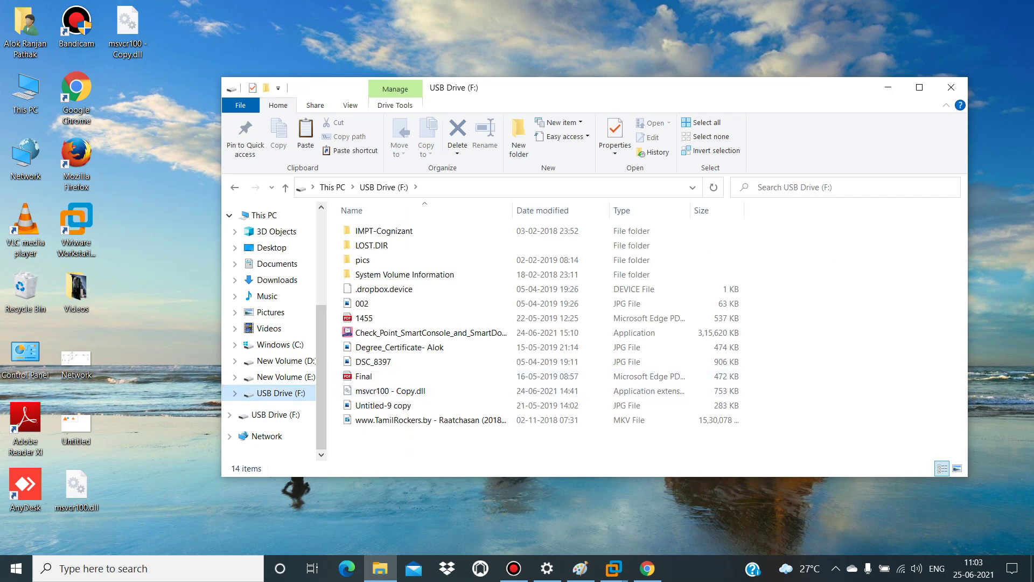
right_click(788, 308)
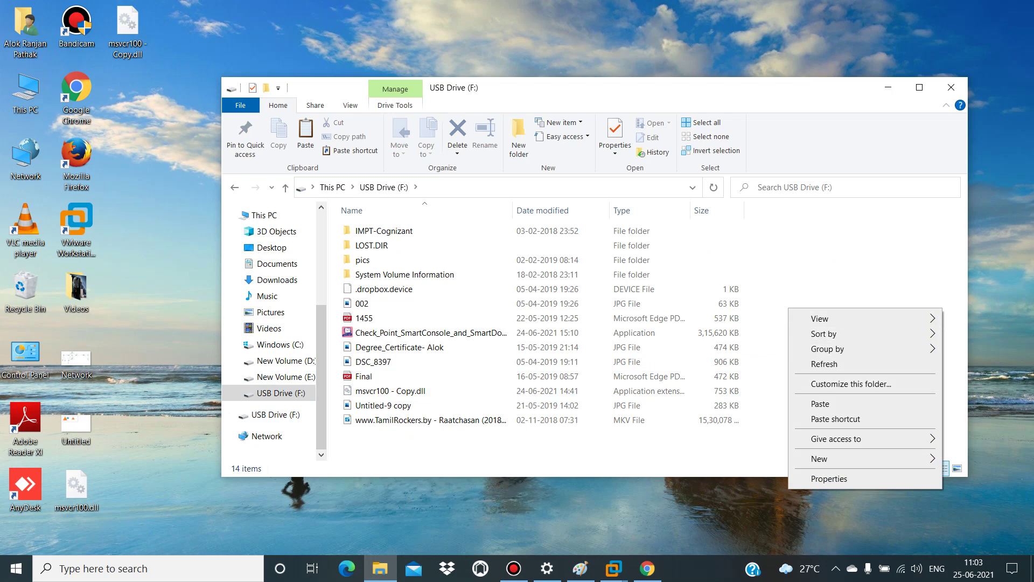
left_click(820, 404)
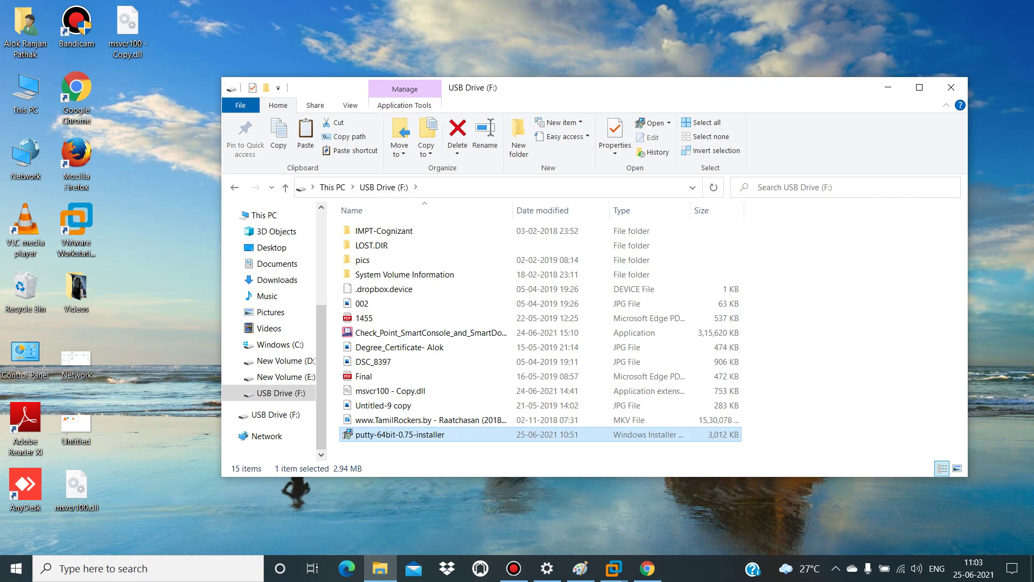
left_click(951, 87)
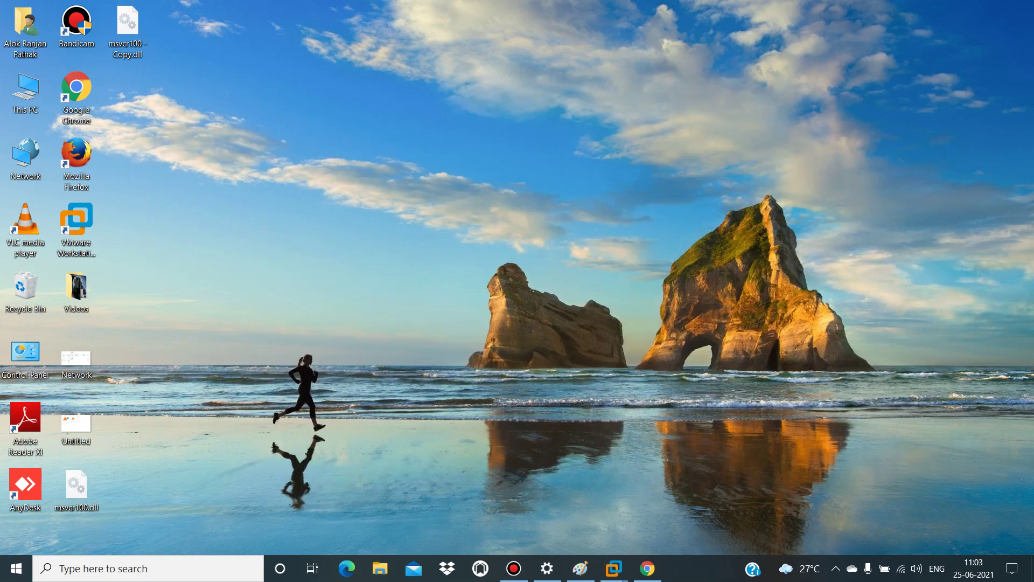
Step: Bring the Cli02 virtual machine forward and open a file browser in the guest
mouse_move(613, 568)
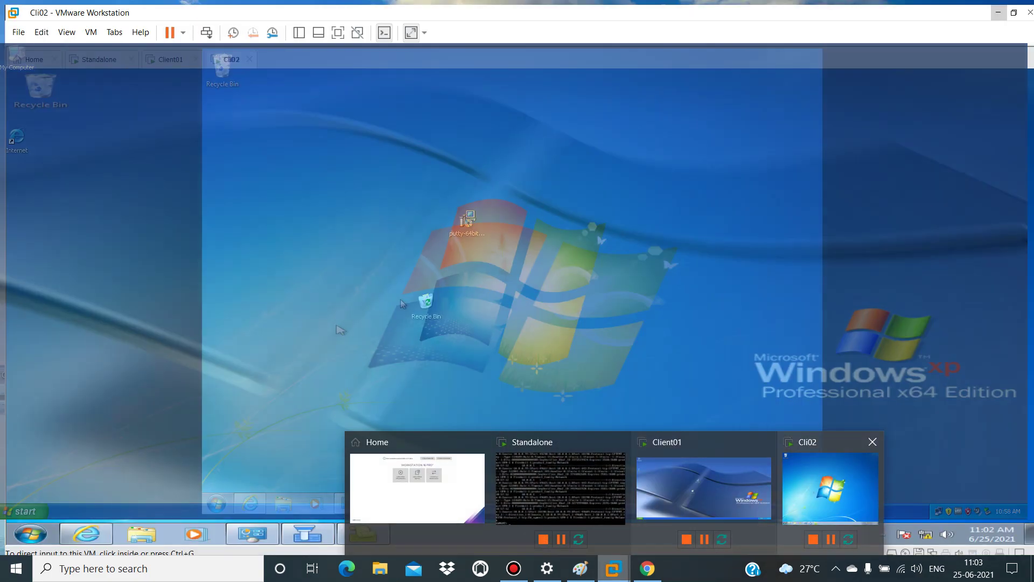
left_click(830, 488)
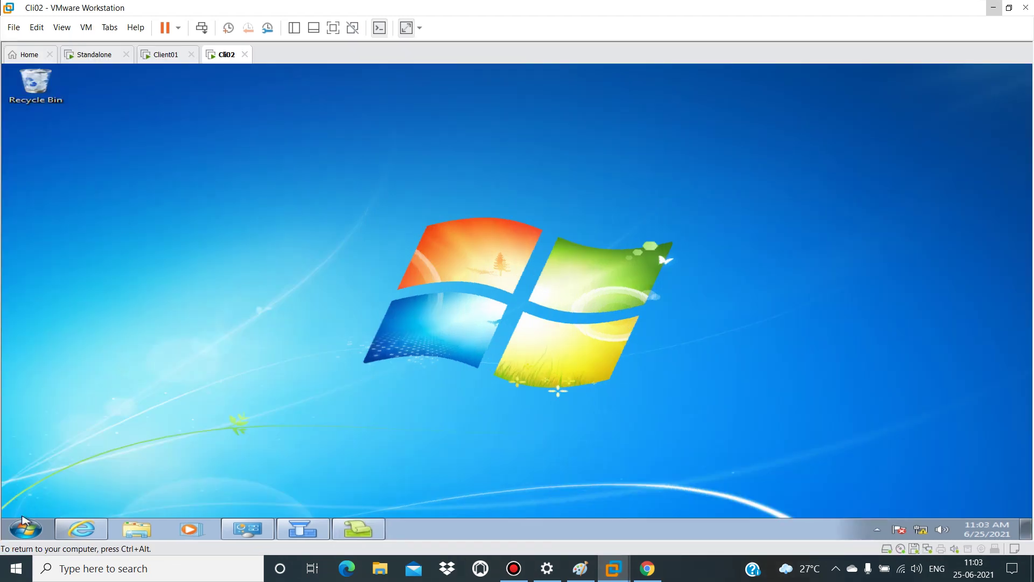
left_click(131, 527)
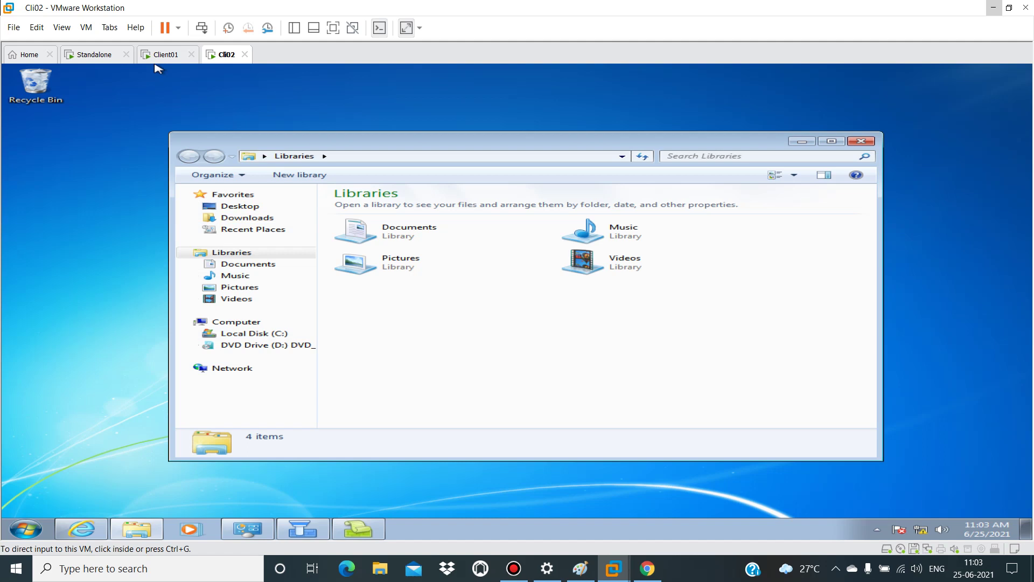
Step: Connect the Sony Storage Media USB device to the VM through Removable Devices, unplugging it from the host
left_click(109, 27)
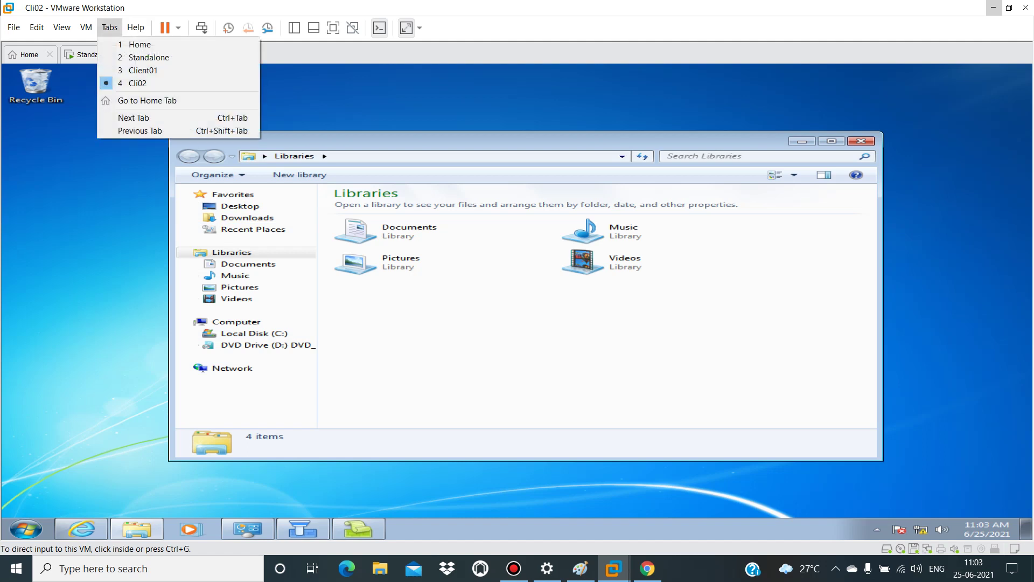
mouse_move(86, 26)
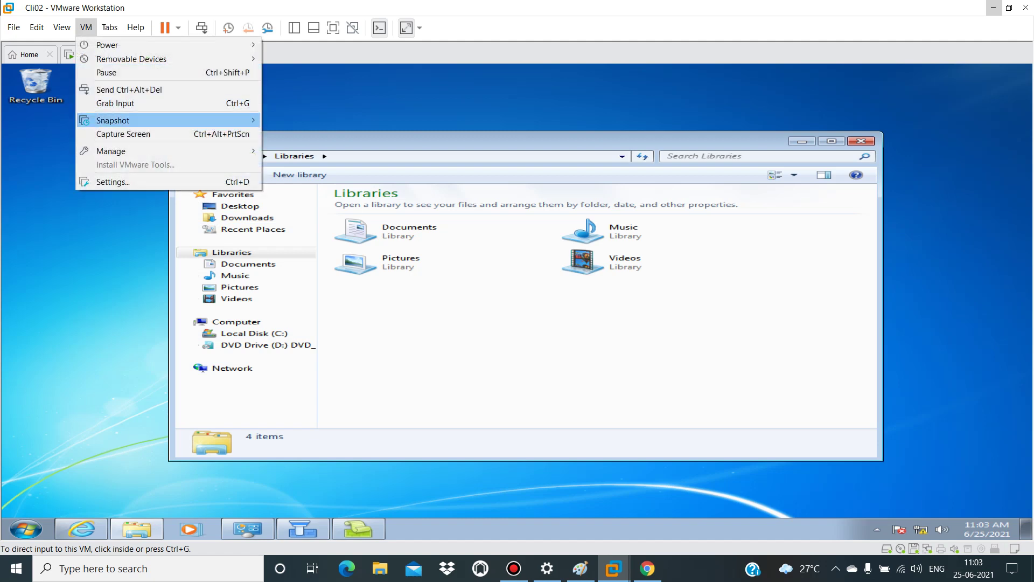
mouse_move(118, 150)
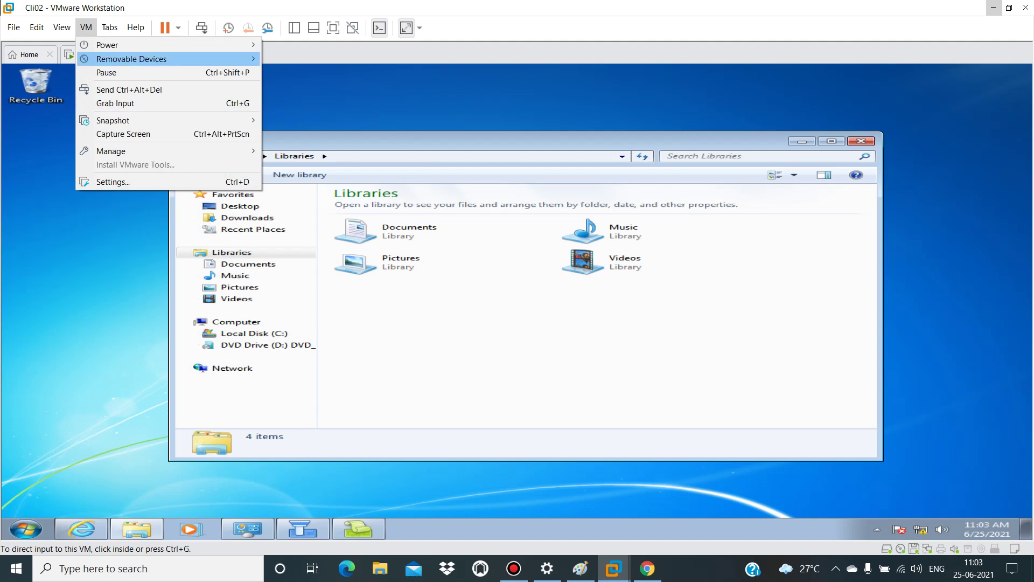
mouse_move(161, 59)
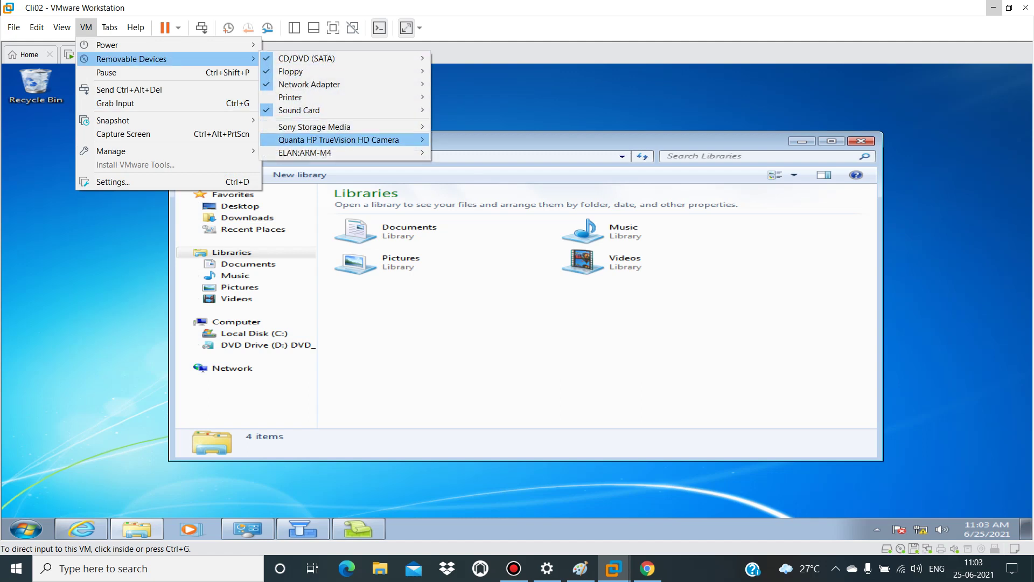
mouse_move(344, 152)
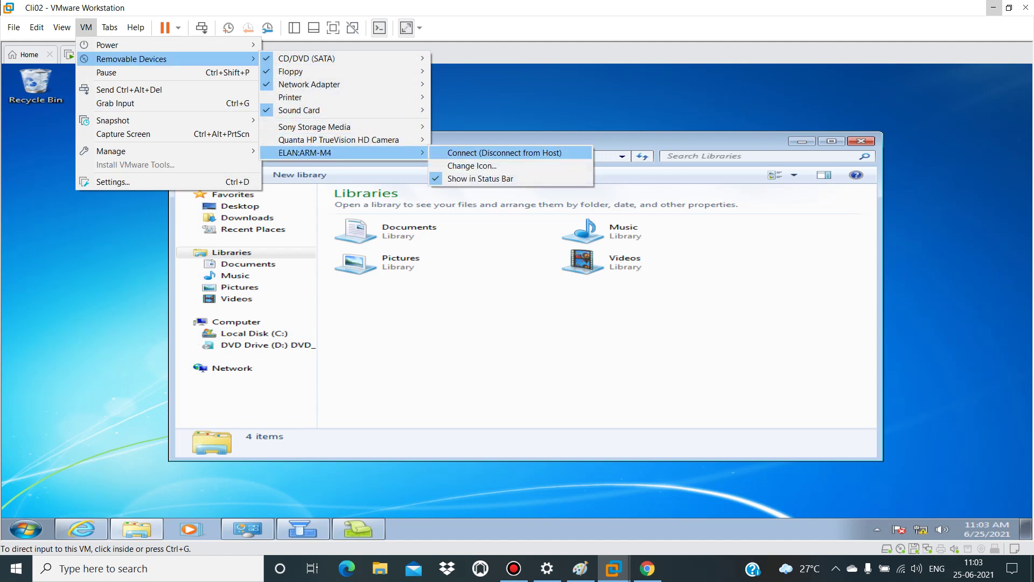
left_click(461, 154)
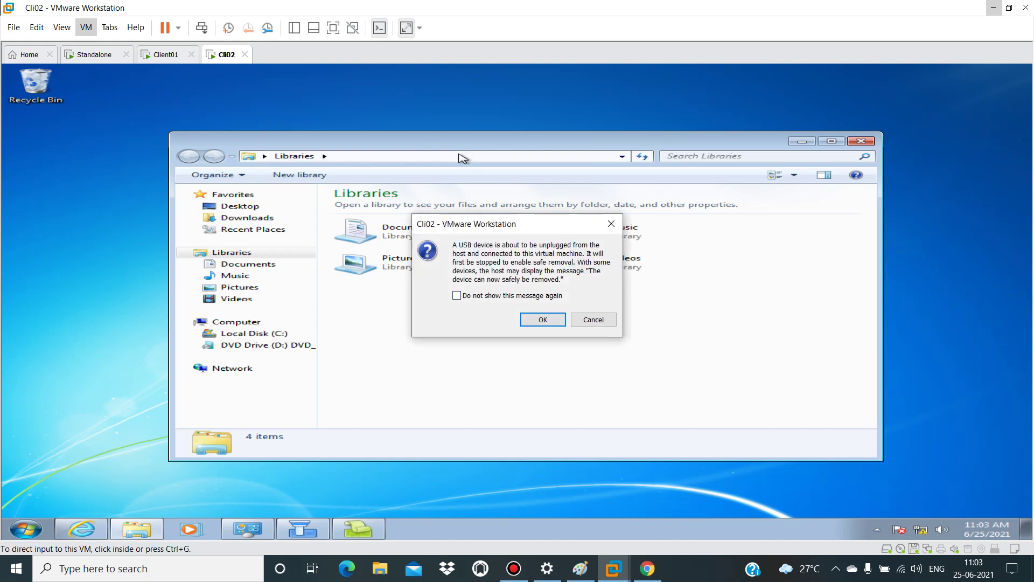
key("Return")
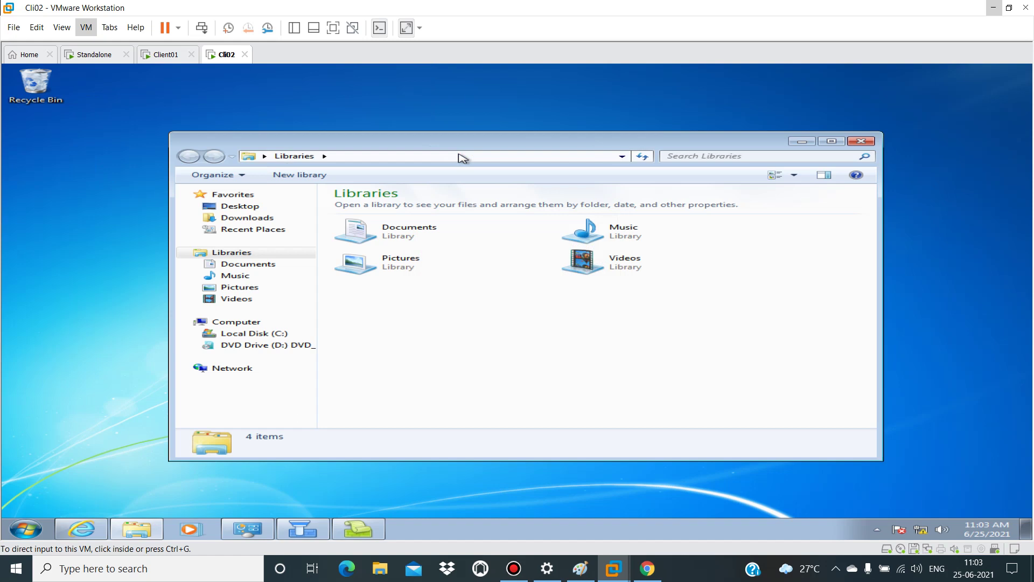
Step: Attach the drive to Cli02 and dismiss the scan-and-fix prompt
left_click(540, 327)
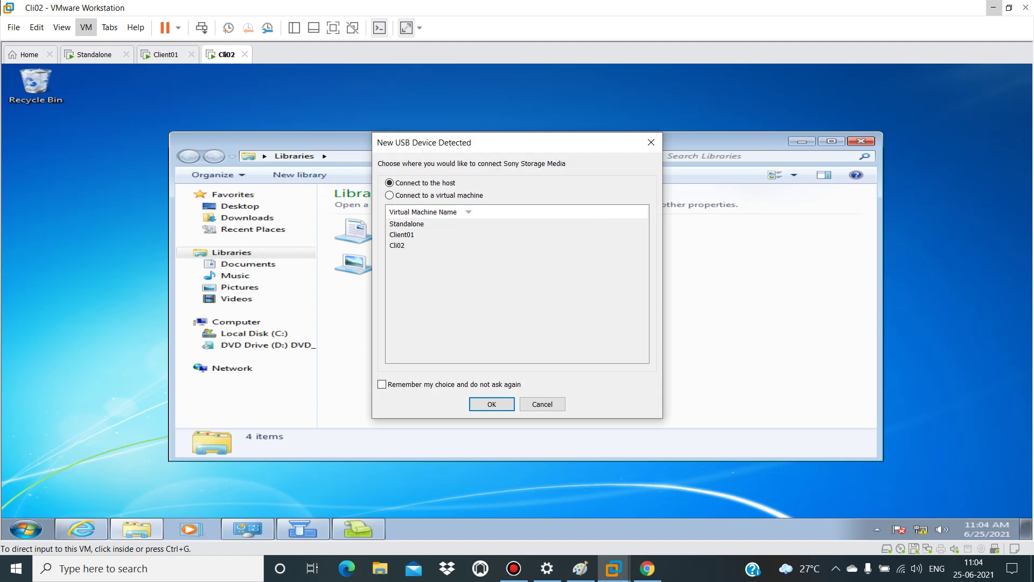
left_click(390, 195)
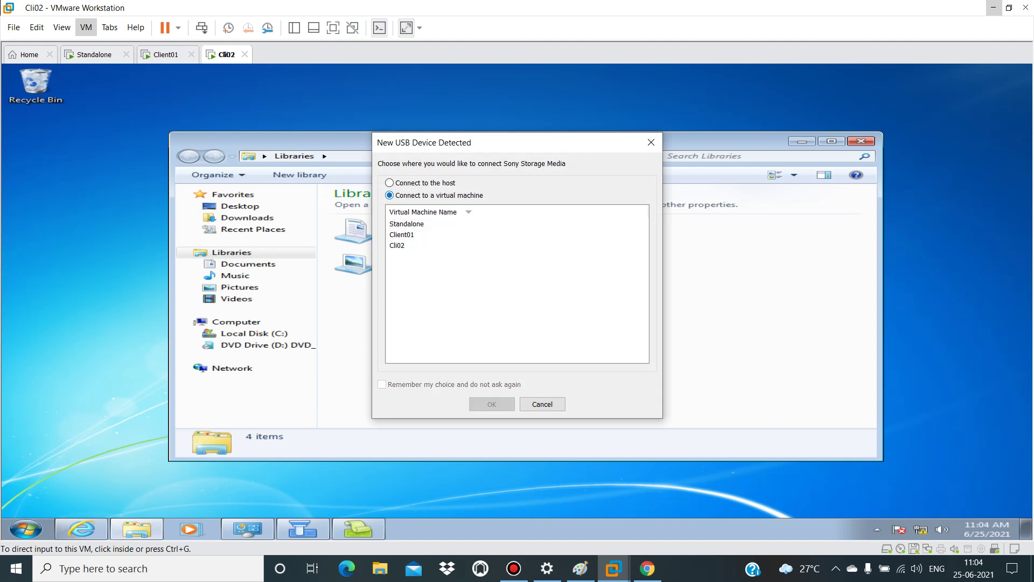
left_click(396, 245)
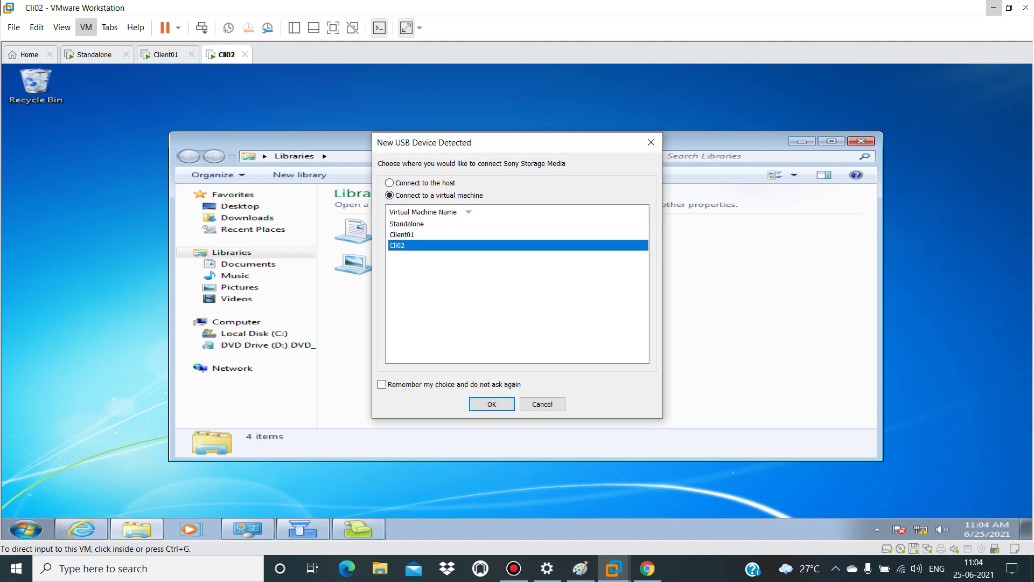
left_click(492, 404)
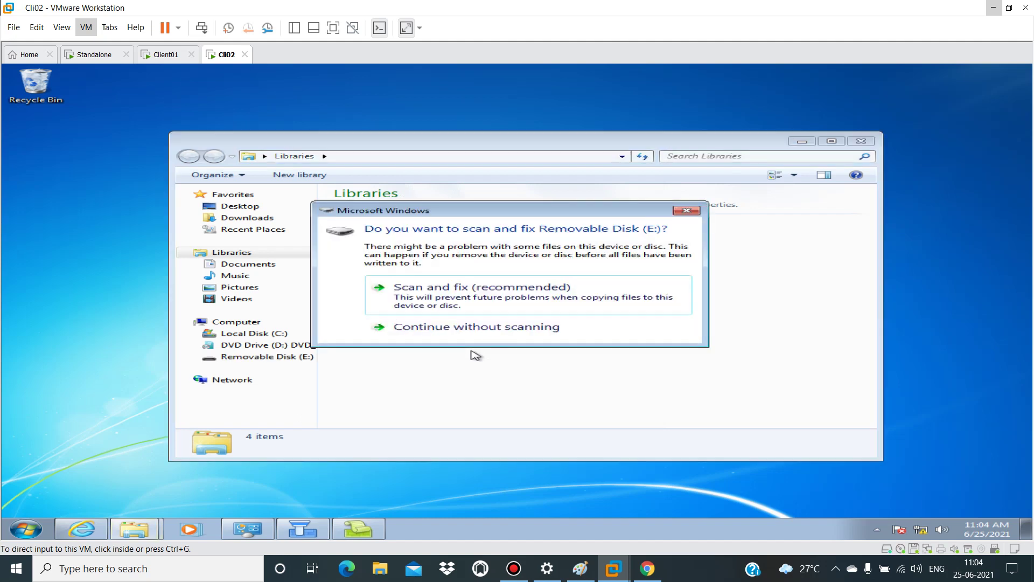
left_click(687, 210)
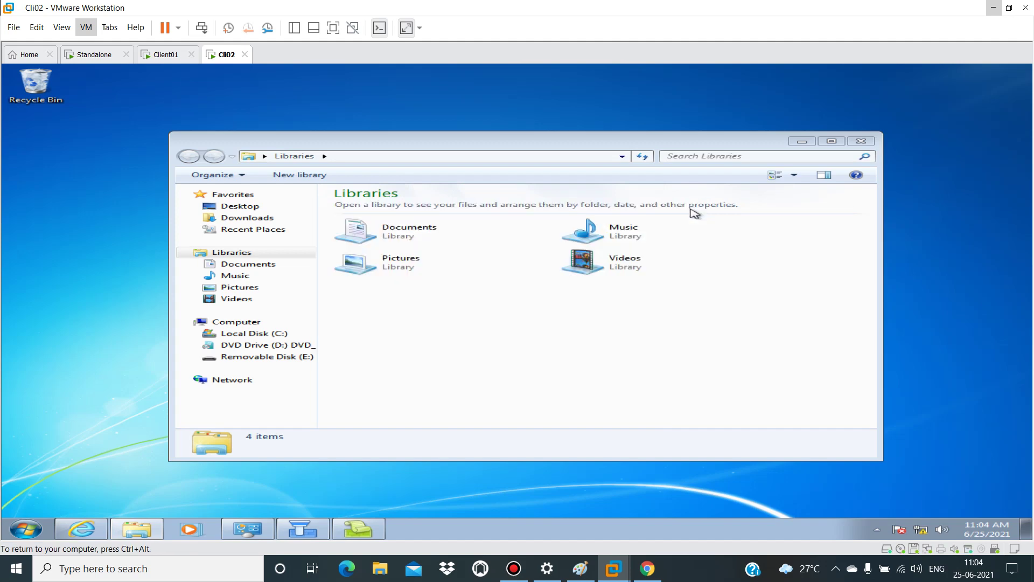
Step: Open Removable Disk (E:) and copy the putty-64bit-0.75-installer file
left_click(295, 357)
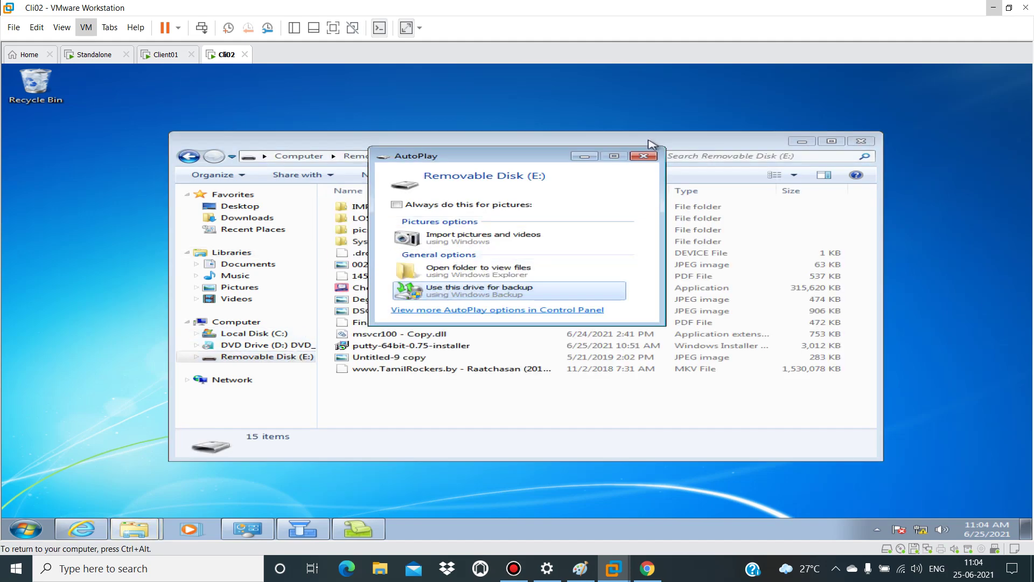
left_click(644, 156)
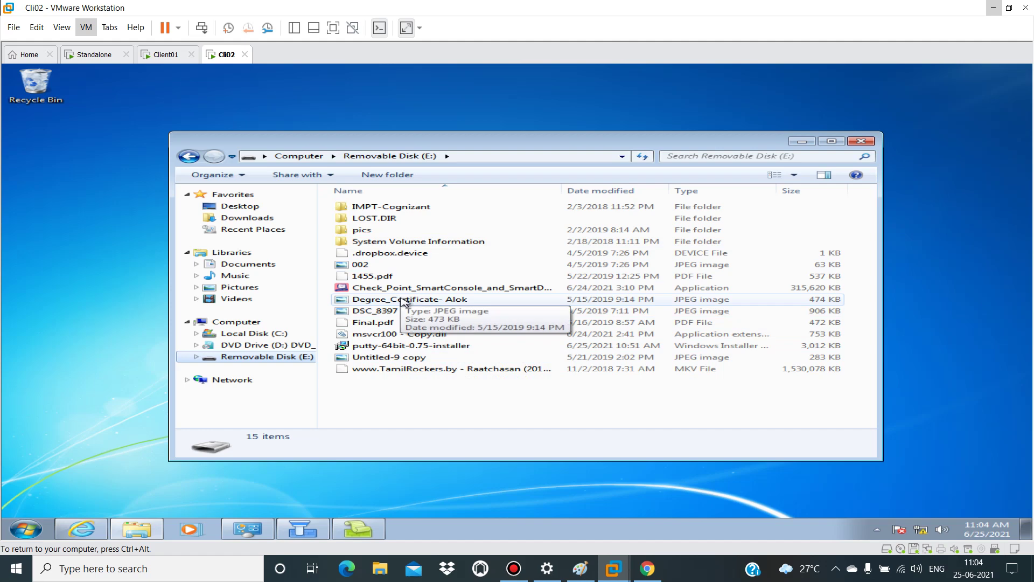
left_click(417, 346)
right_click(417, 345)
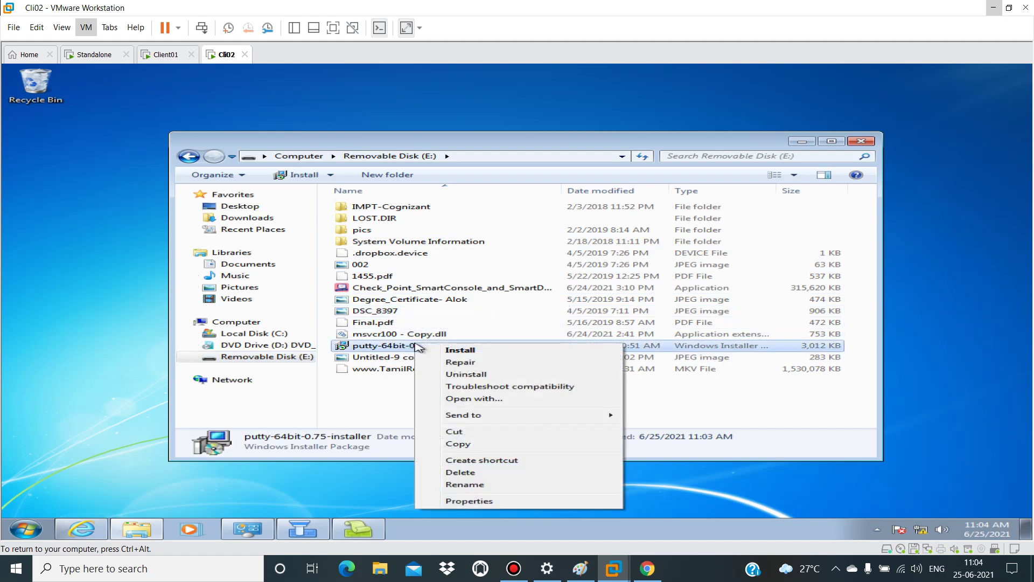
left_click(478, 444)
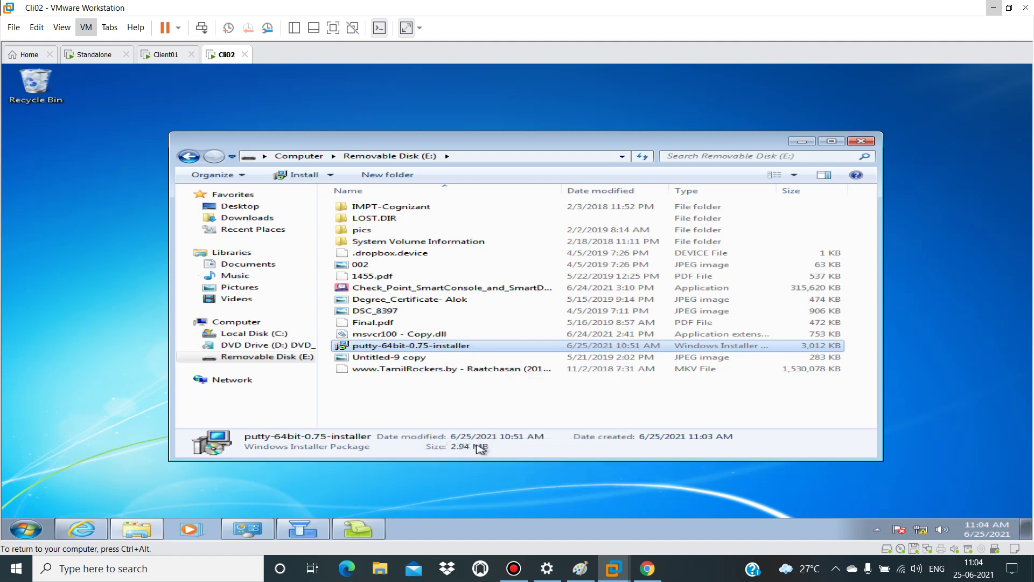
Step: Paste the PuTTY installer onto the Cli02 desktop and launch it
left_click(861, 141)
right_click(861, 145)
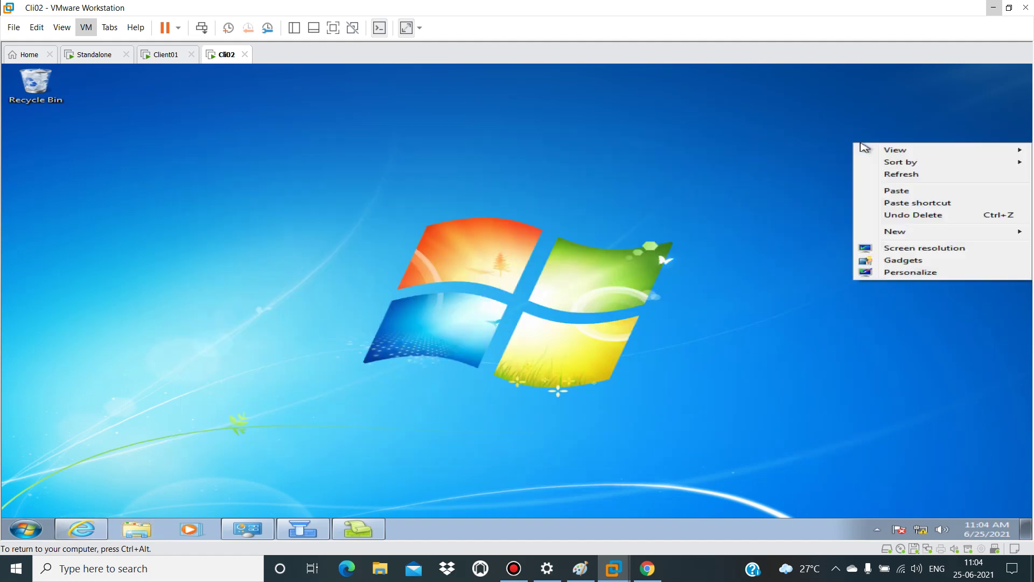
left_click(897, 191)
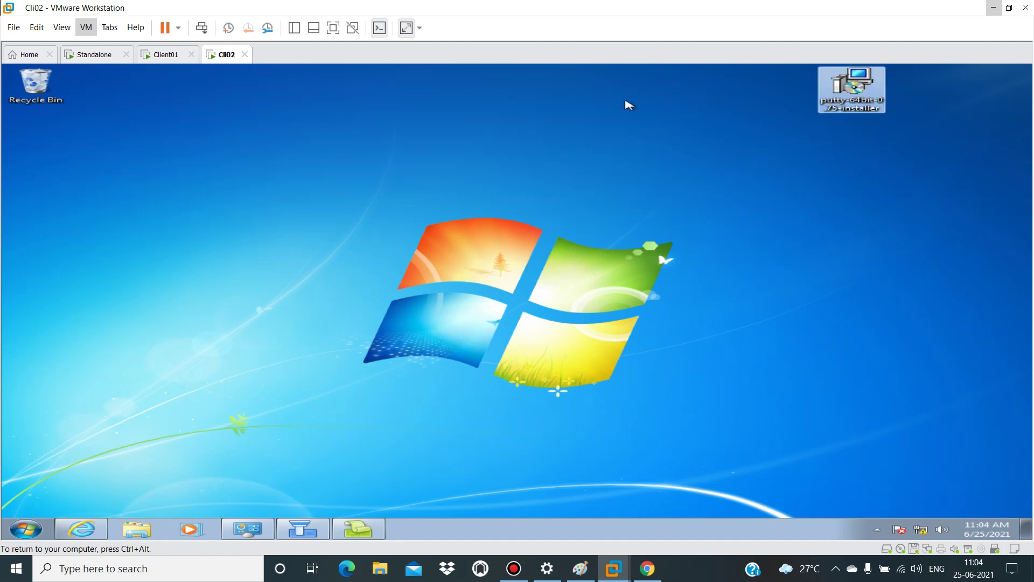
double_click(821, 99)
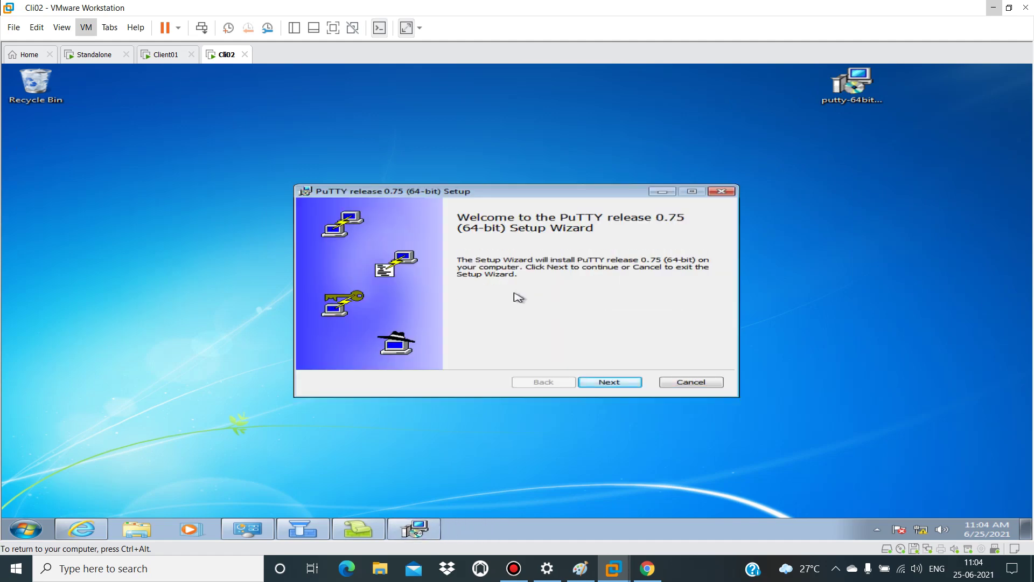
Step: Install PuTTY 0.75 (64-bit) with the default folder and features, then close the README
key("ctrl+alt")
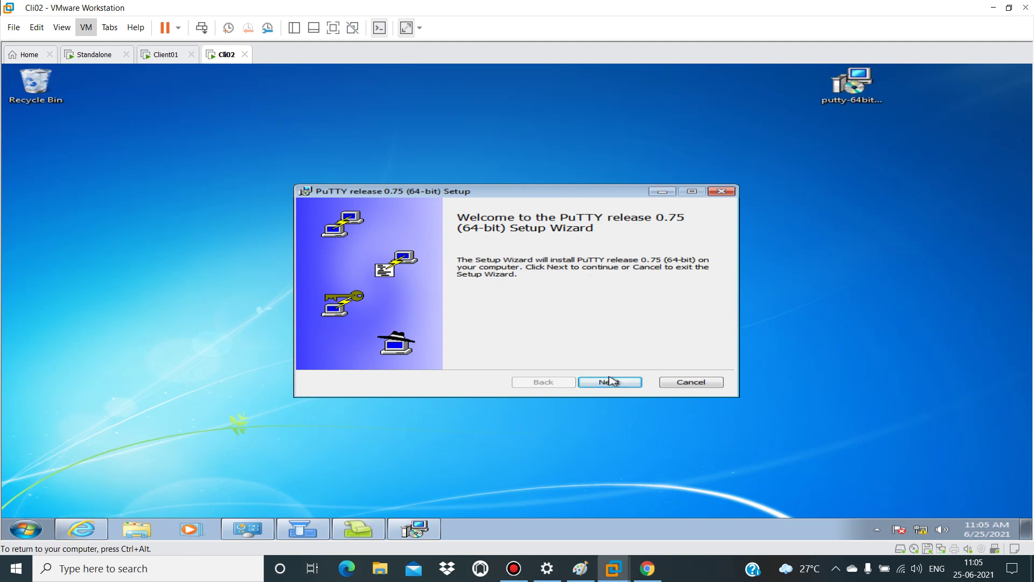
left_click(610, 383)
left_click(610, 383)
left_click(610, 383)
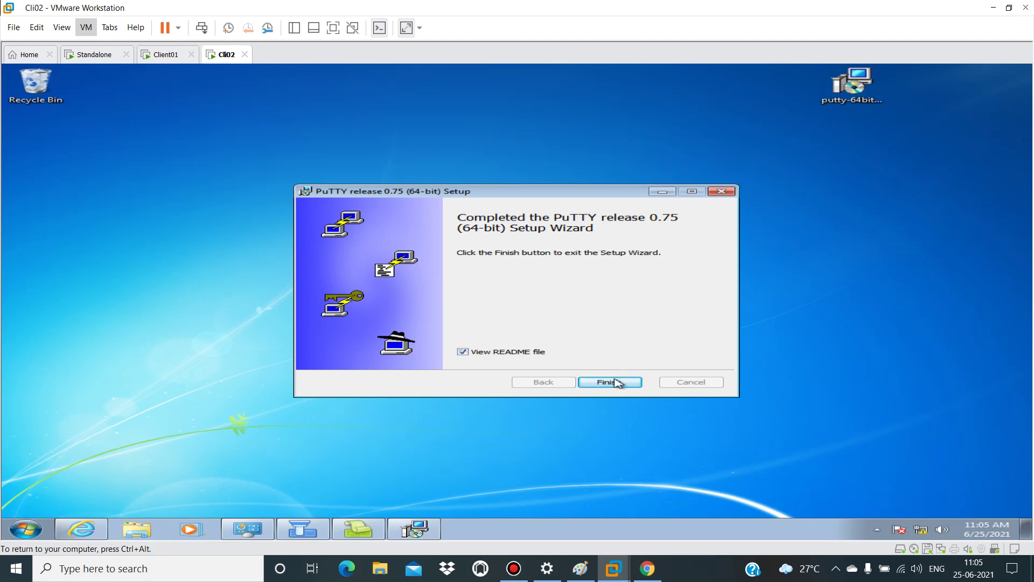
left_click(617, 382)
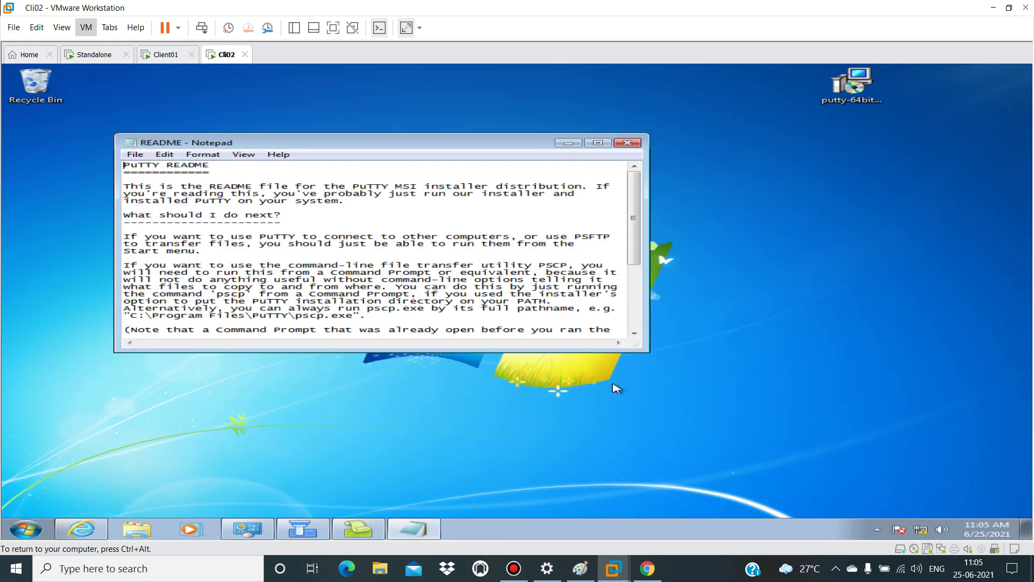
left_click(627, 142)
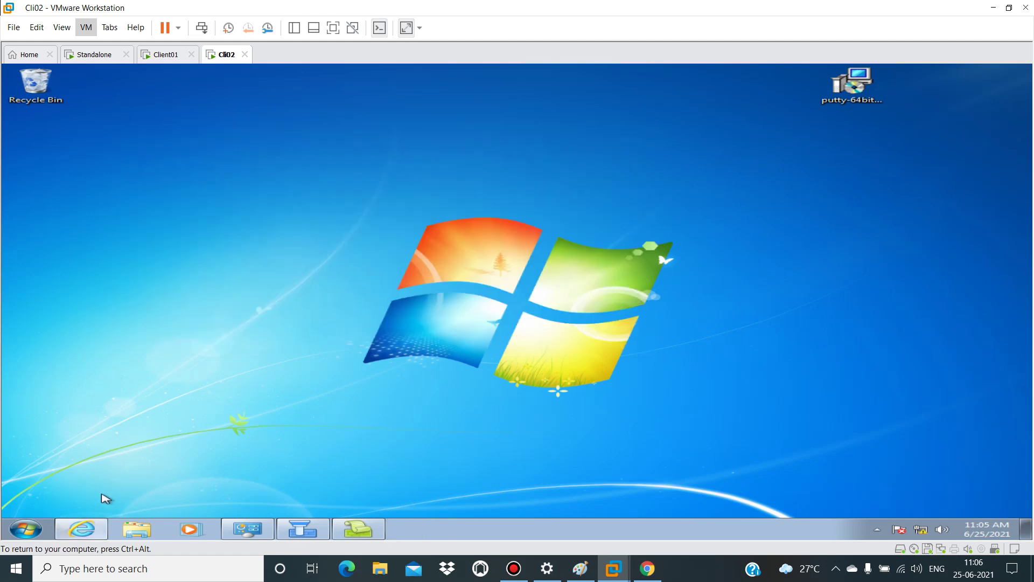
Step: Launch PuTTY from the Start menu and open an SSH connection to 10.0.0.1
left_click(36, 525)
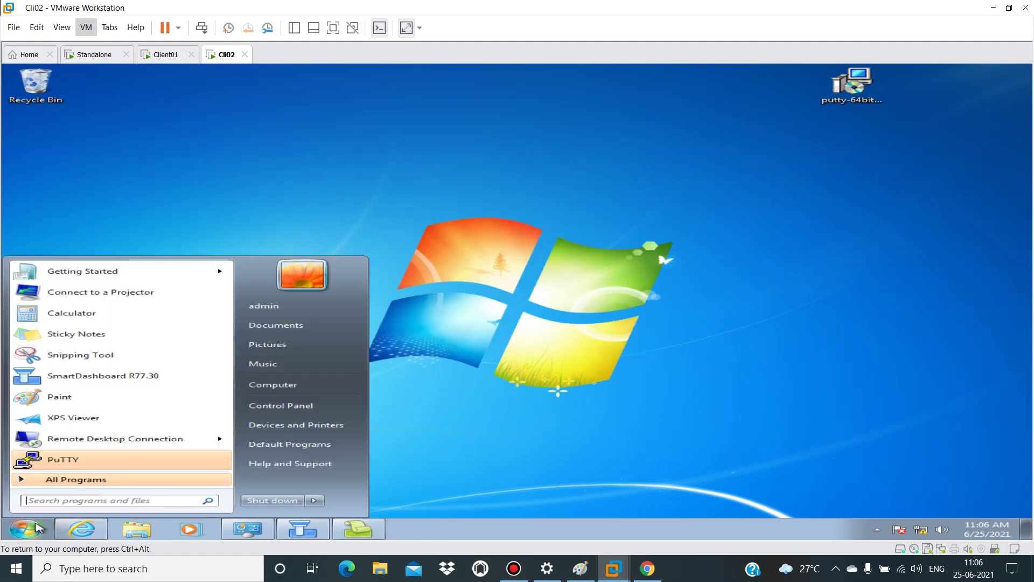
left_click(64, 459)
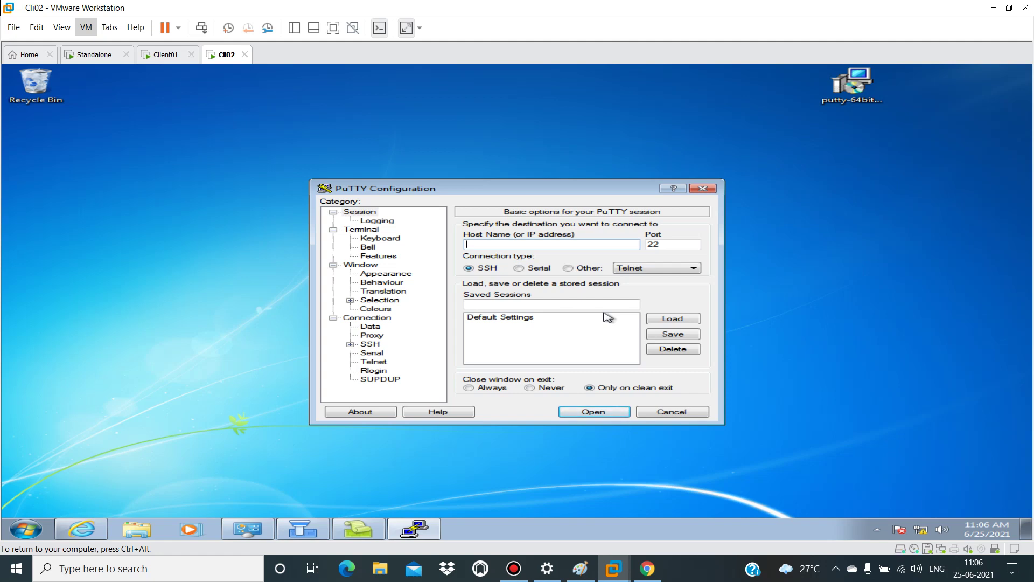
type("10.0.0.1")
left_click(603, 411)
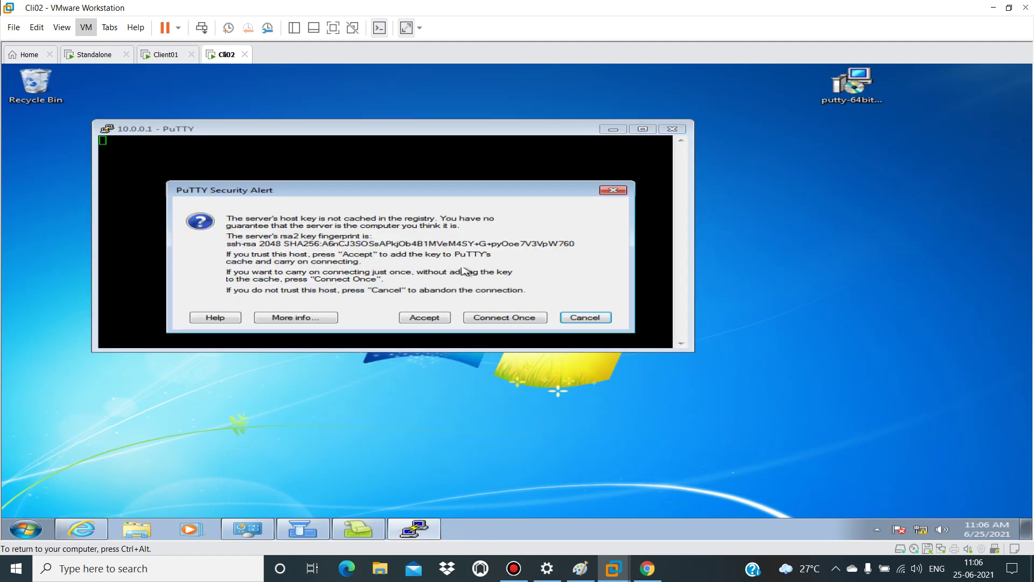
Step: Accept the host key, log in as admin to reach GWMGMT>, then view the Standalone gateway console
left_click(424, 320)
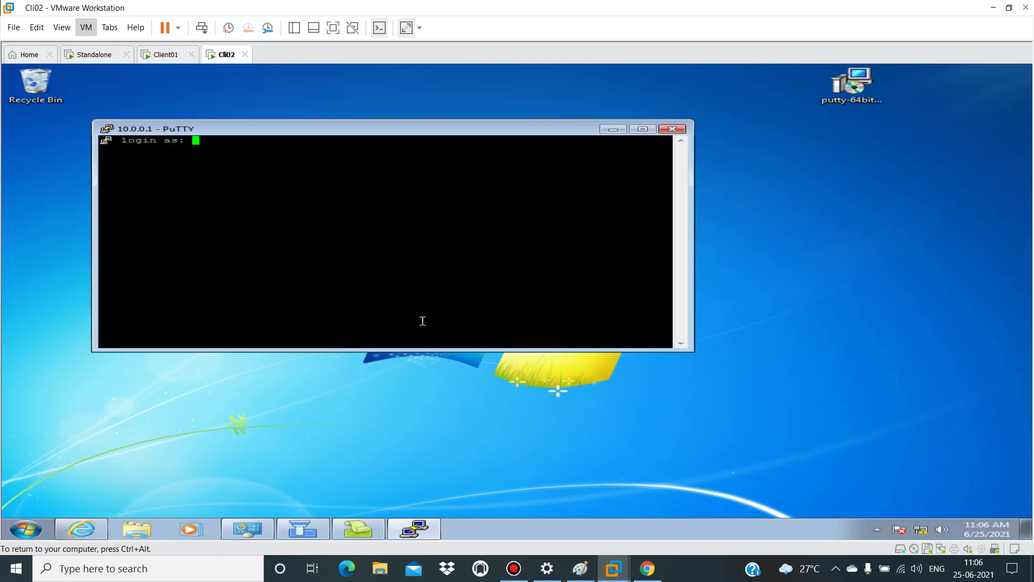
type("admin")
key("Return")
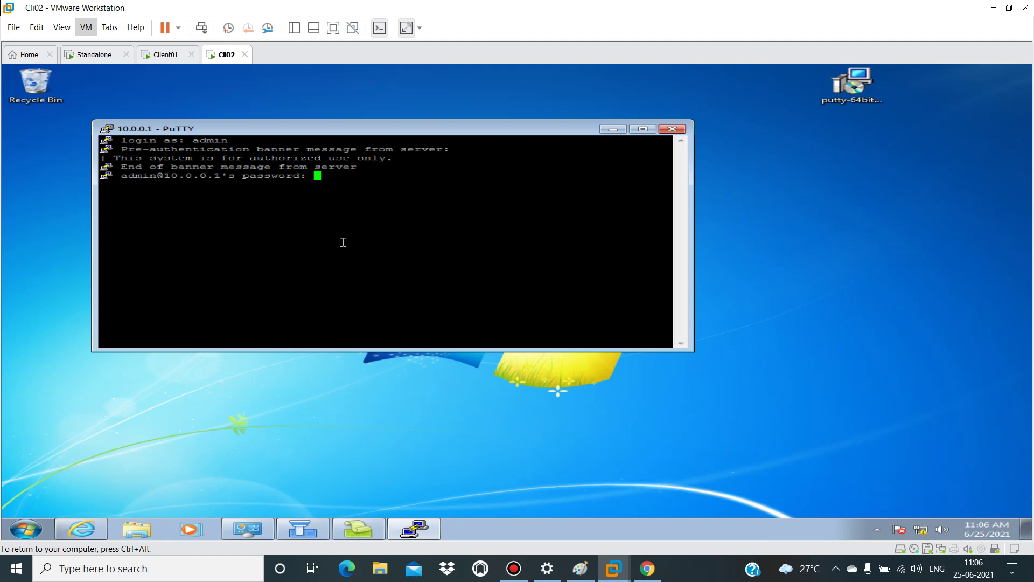
key("Return")
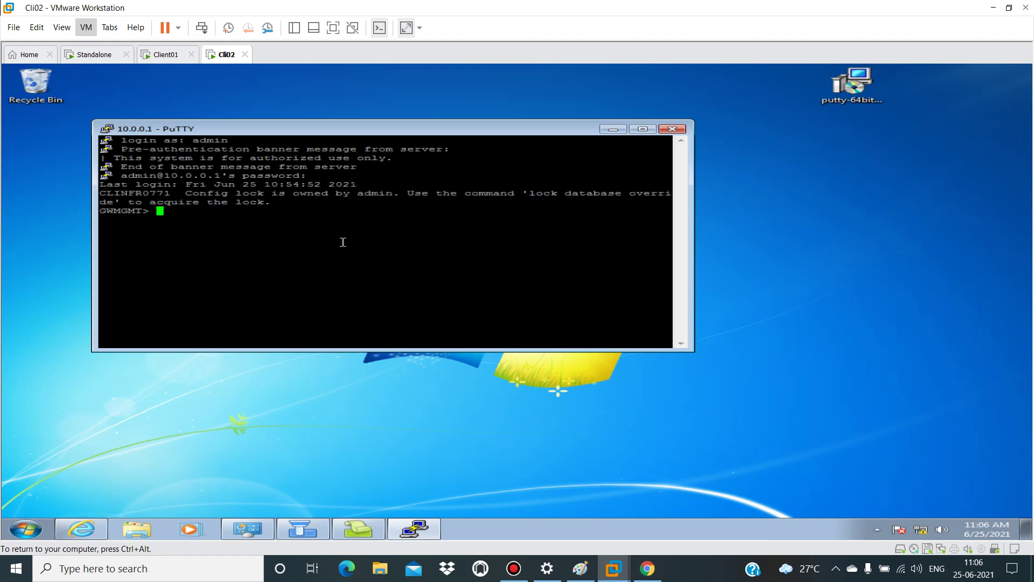
key("Return")
key("ctrl+alt")
left_click(94, 54)
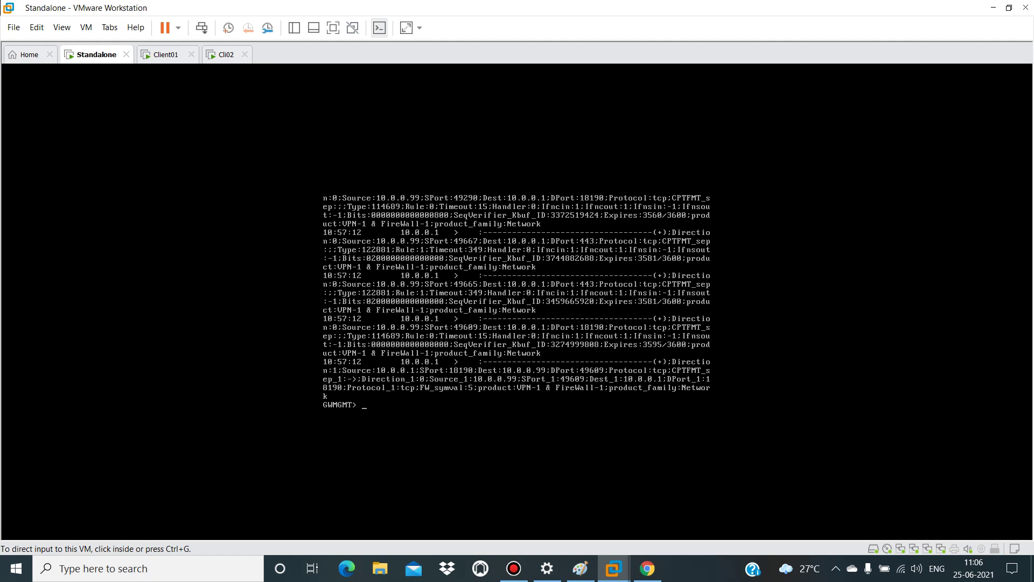
Step: Switch to Cli02, review the SmartDashboard policy's RDP_Access rule, then minimize SmartDashboard
left_click(225, 54)
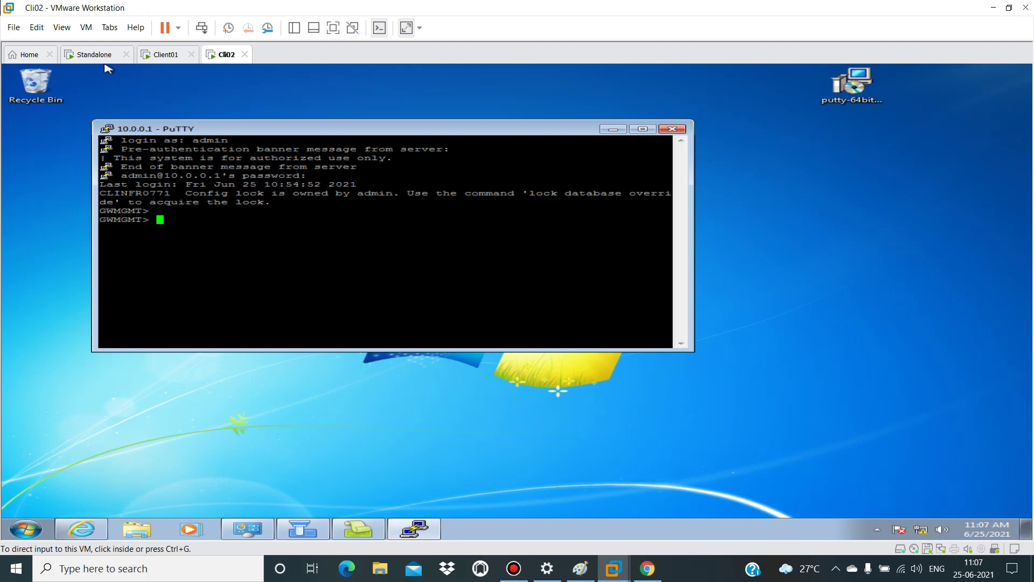
mouse_move(310, 534)
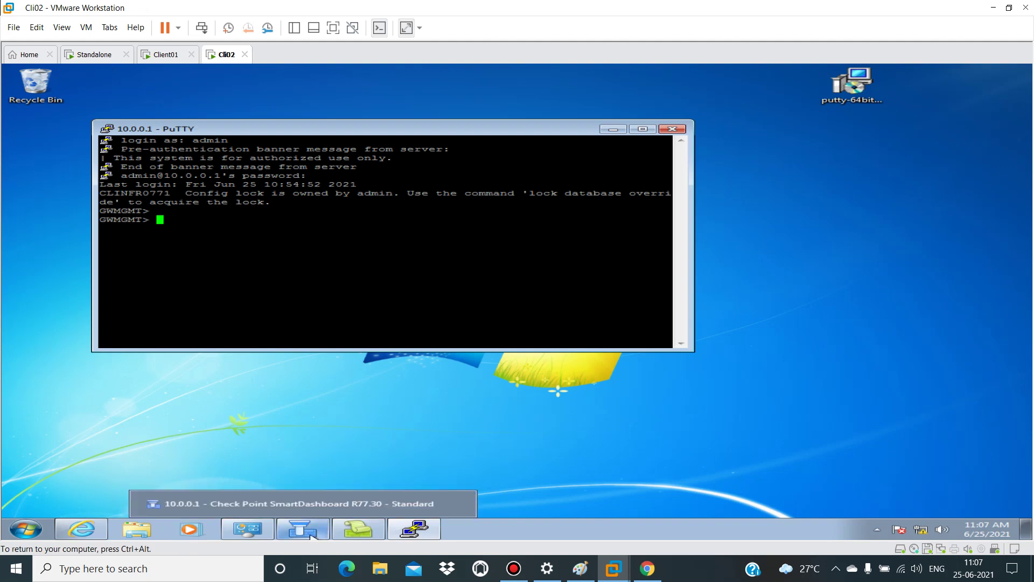
left_click(335, 503)
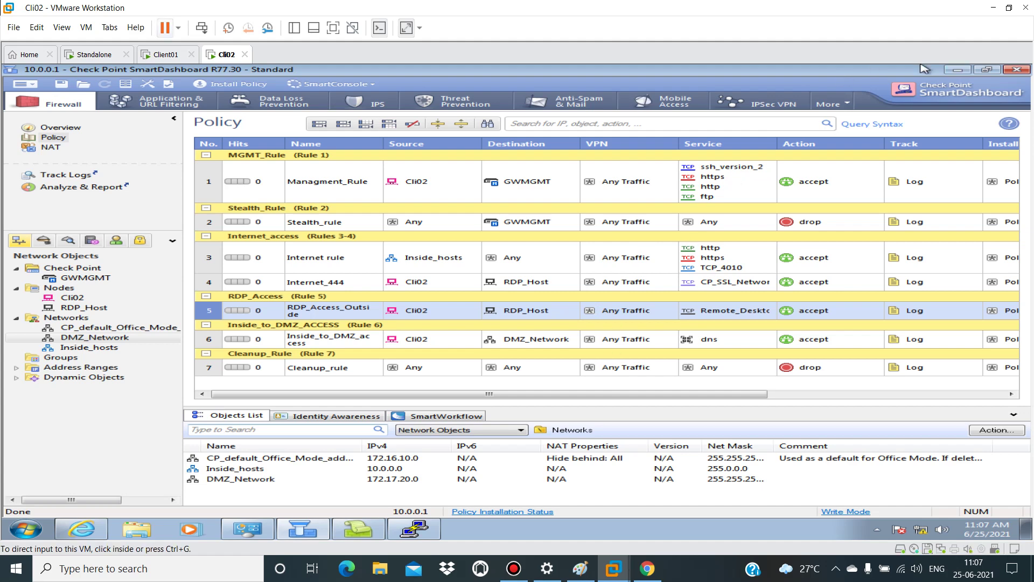
left_click(957, 70)
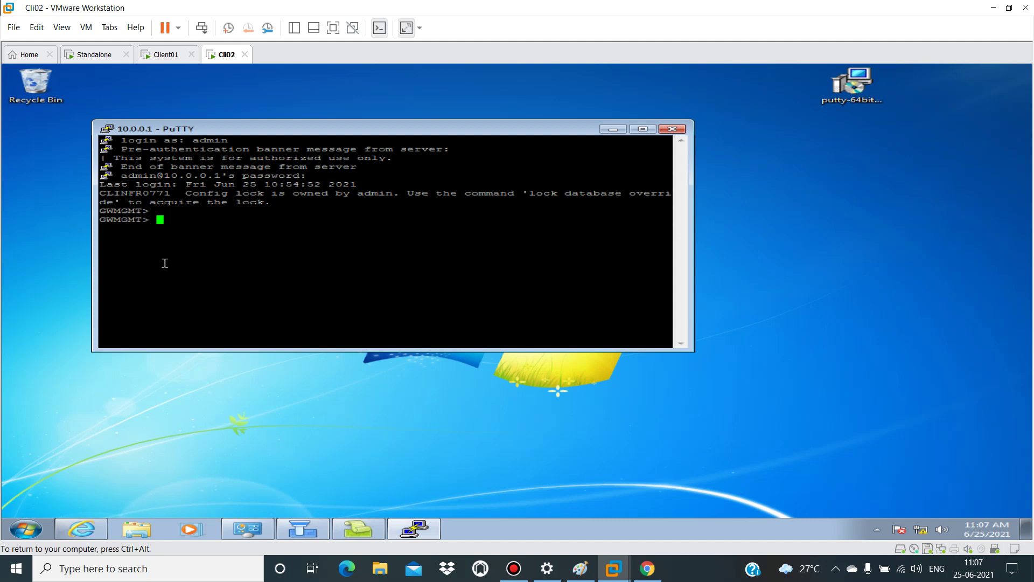
Step: Widen the PuTTY window, run 'fw tab -t connections -f', then enter 'expert'
key("Return")
type("fw tab -t connectio")
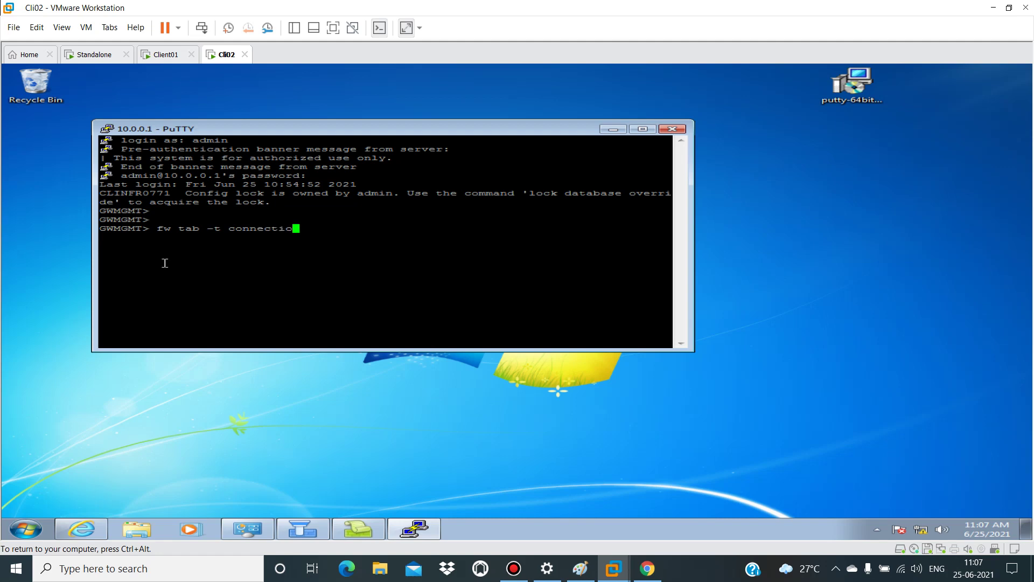
type("ns -f")
left_click_drag(693, 265, 1028, 257)
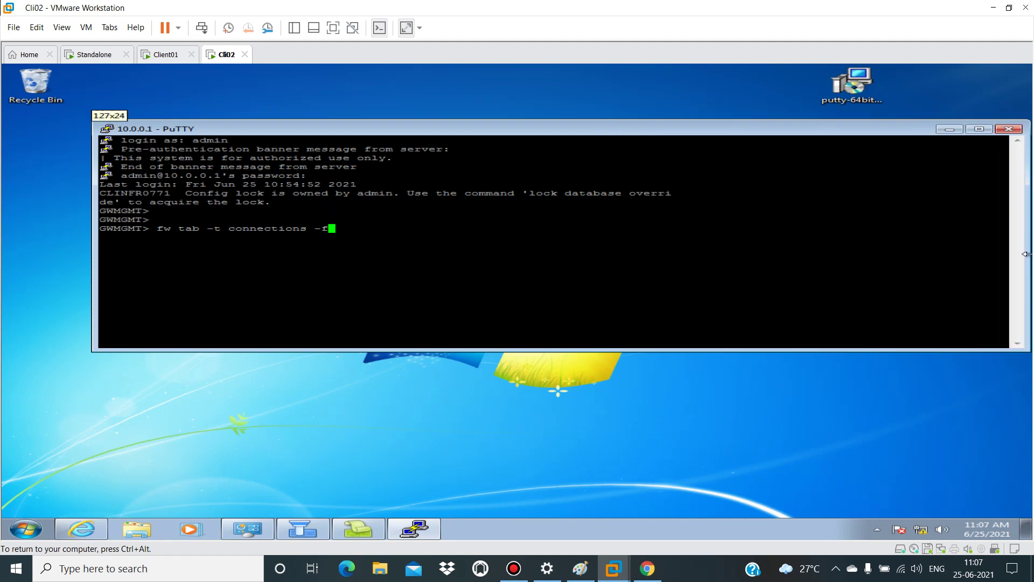
key("Return")
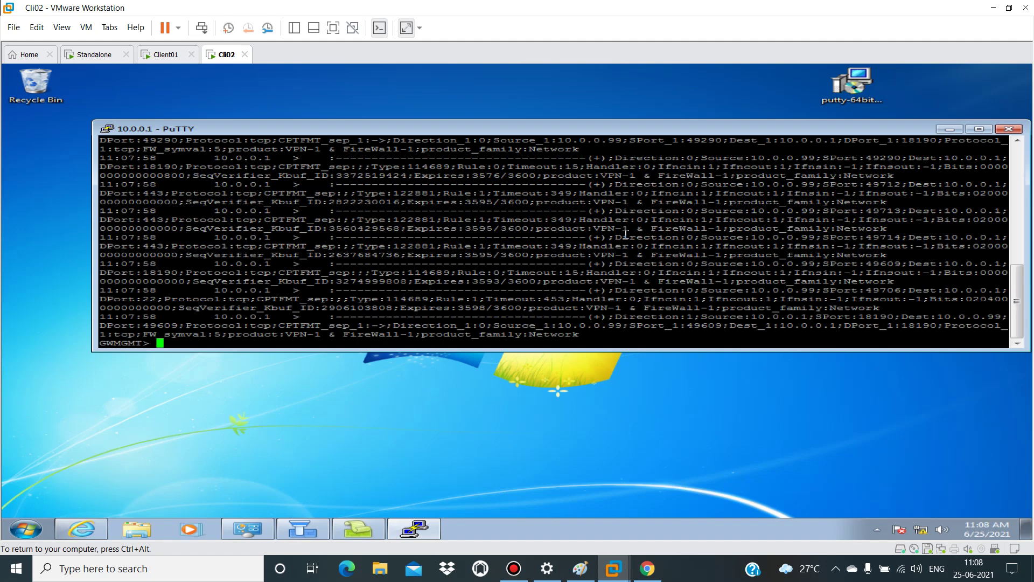
key("Return")
key("Return")
key("Return")
key("Return")
key("Return")
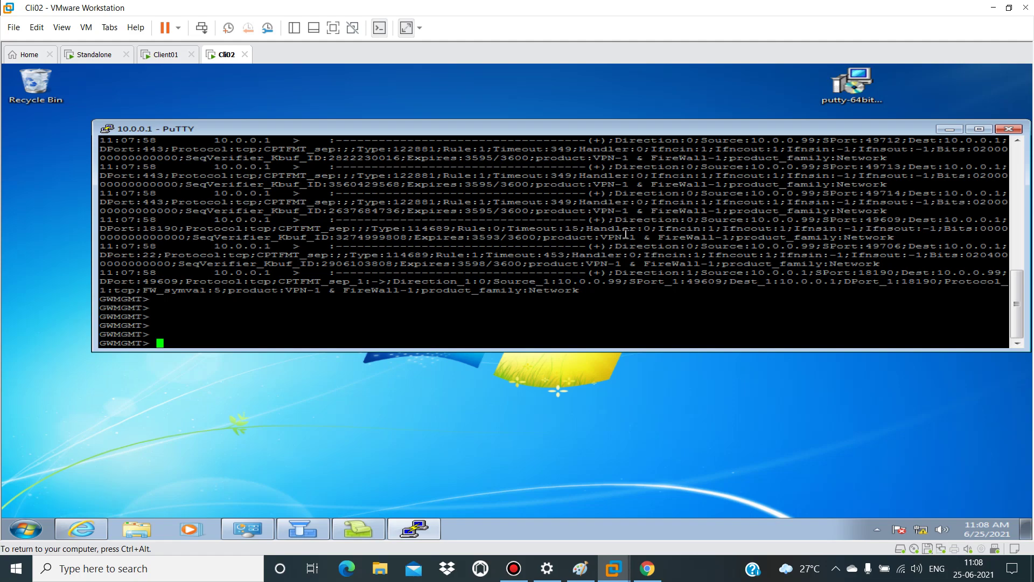
type("expert")
Step: Try expert mode, then run set expert-password, retrying with the expert password given inline
key("Return")
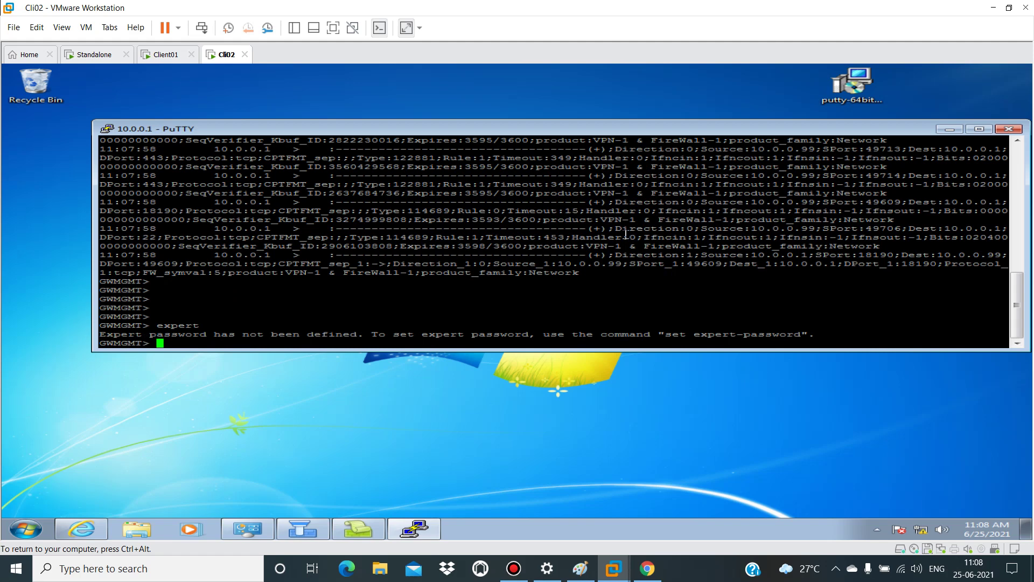
type("set expert")
key("Tab")
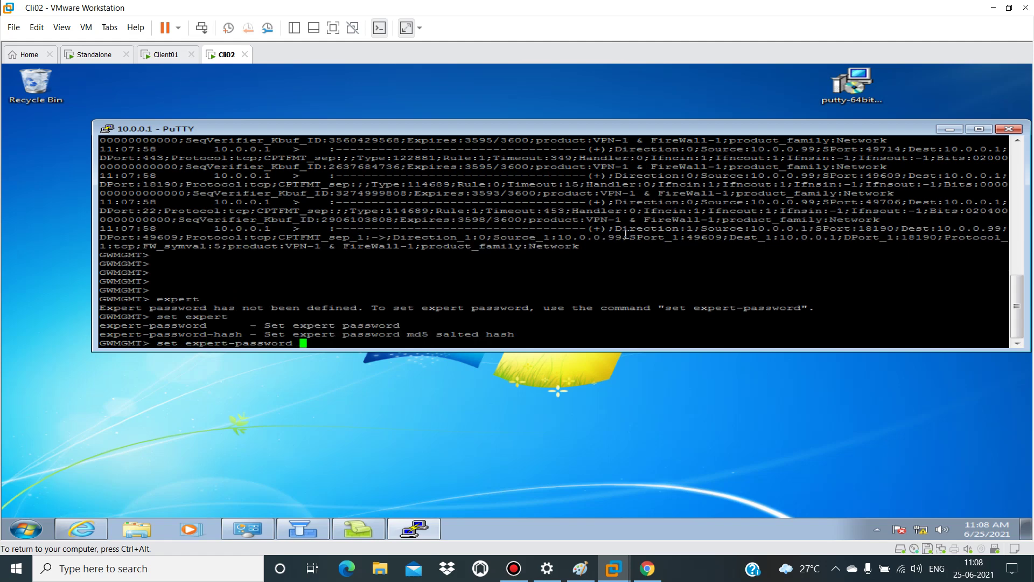
key("Return")
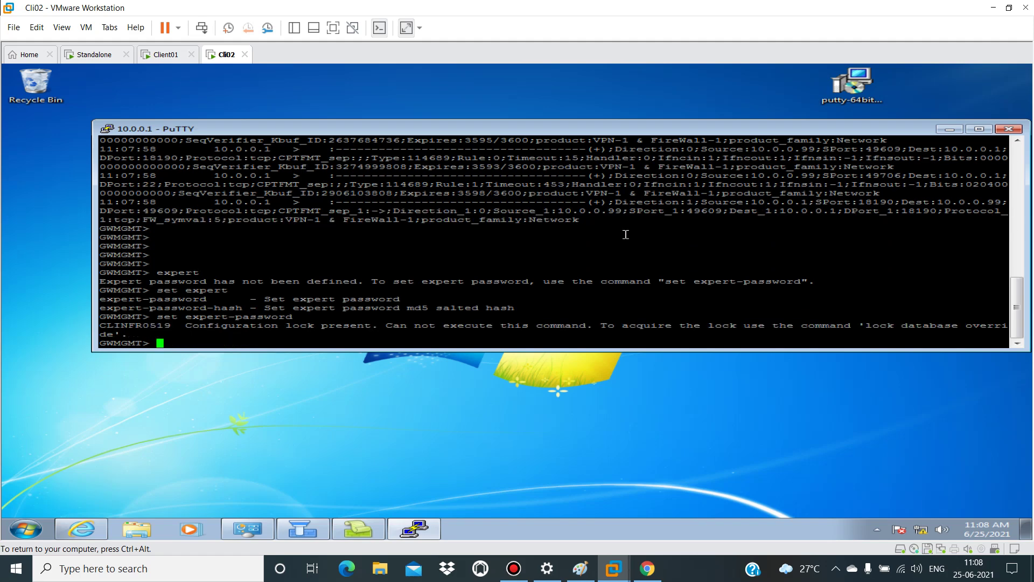
key("Up")
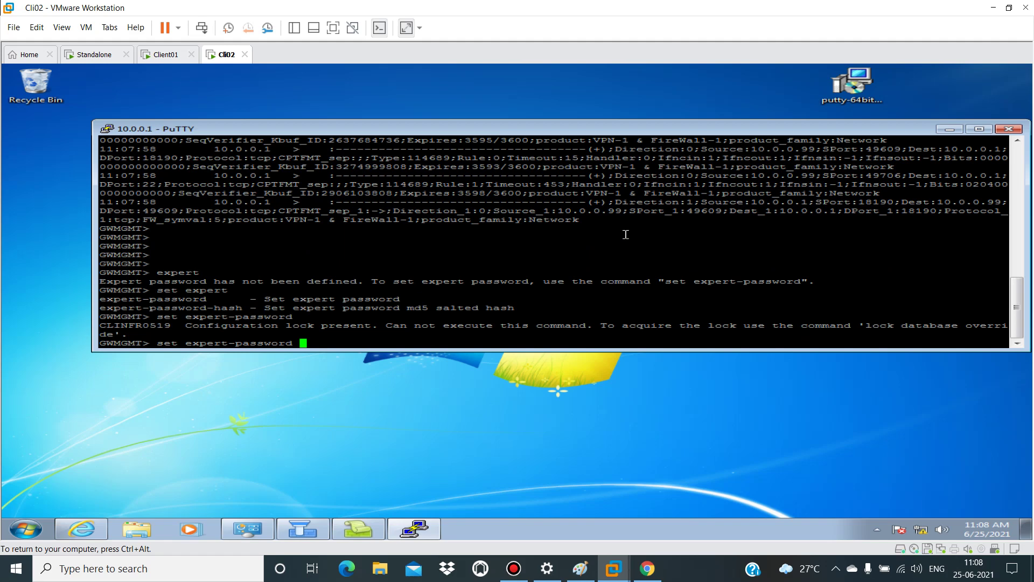
type("P@ssw+0rd")
key("Return")
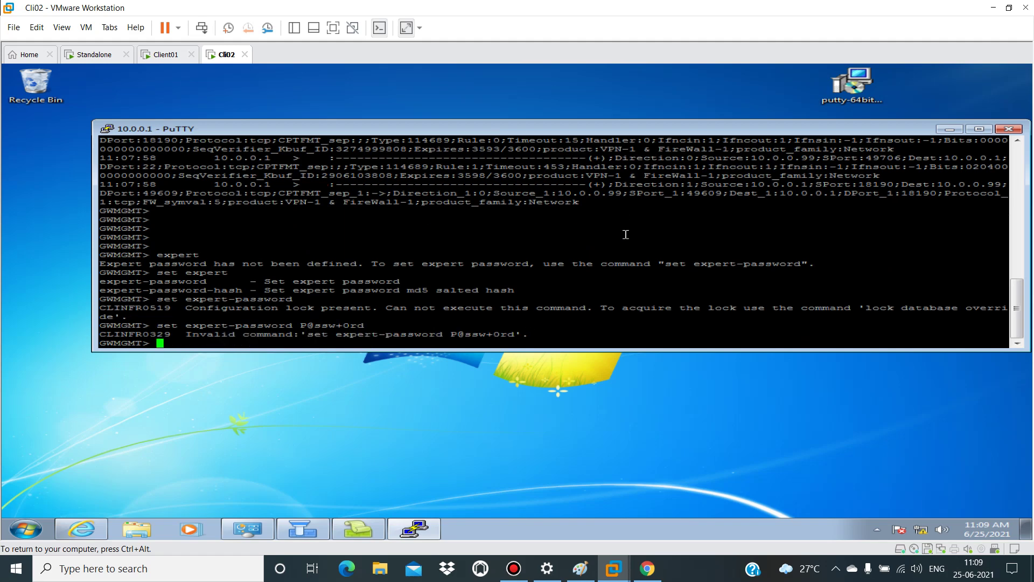
Step: Rerun set expert-password without the inline password and select the 'lock database override' hint in the CLINFR0519 error
key("Return")
key("Return")
key("Return")
key("Return")
key("Return")
key("Return")
key("Return")
key("Return")
key("Return")
key("Return")
key("Return")
key("Return")
key("Return")
key("Return")
key("Return")
key("Return")
key("Return")
key("Return")
key("Return")
key("Return")
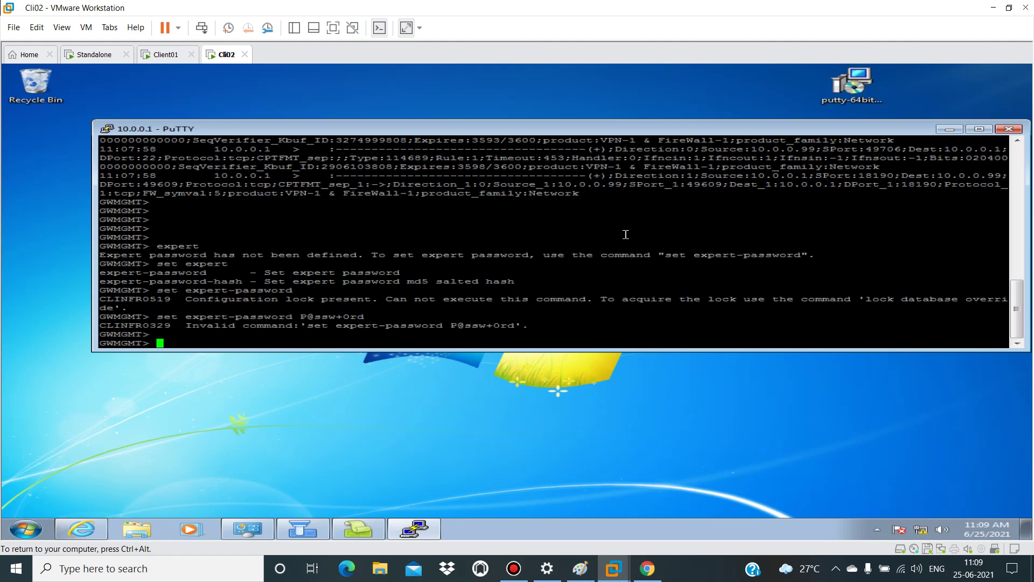
key("Up")
key("BackSpace")
key("BackSpace")
key("BackSpace")
key("BackSpace")
key("BackSpace")
key("BackSpace")
key("BackSpace")
key("BackSpace")
key("BackSpace")
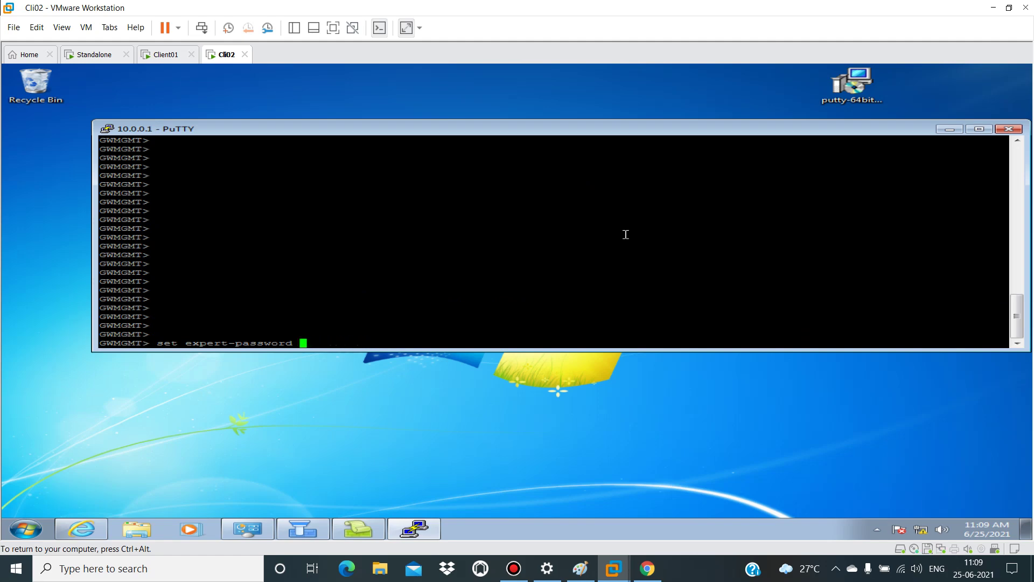
key("Return")
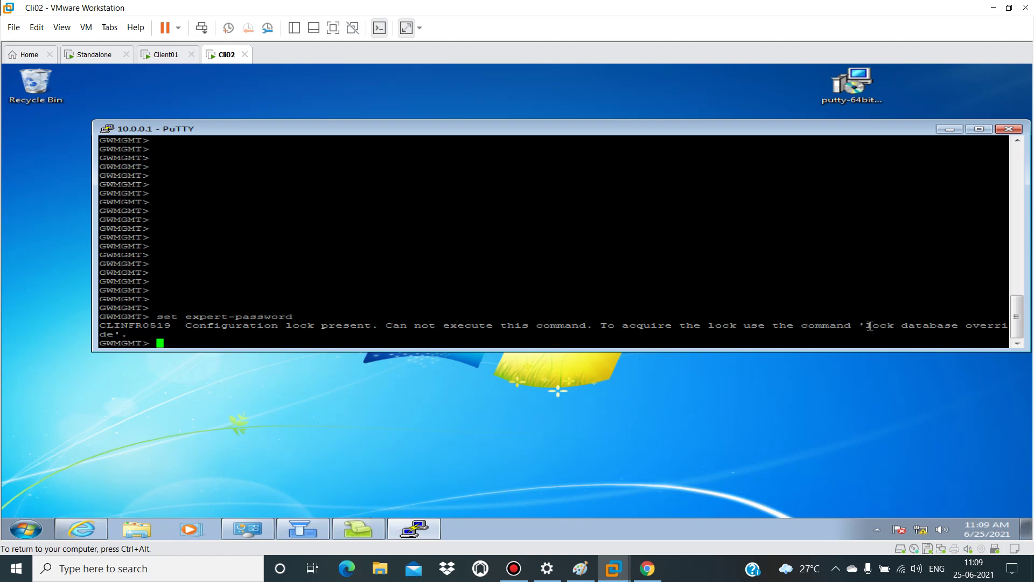
left_click_drag(869, 325, 1004, 322)
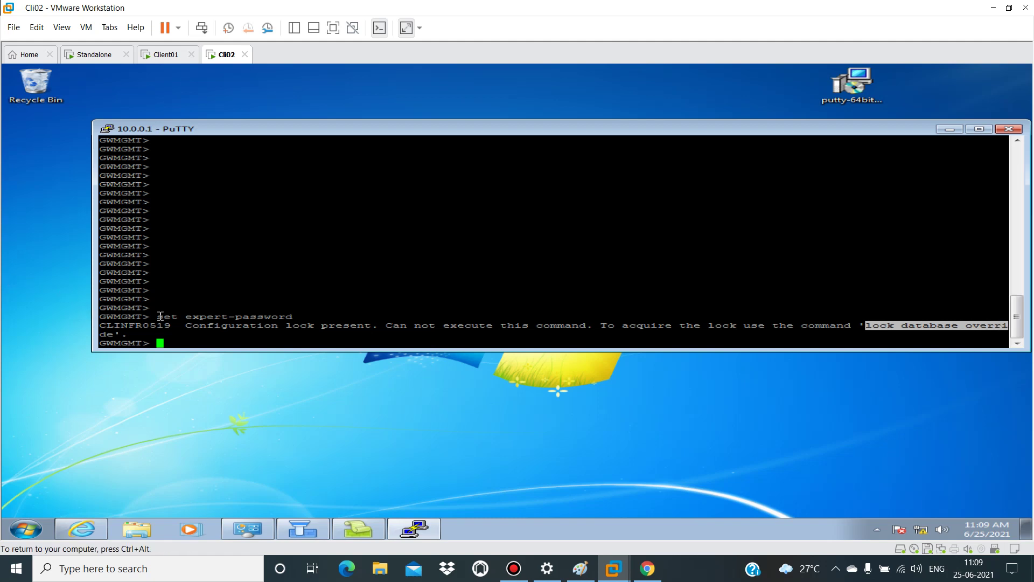
Step: Take the configuration lock with lock database override, then set and confirm the expert password
right_click(225, 338)
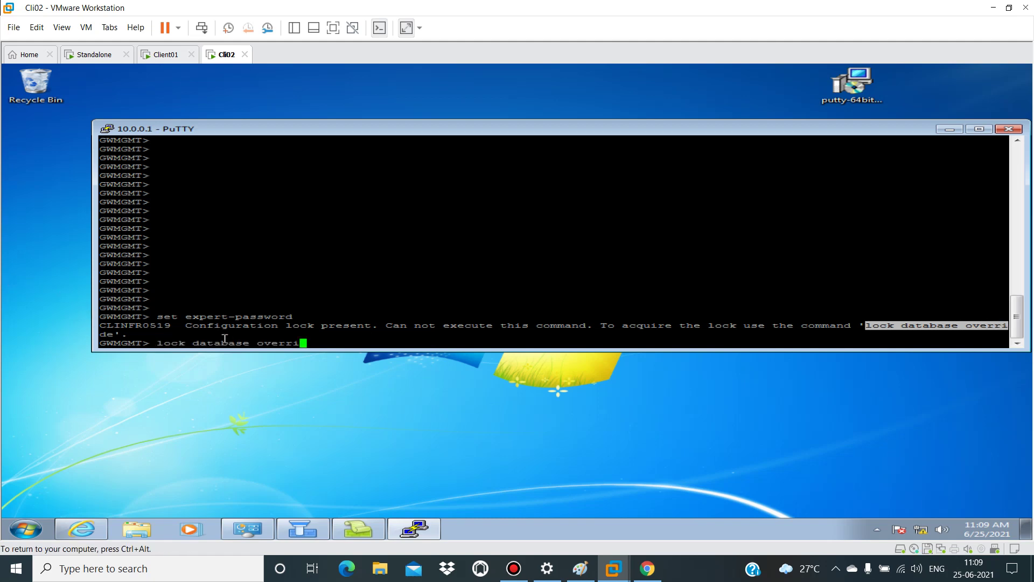
type("de")
key("Return")
key("Return")
key("Return")
key("Return")
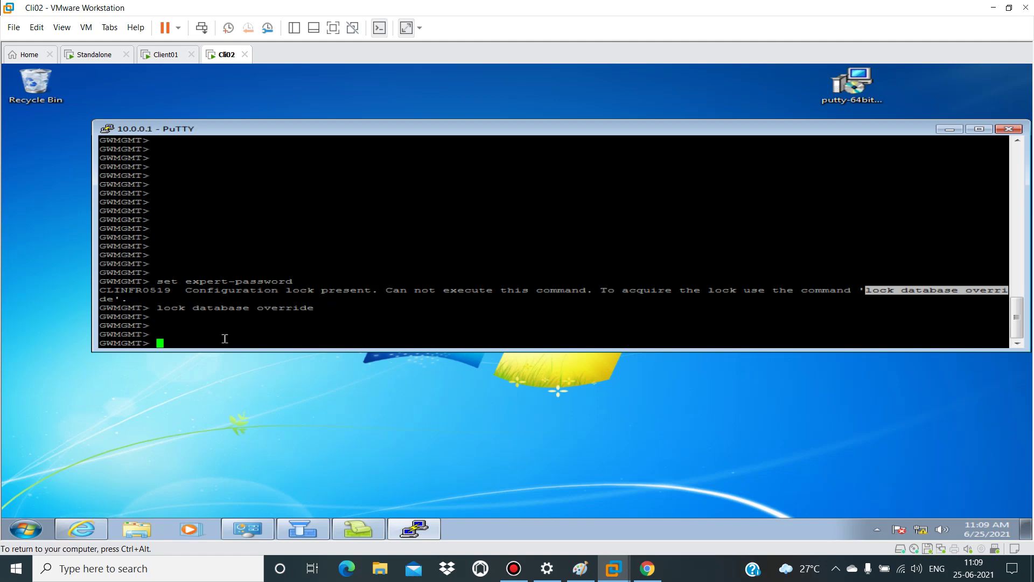
key("Up")
key("Up")
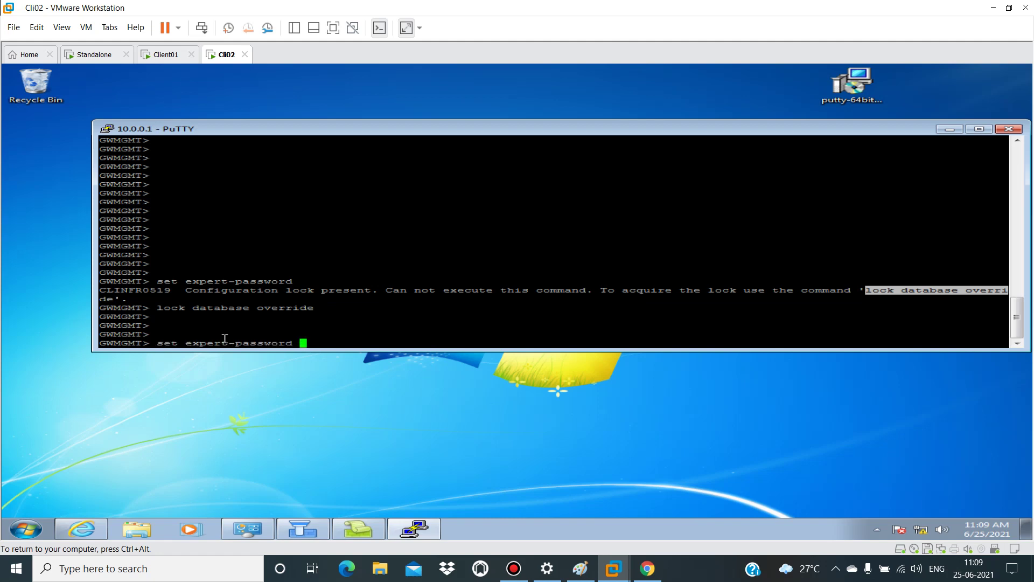
key("Return")
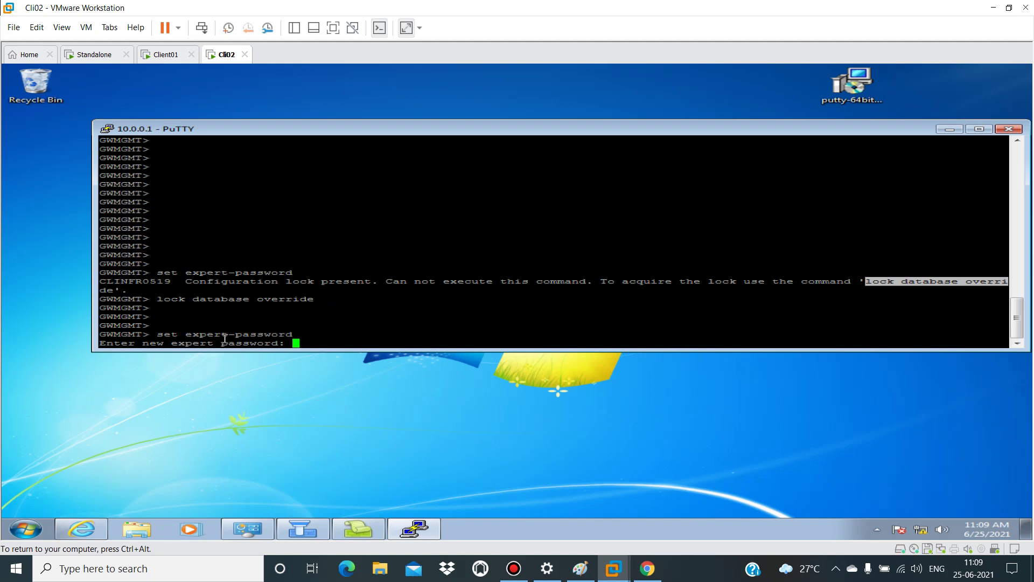
key("Return")
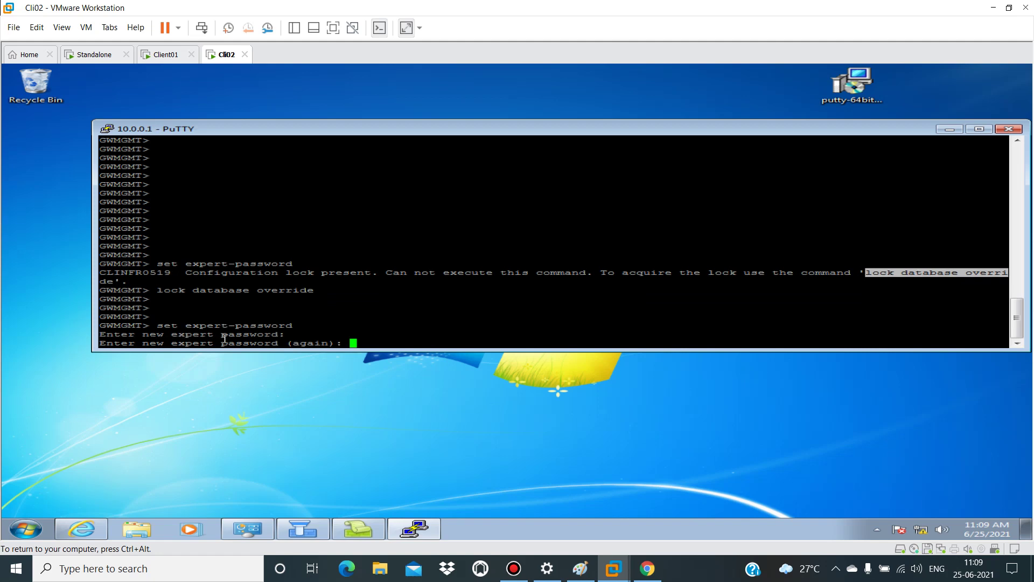
key("Return")
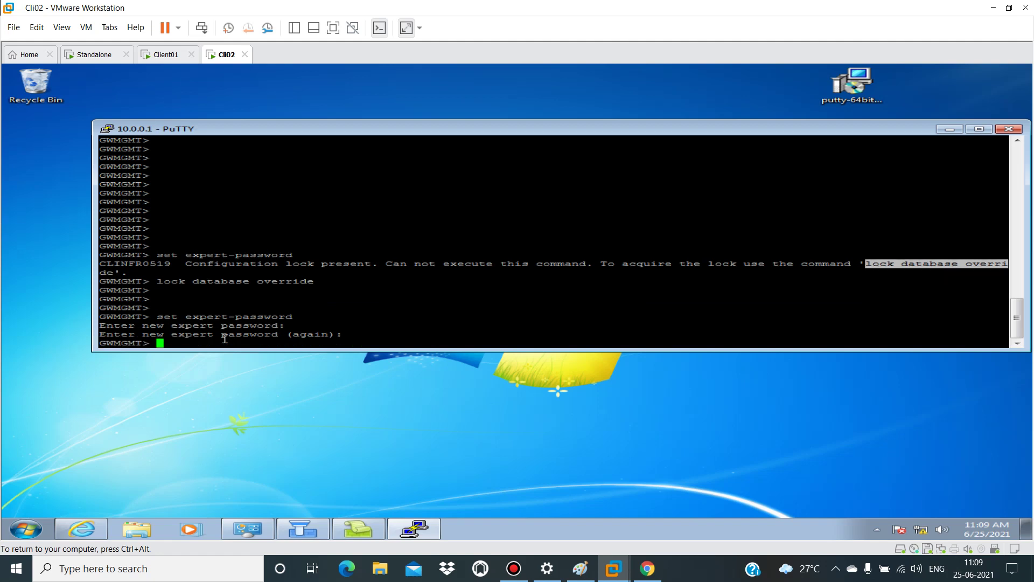
Step: Run expert and enter the expert password to reach the [Expert@GWMGMT:0]# prompt
type("e")
key("BackSpace")
key("Return")
key("Return")
key("Return")
key("Return")
key("Return")
key("Return")
key("Return")
key("Return")
key("Return")
key("Return")
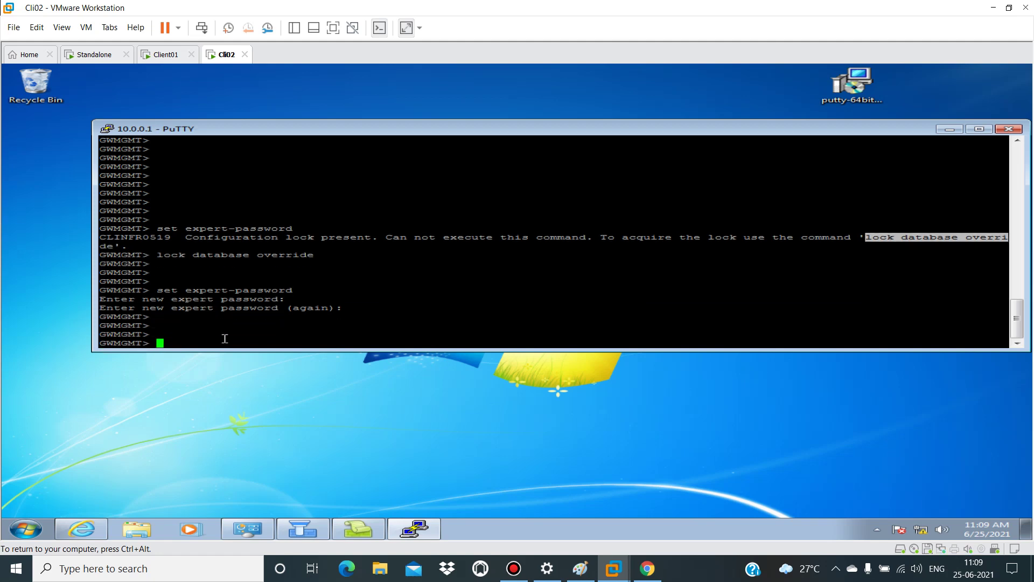
type("ex")
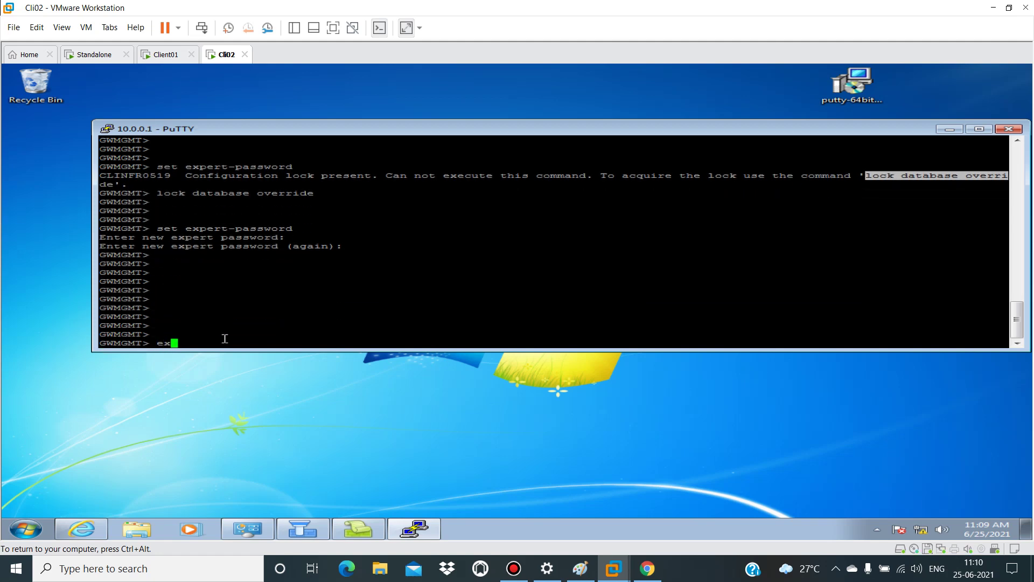
type("[")
key("BackSpace")
type("p")
key("Tab")
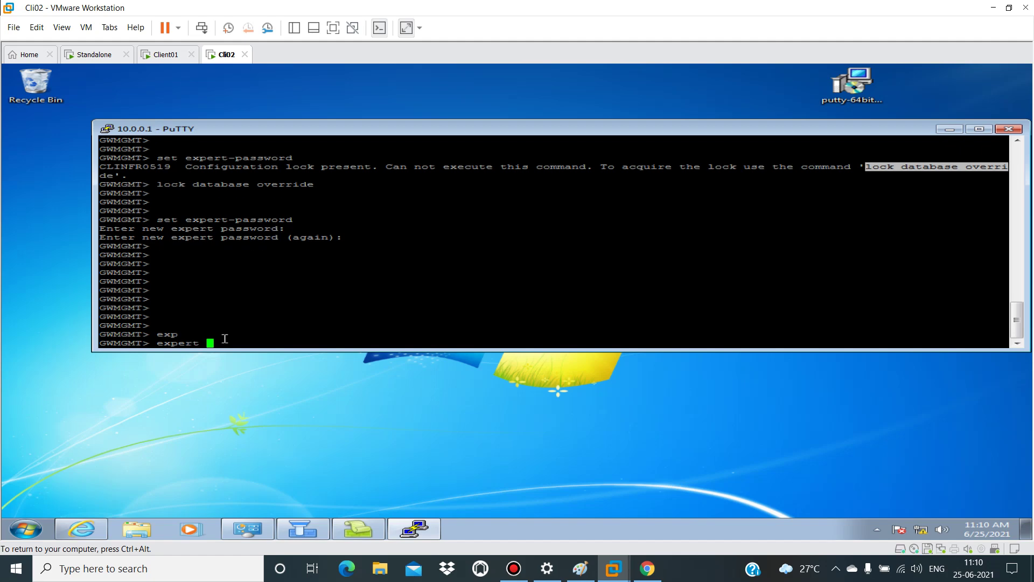
key("Return")
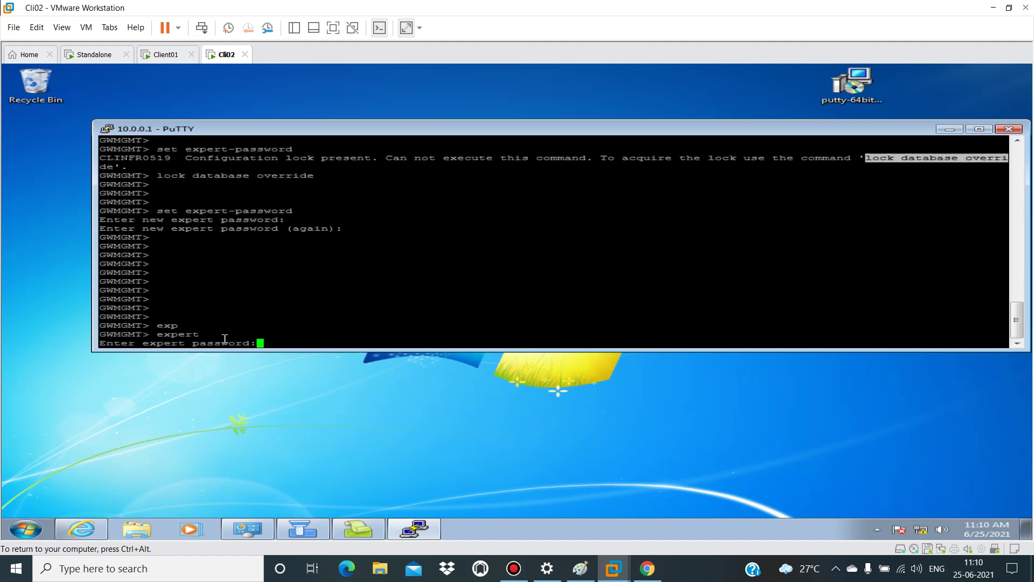
key("Return")
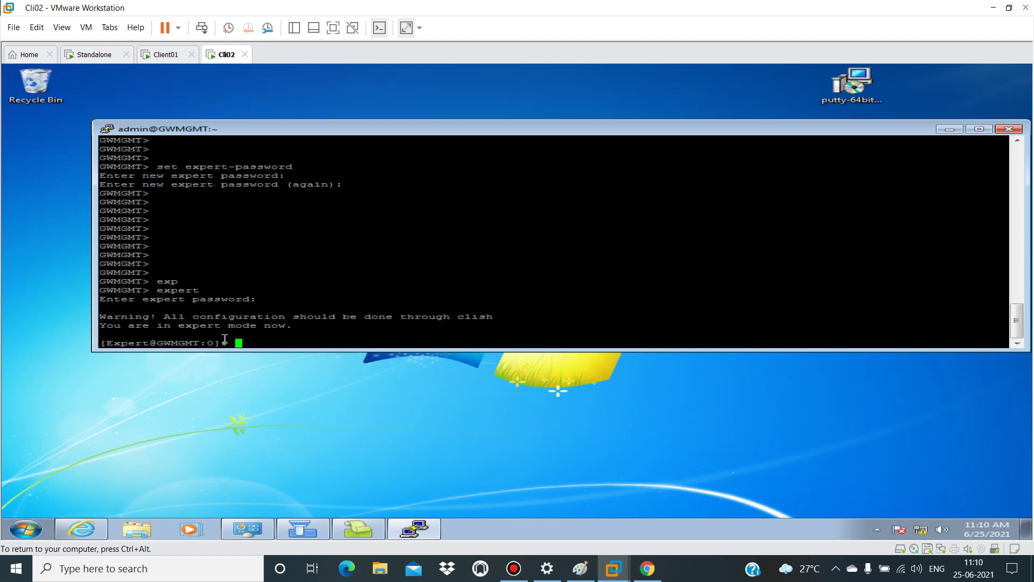
key("Return")
key("Return")
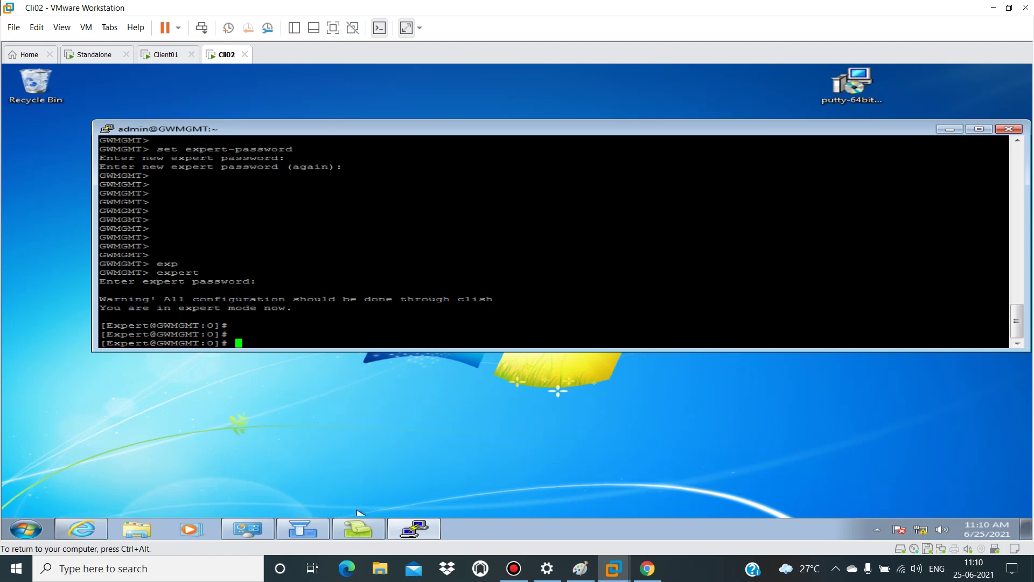
Step: Refresh SmartView Tracker's fw.log to 233 records and view the Rule columns, then return to PuTTY
left_click(365, 533)
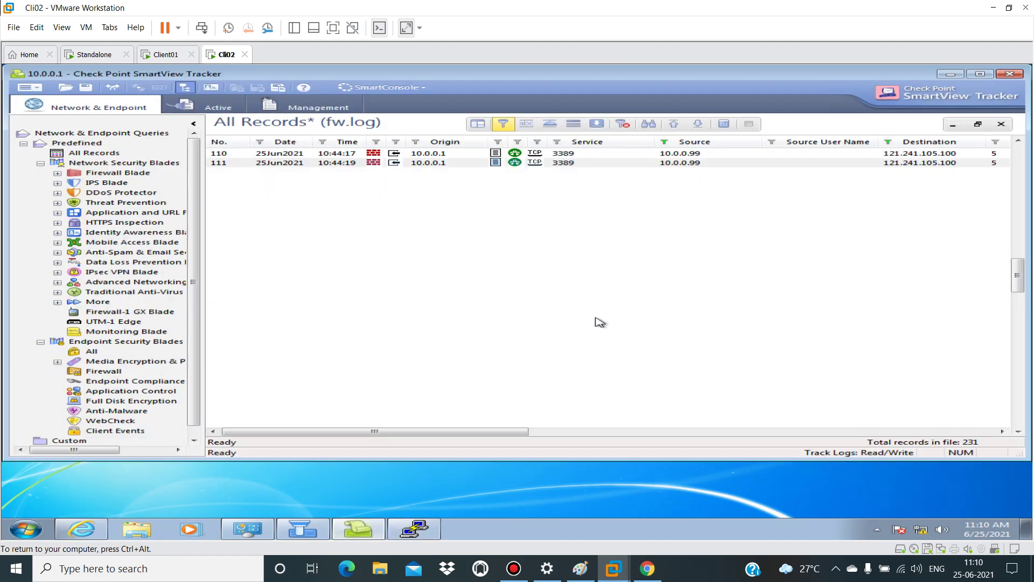
left_click(596, 124)
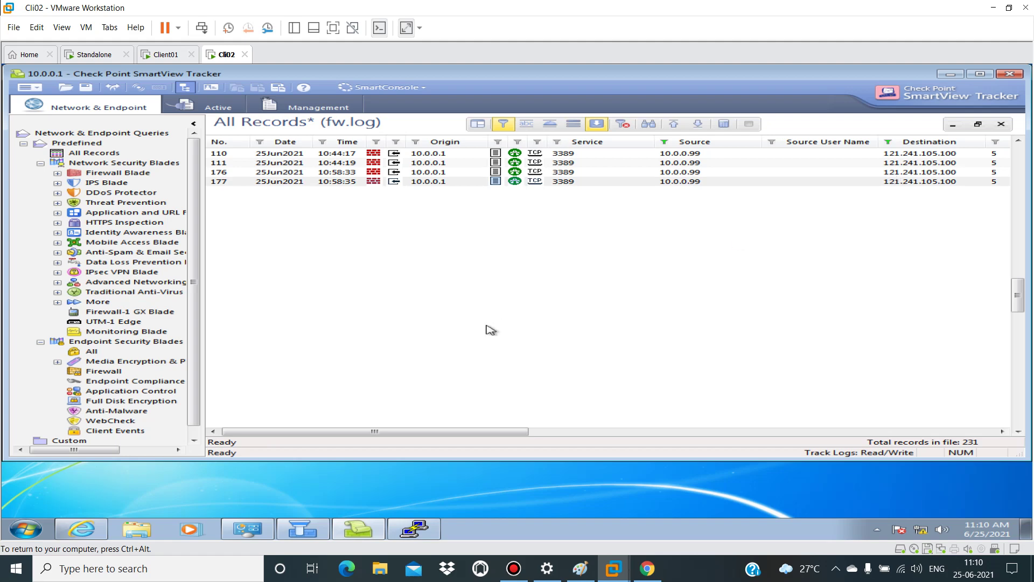
left_click_drag(423, 433, 520, 434)
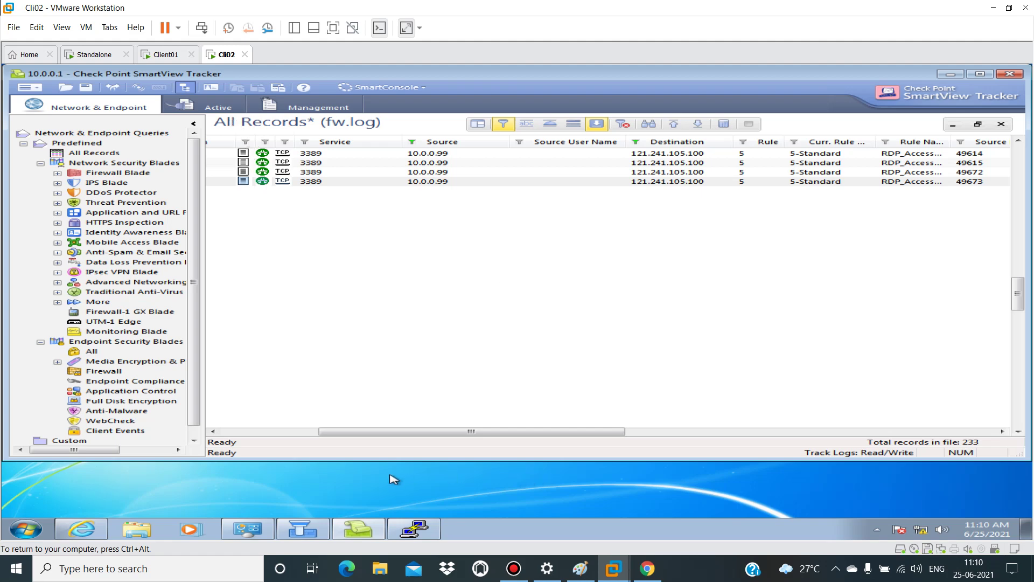
left_click(414, 529)
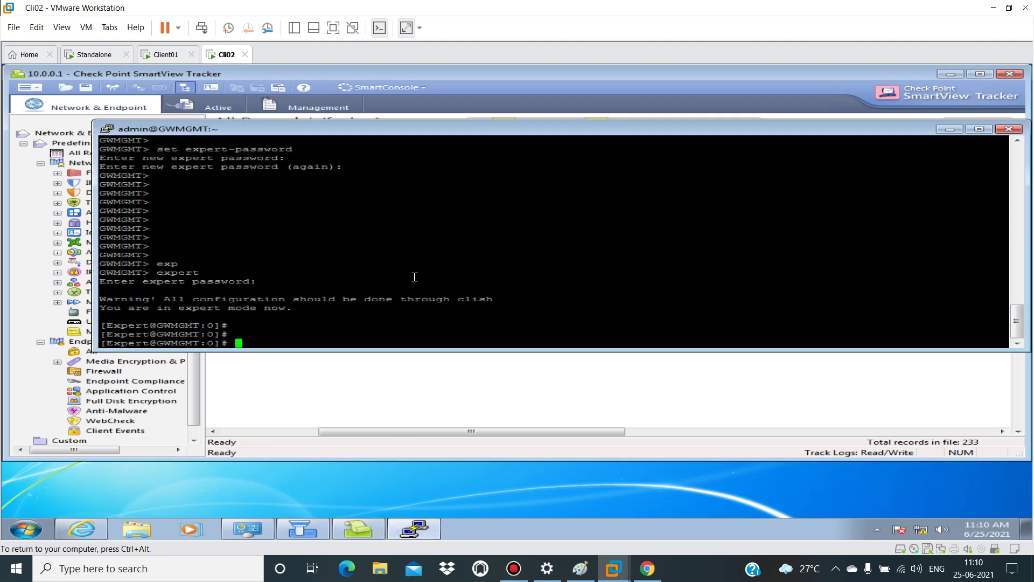
Step: Start typing 'tcpdump -nni any host 10.0.0.99' after checking the latest 10.0.0.99 log record
type("tcpdump -nni any h")
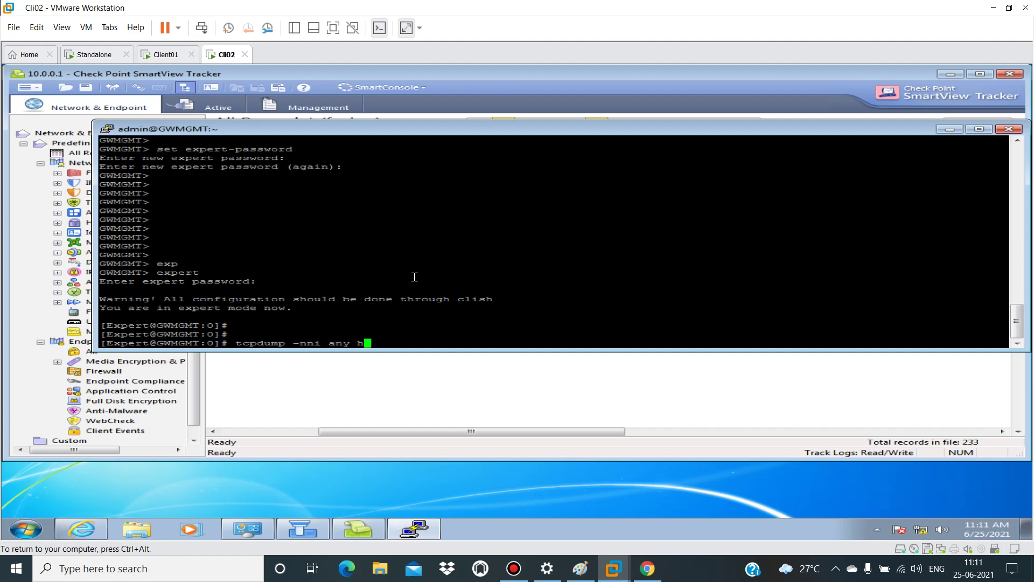
type("ost 10.0.0.99")
left_click(434, 397)
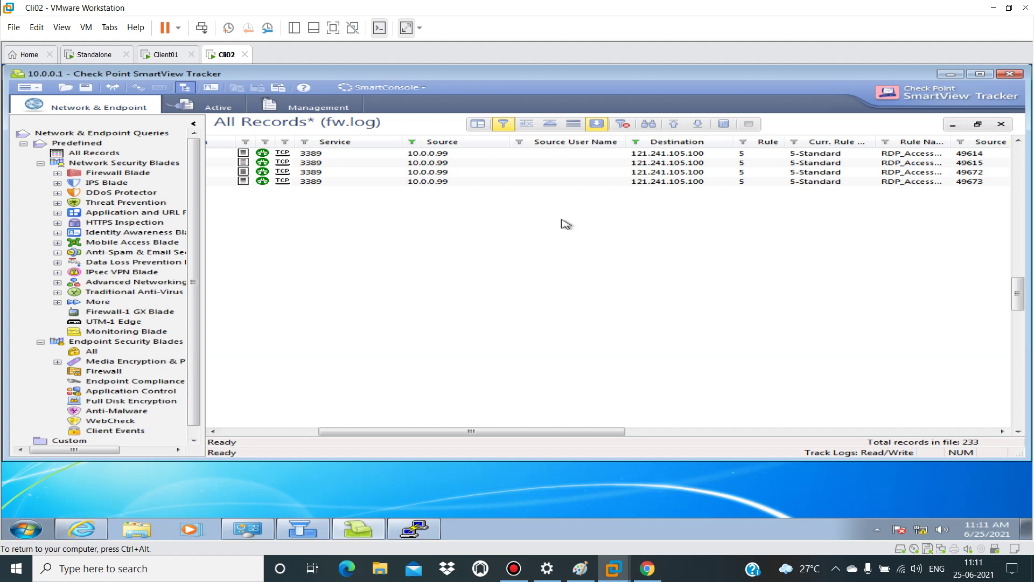
left_click(653, 198)
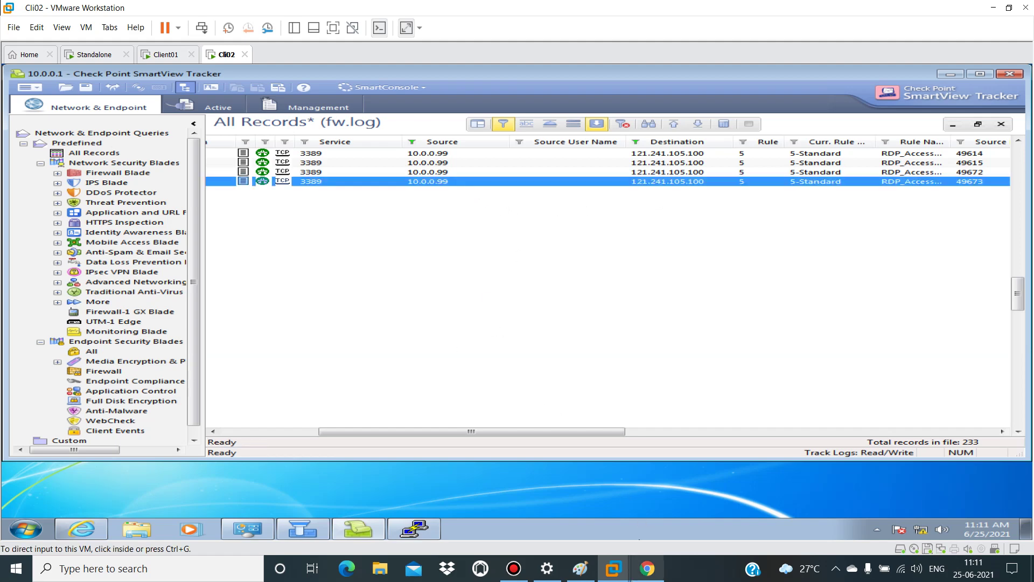
left_click(413, 528)
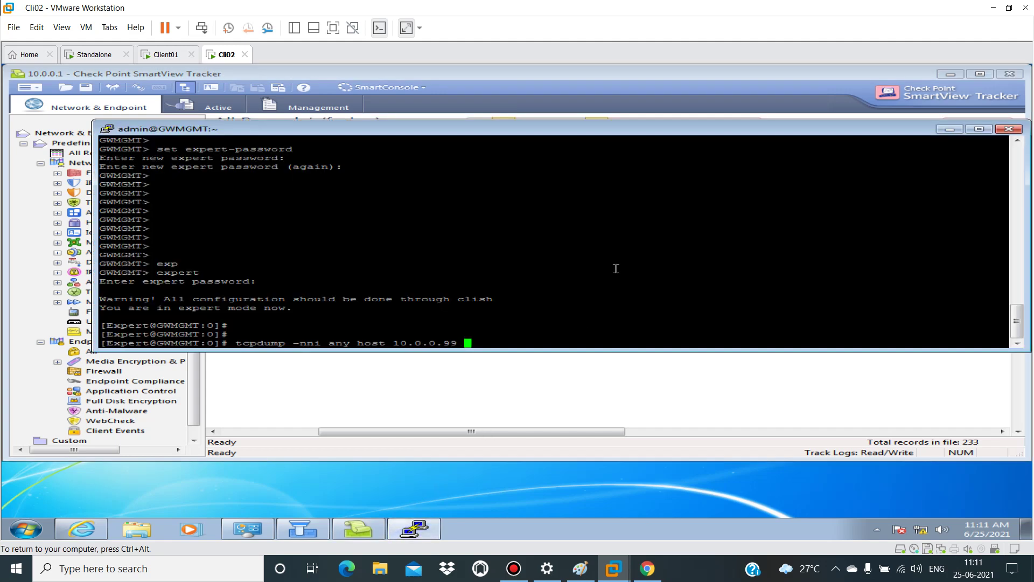
Step: Run the unfinished capture with 'and host 121.241.105.', then stop it for a fresh prompt
type("and ")
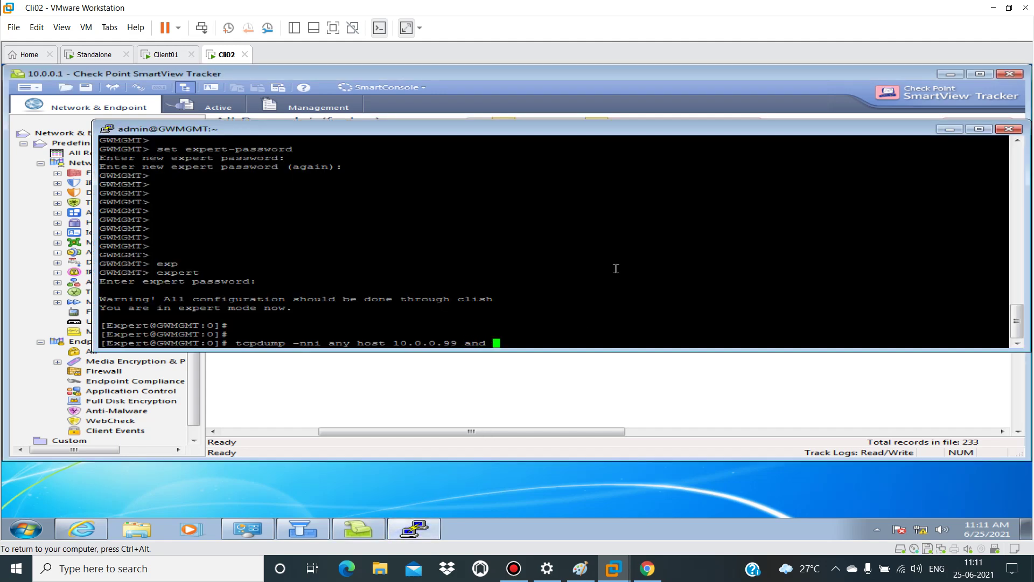
type("host 121.241.105.")
key("Return")
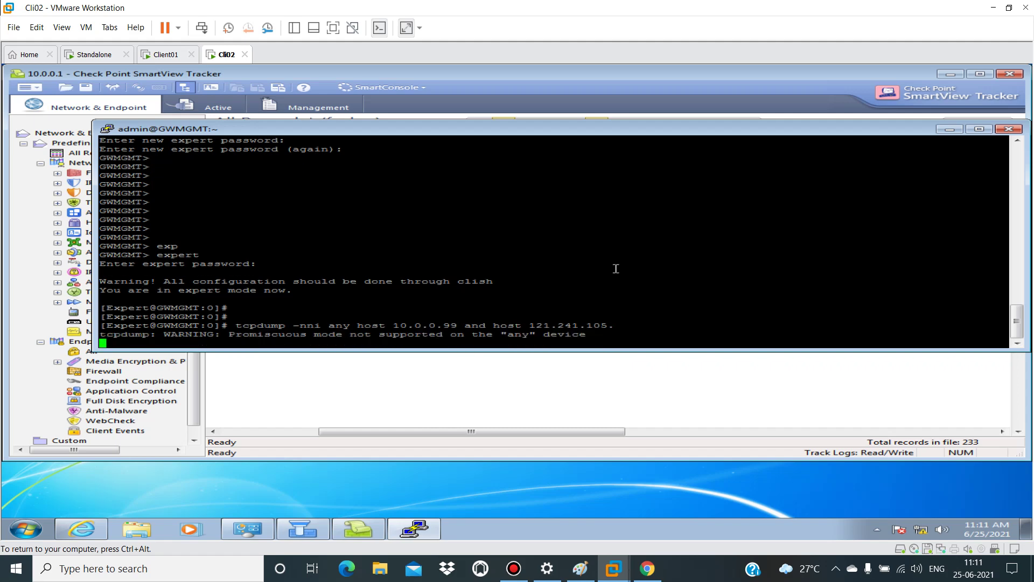
type("c")
key("Return")
key("Return")
key("Return")
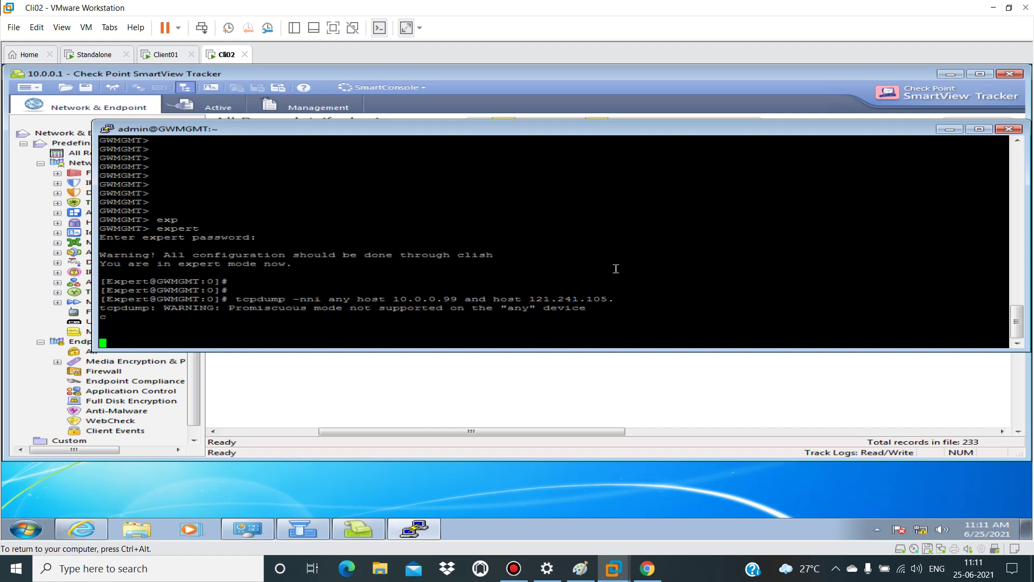
key("Escape")
key("Return")
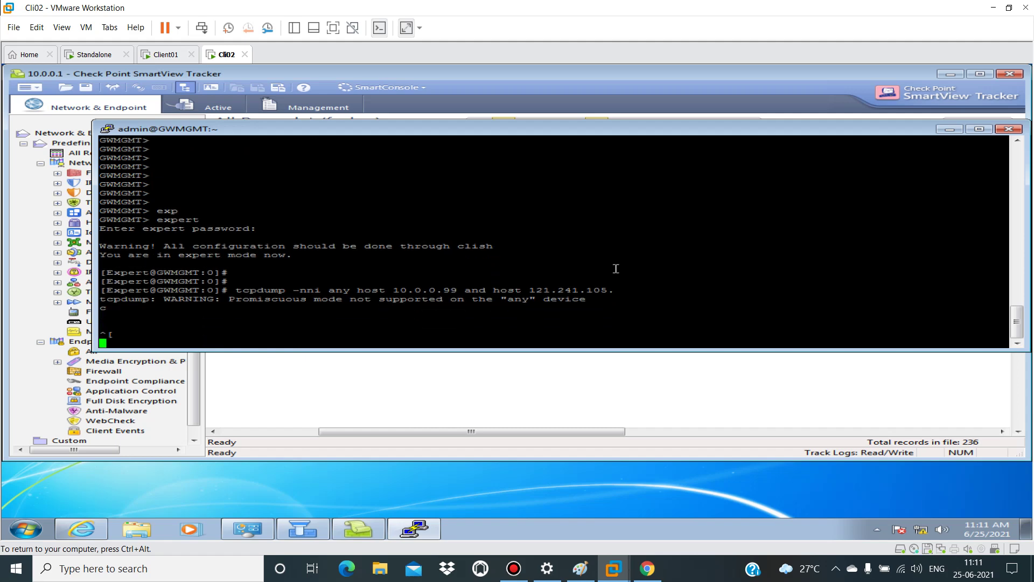
key("Return")
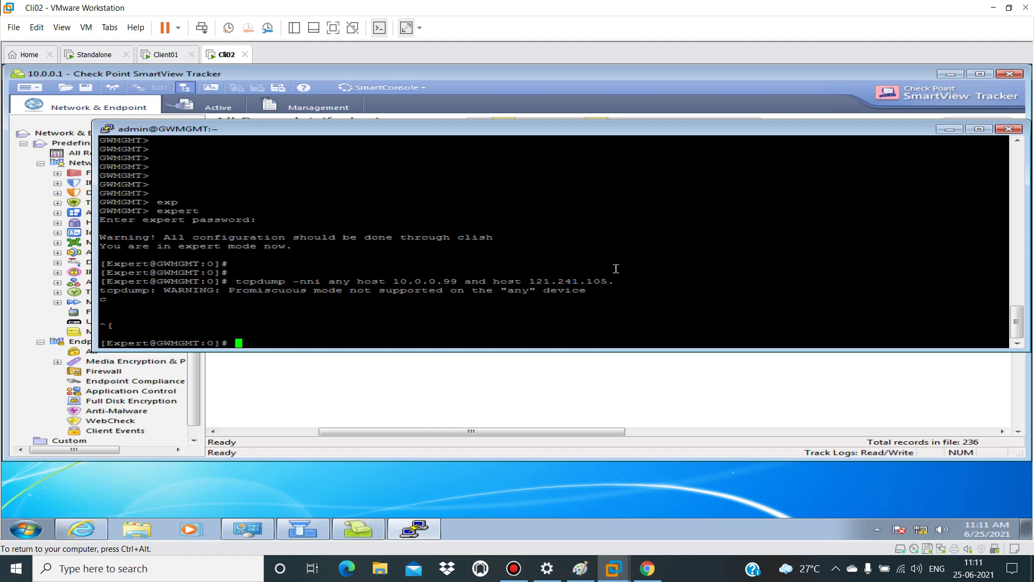
Step: Complete the filter as 'host 121.241.105.100 and port 3389' and start the RDP capture
key("Up")
type("1")
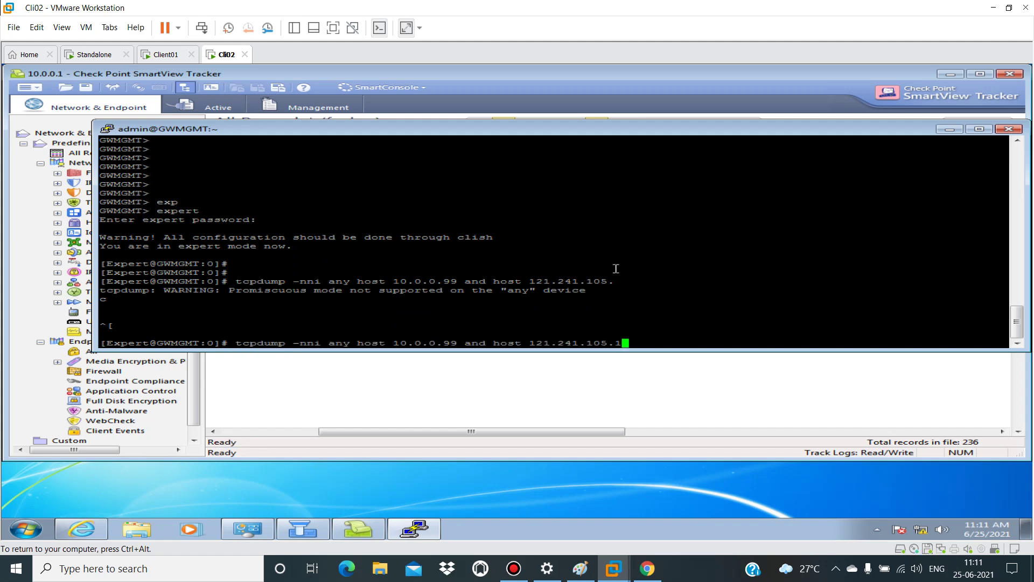
type("00 and port 3389")
key("Return")
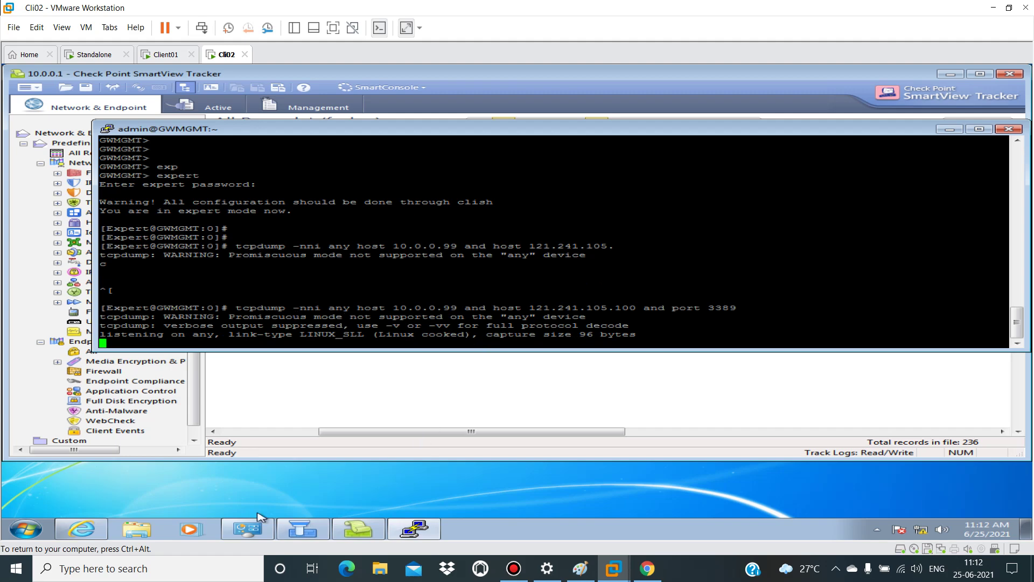
Step: Launch Remote Desktop Connection by searching 'mstsc' from the guest Start menu
mouse_move(114, 530)
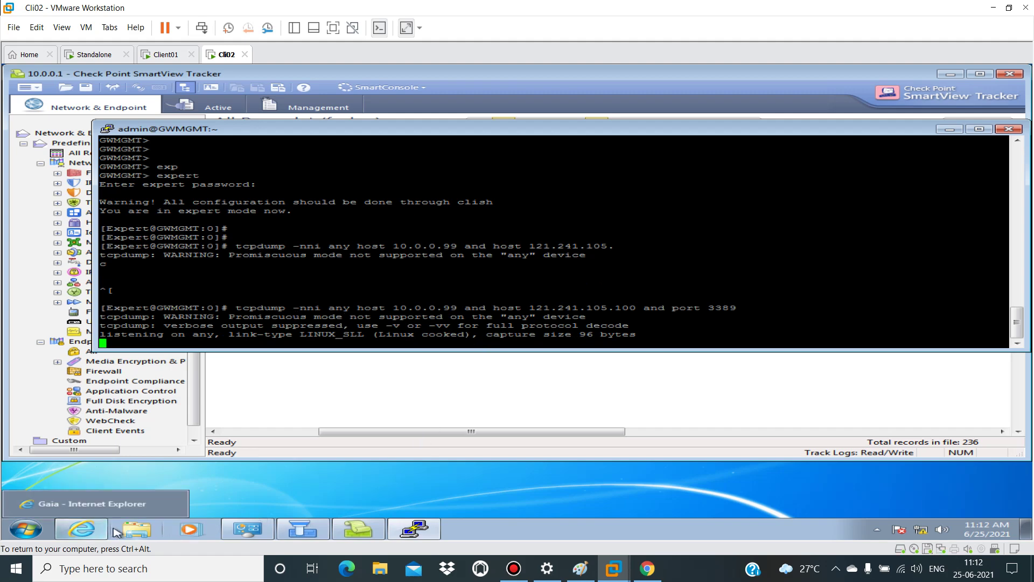
left_click(359, 493)
key("super")
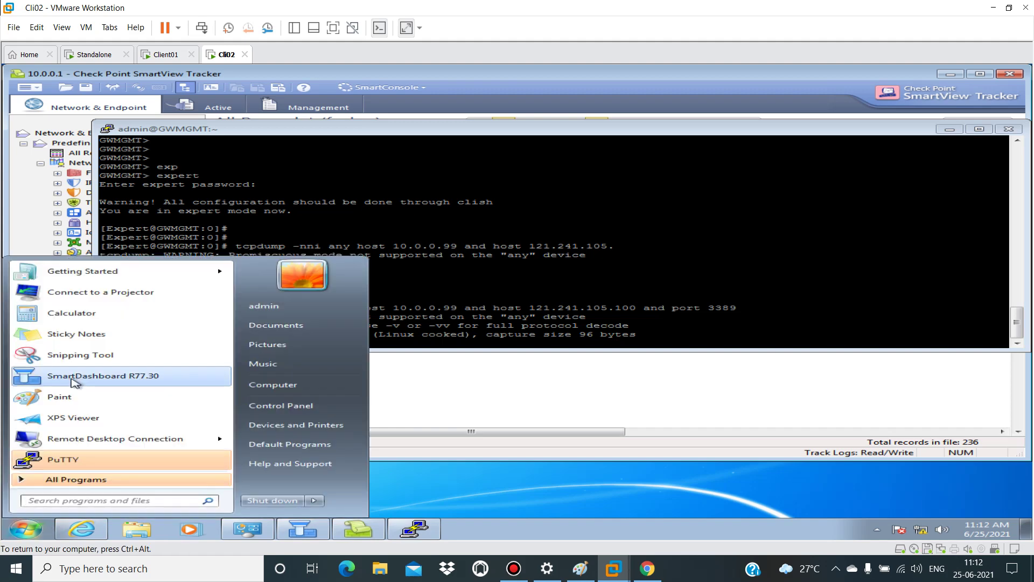
left_click(72, 499)
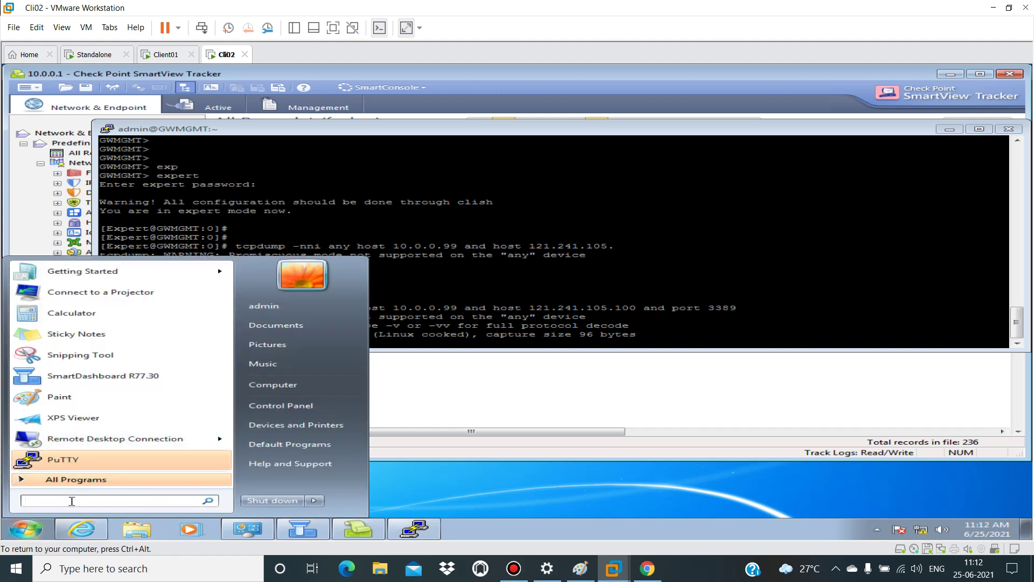
type("mstsc")
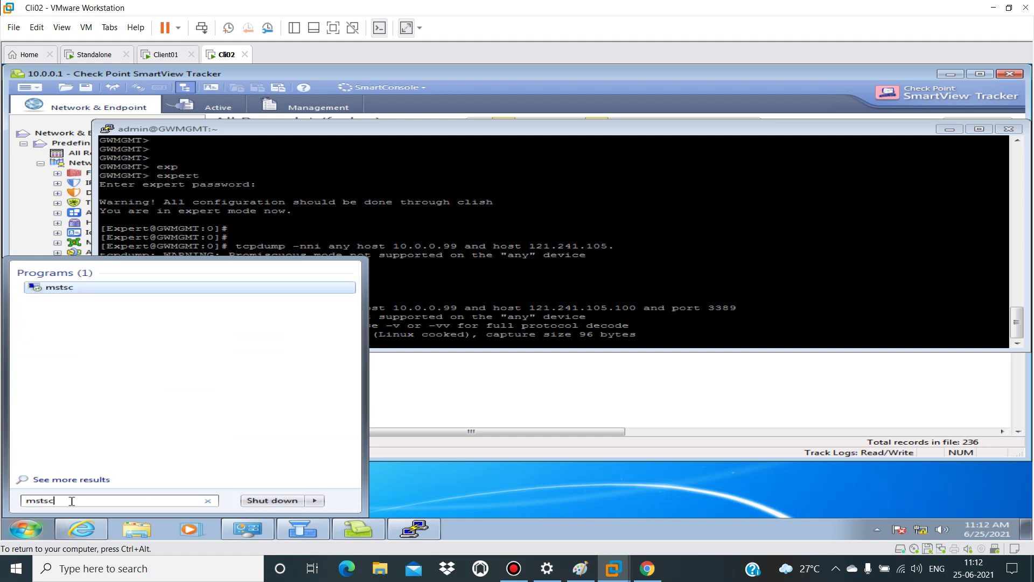
key("Return")
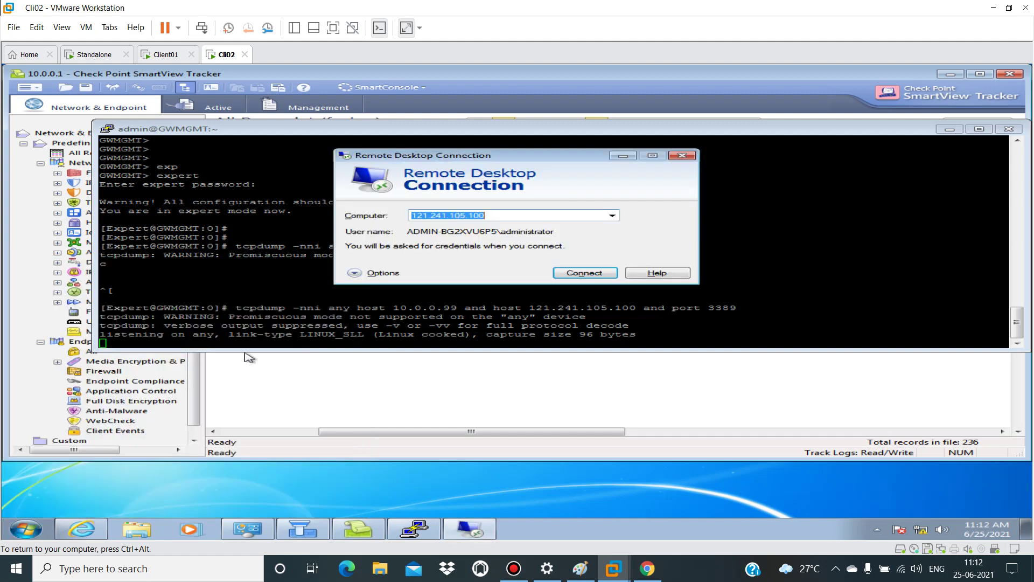
Step: Connect to 121.241.105.100 and accept the unverified certificate warning
left_click_drag(476, 159, 738, 159)
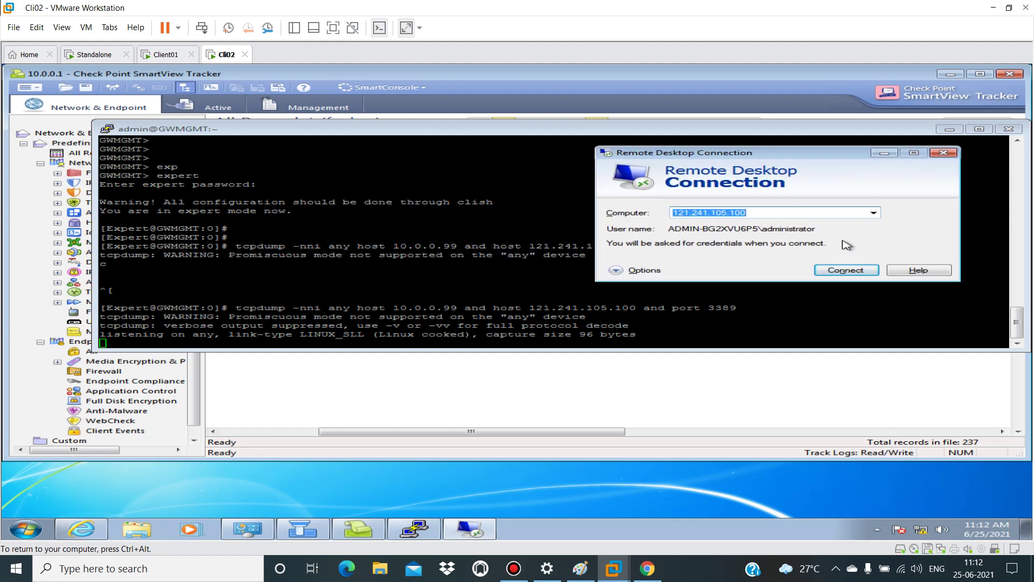
left_click(846, 270)
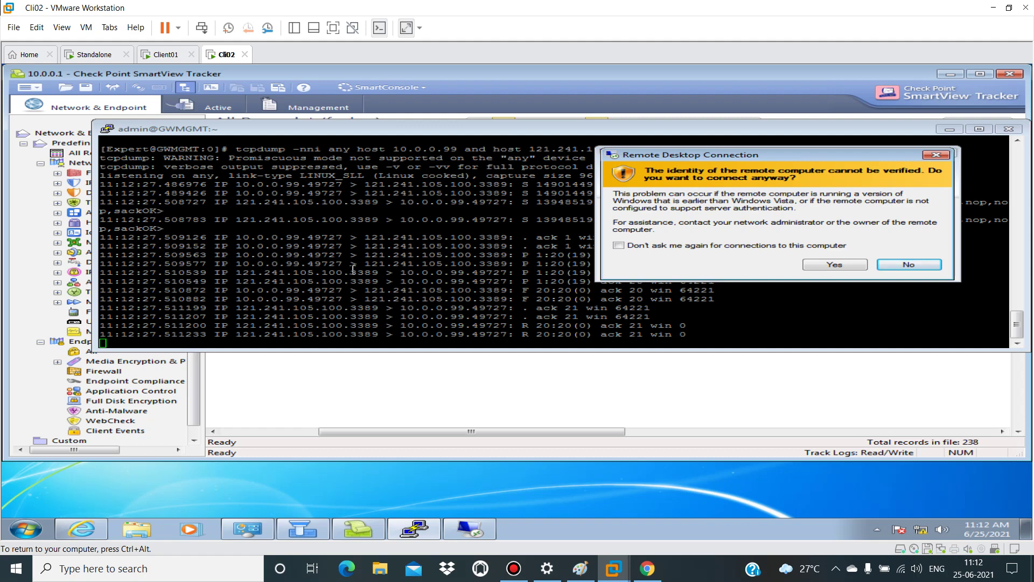
left_click(835, 264)
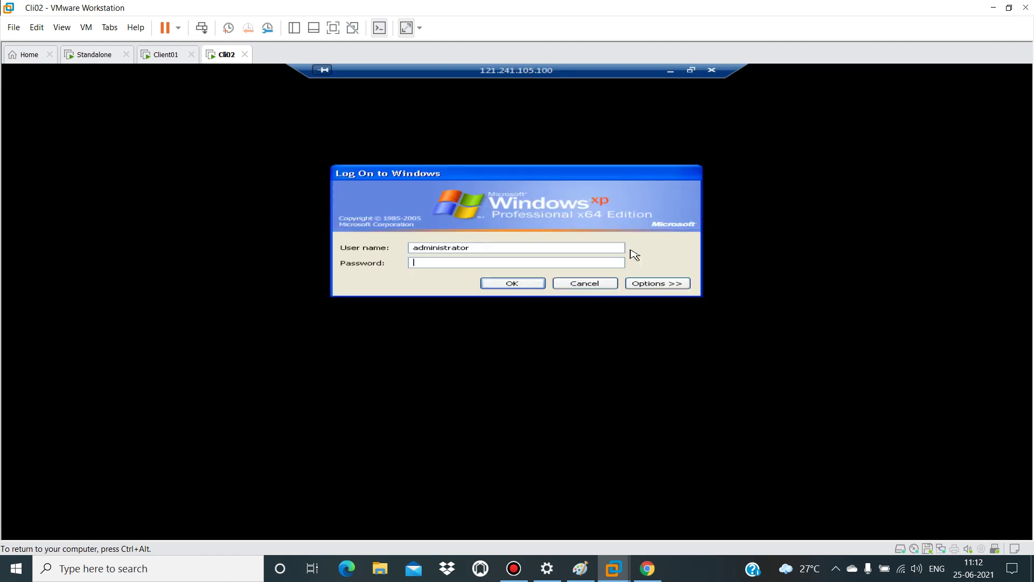
Step: Log on to the remote XP desktop with the administrator password
type("123")
key("BackSpace")
key("BackSpace")
key("BackSpace")
type("1234567")
key("Return")
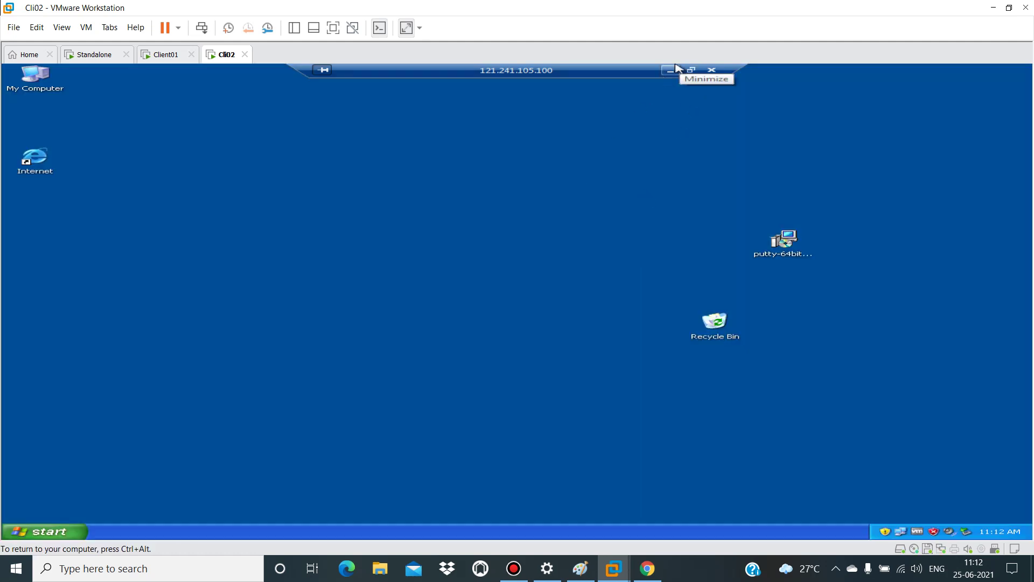
Step: Check the tcpdump capture in PuTTY, then disconnect the remote session and confirm
left_click(679, 68)
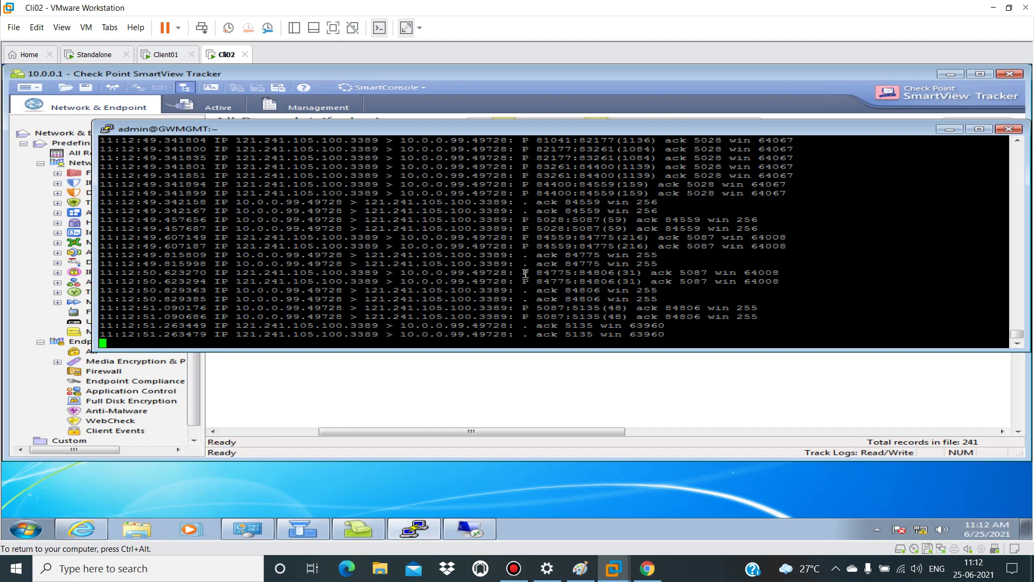
left_click(467, 532)
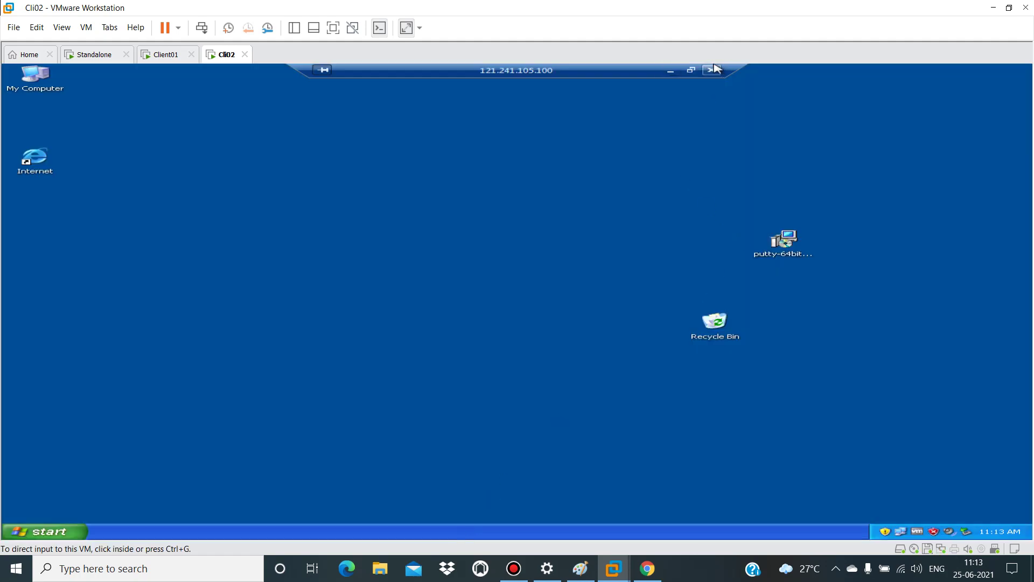
left_click(711, 70)
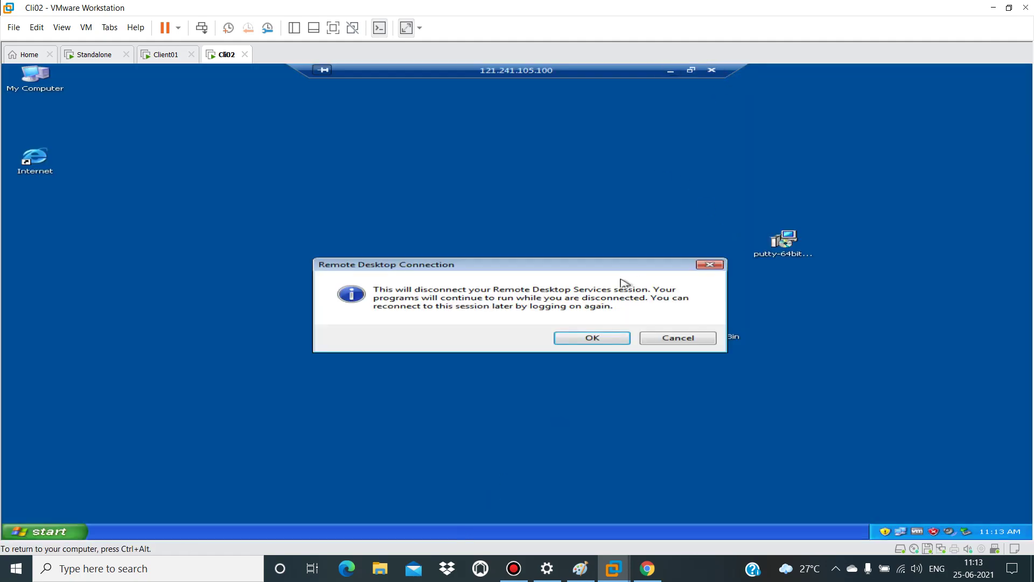
left_click(599, 338)
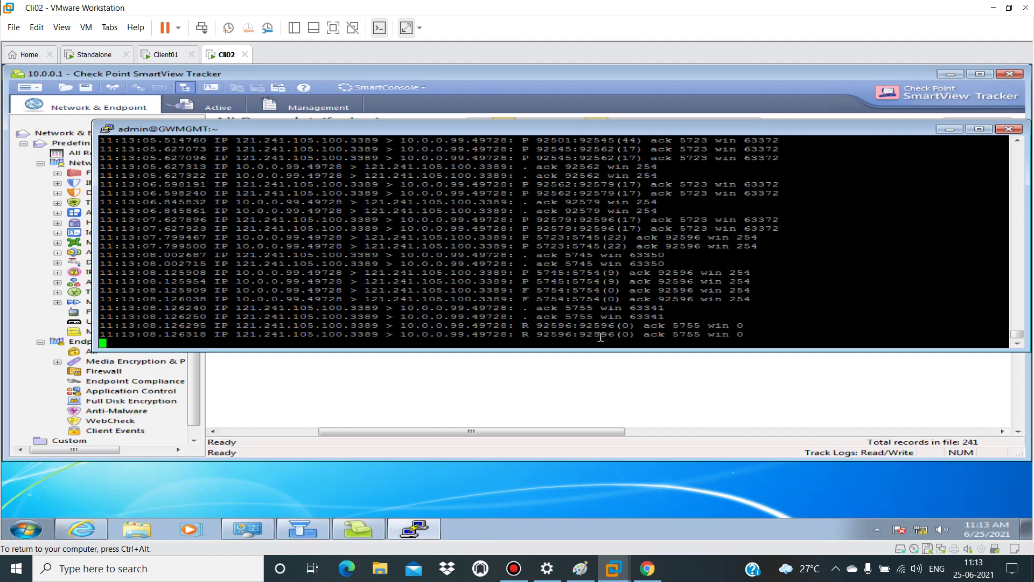
Step: Highlight the R and P flags in the tcpdump output, then bring up Paint's packet-flow diagram
left_click_drag(518, 336, 533, 331)
left_click_drag(510, 272, 535, 280)
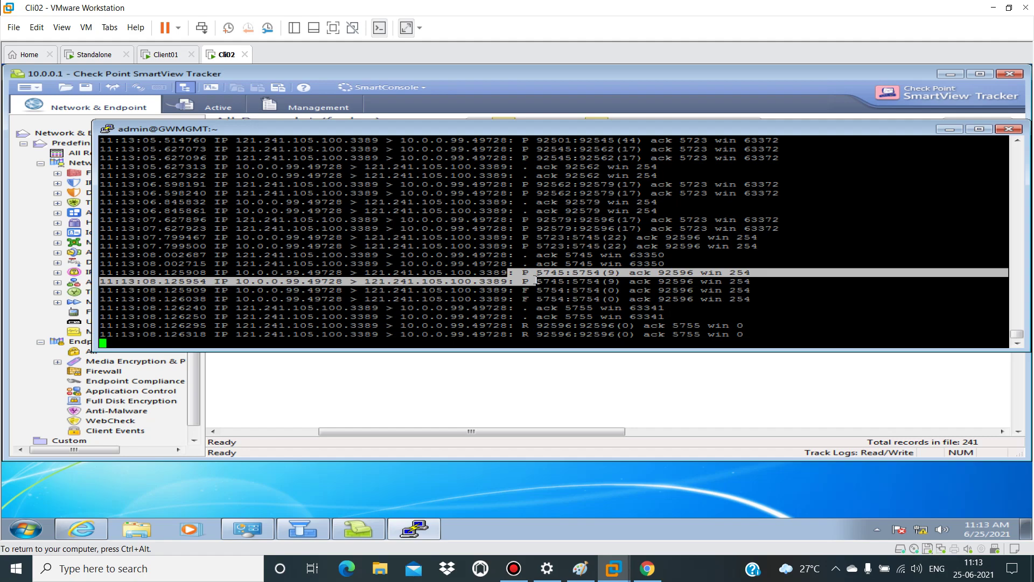
left_click(580, 568)
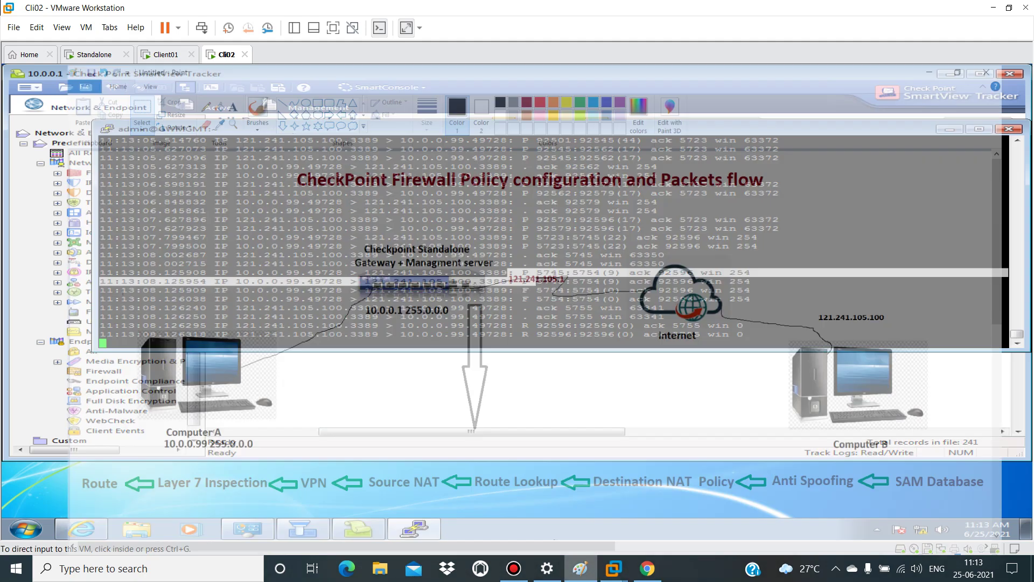